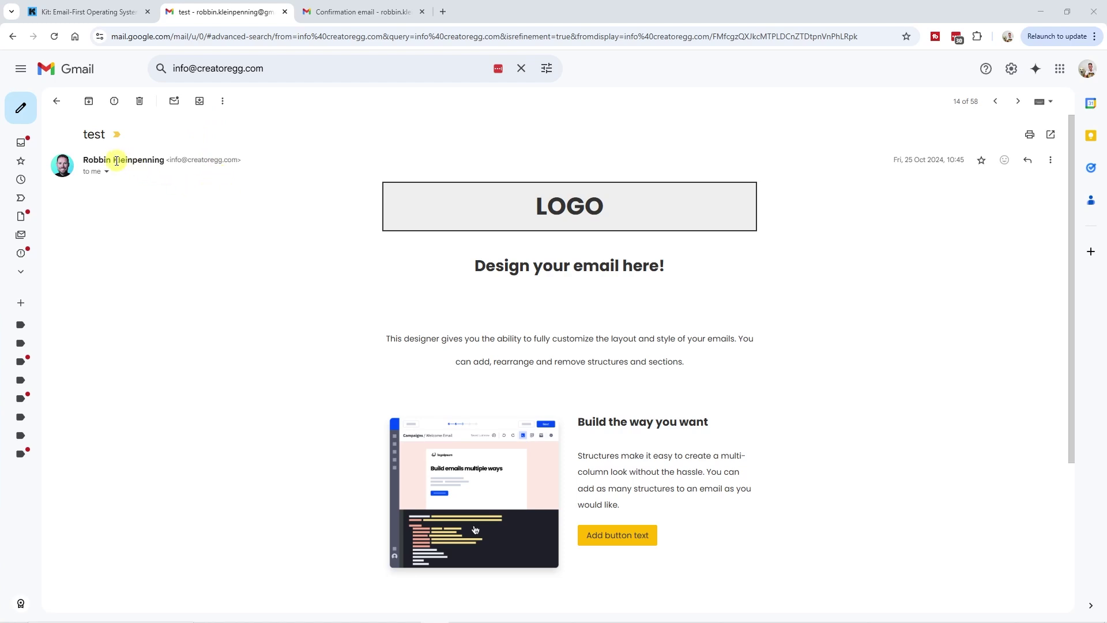
Step: Compare the sender avatars on the test and confirmation emails, then open workspace.google.com
mouse_move(116, 160)
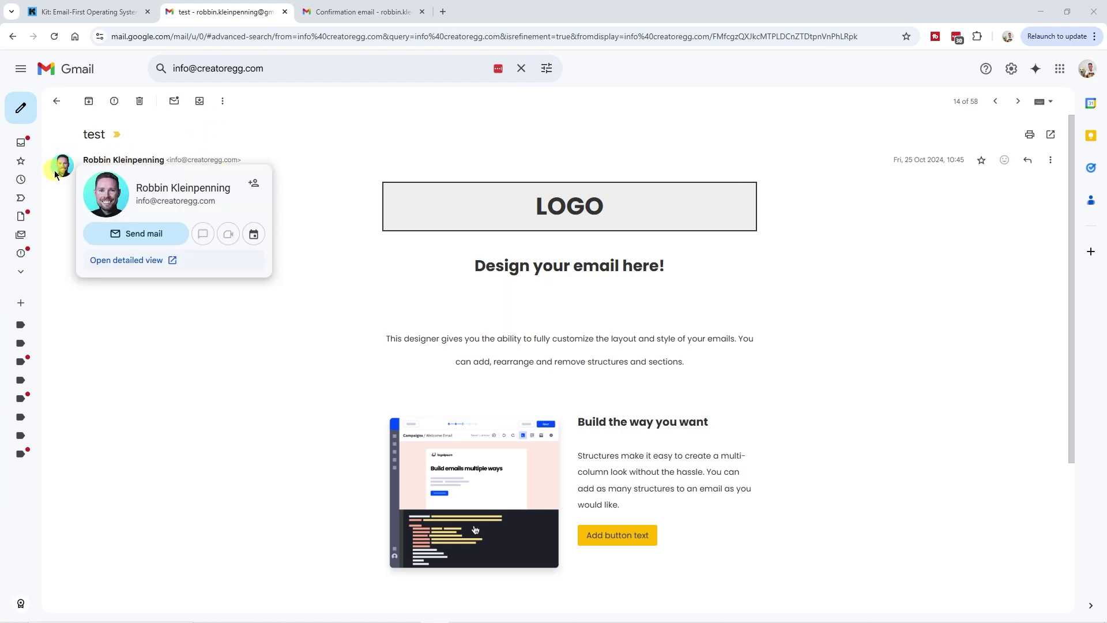
key("ctrl+Tab")
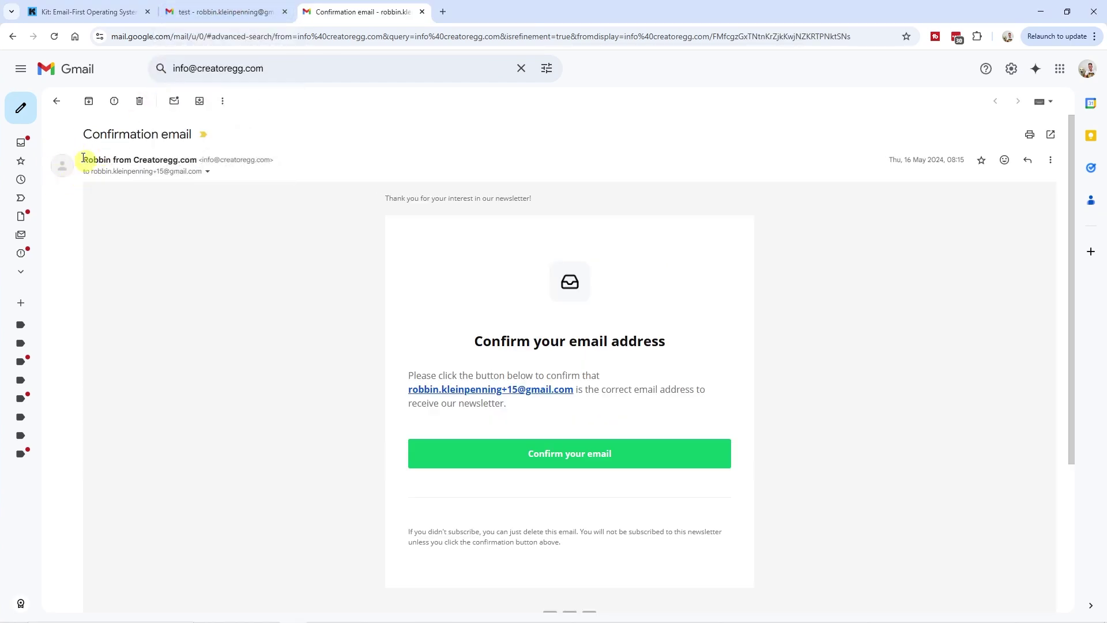
key("ctrl+shift+Tab")
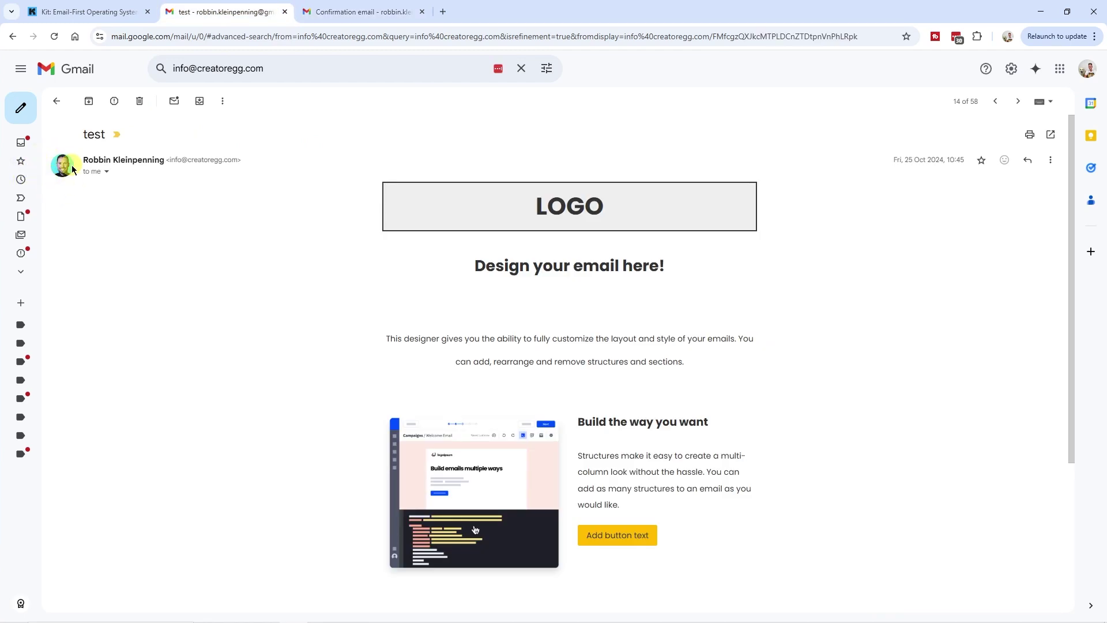
mouse_move(72, 168)
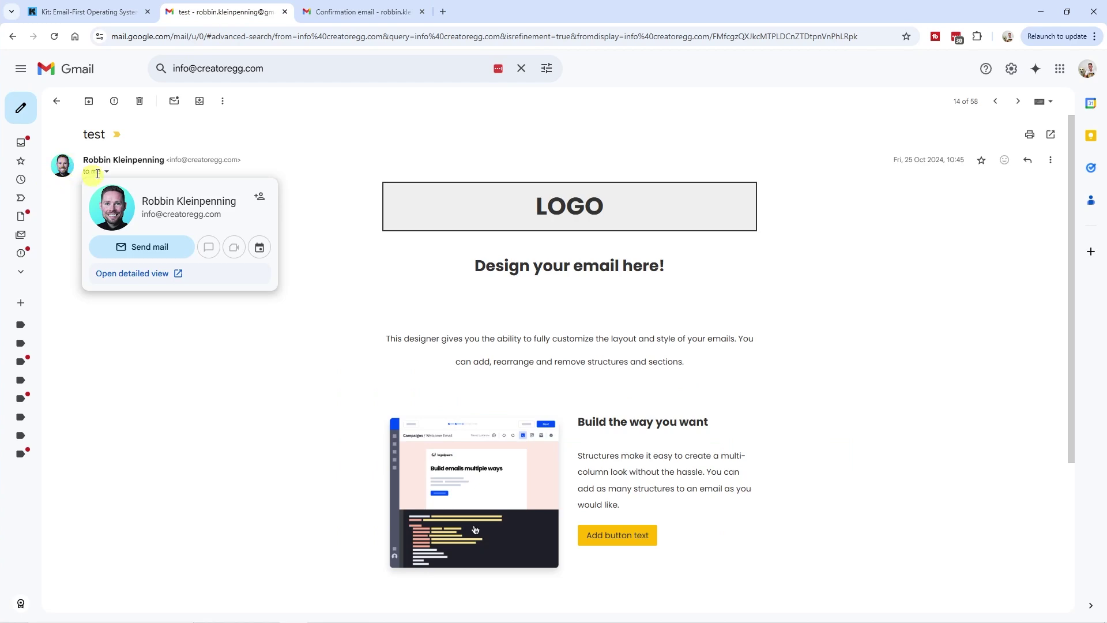
left_click(68, 165)
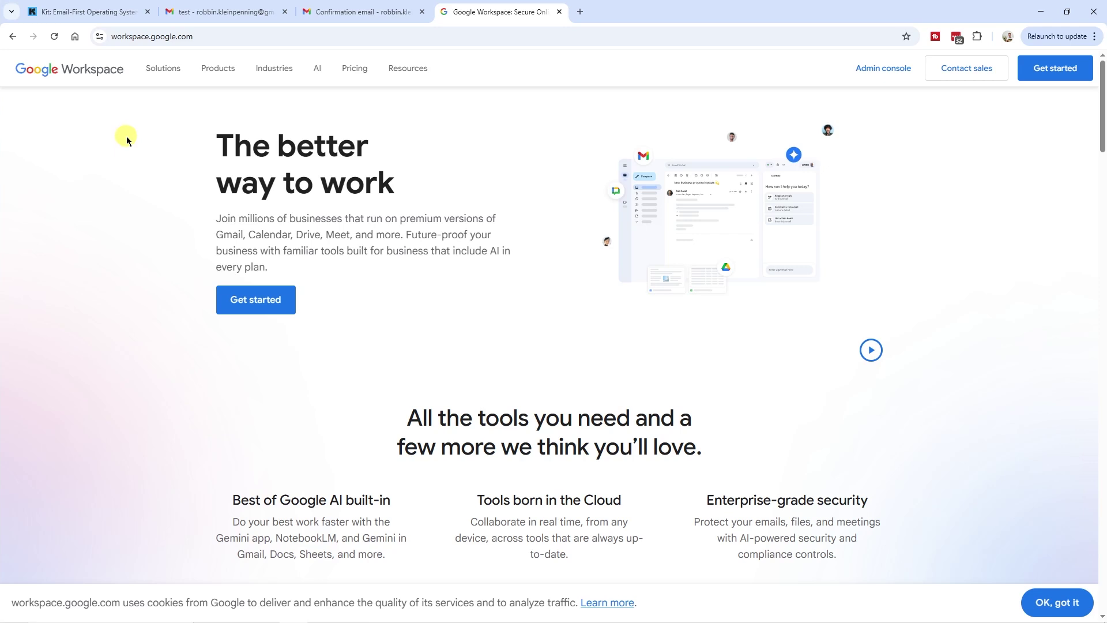
Step: In the Admin console's Users list, open the main user and choose Change photo, then return to Gmail
left_click(887, 66)
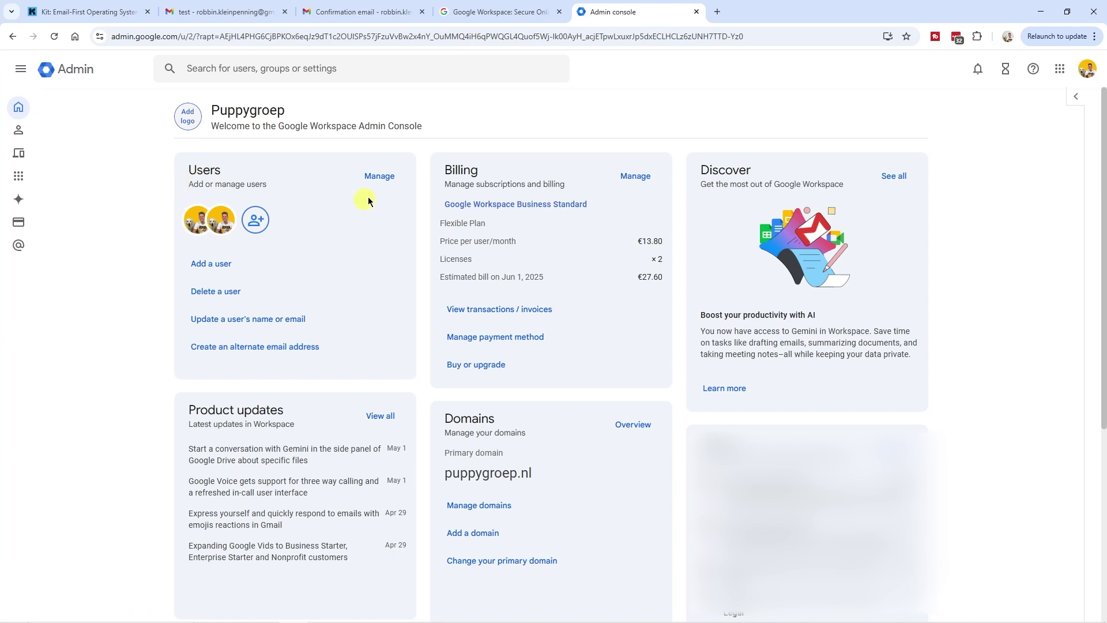
left_click(378, 176)
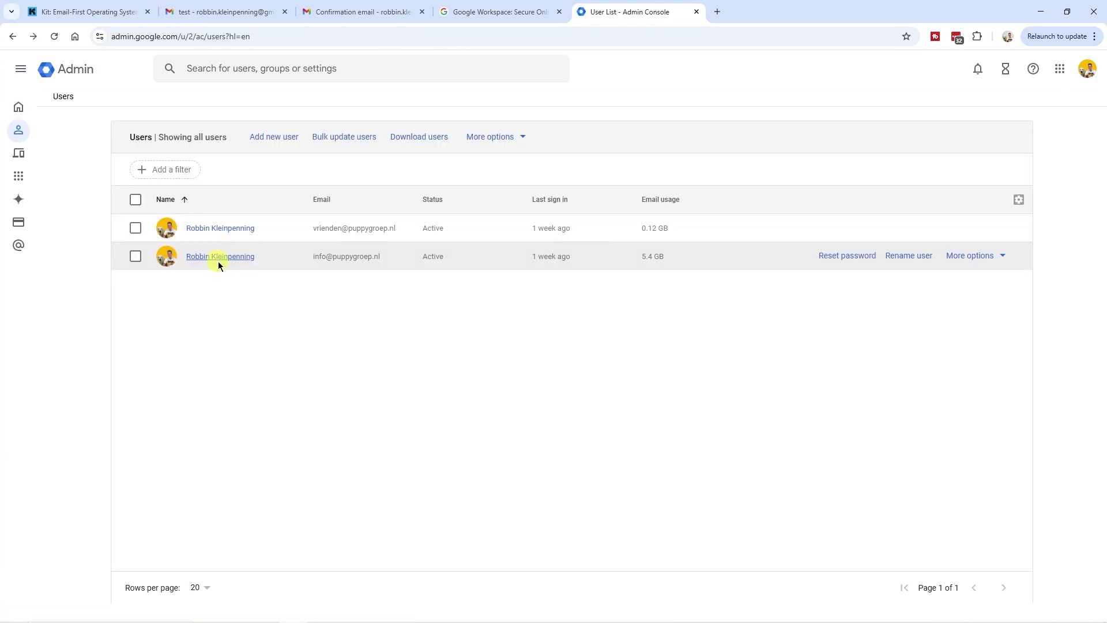
left_click(199, 263)
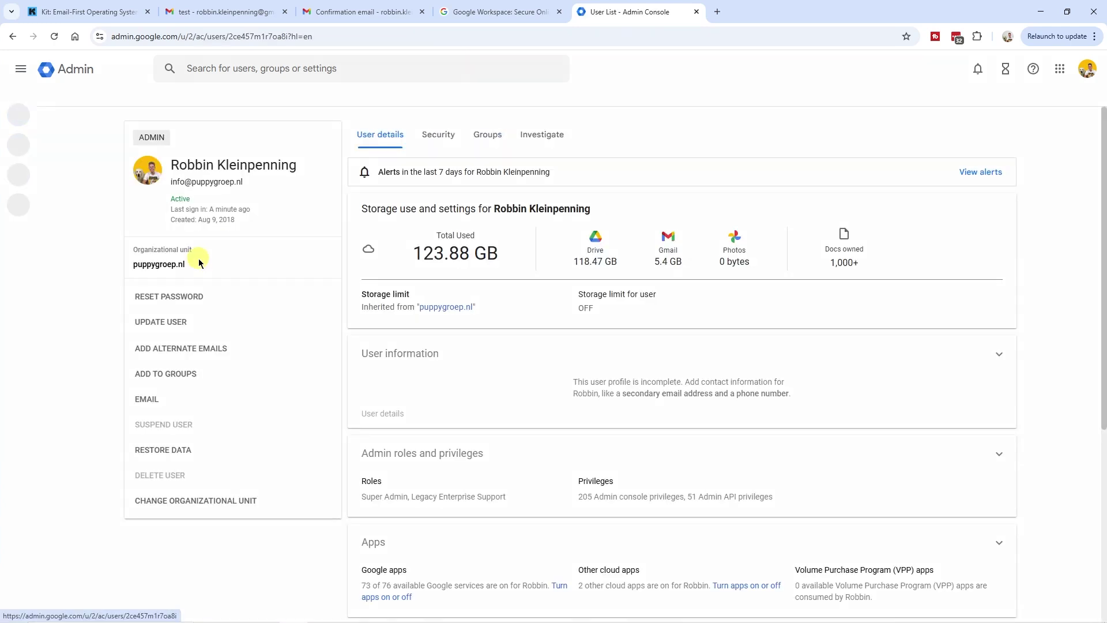
left_click(151, 171)
left_click(177, 206)
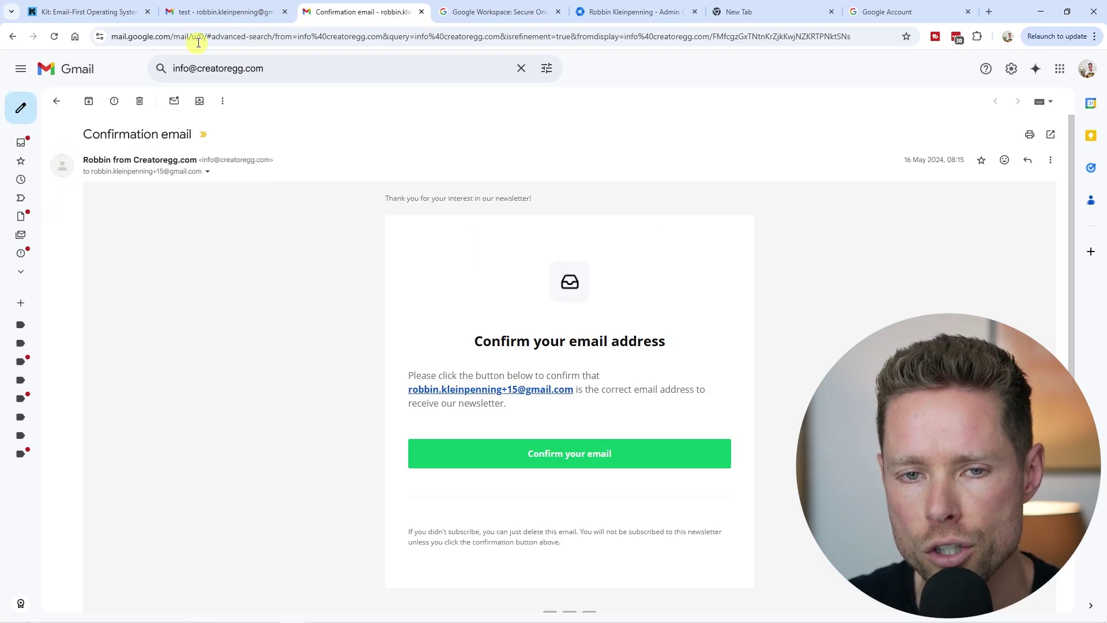
key("ctrl+shift+Tab")
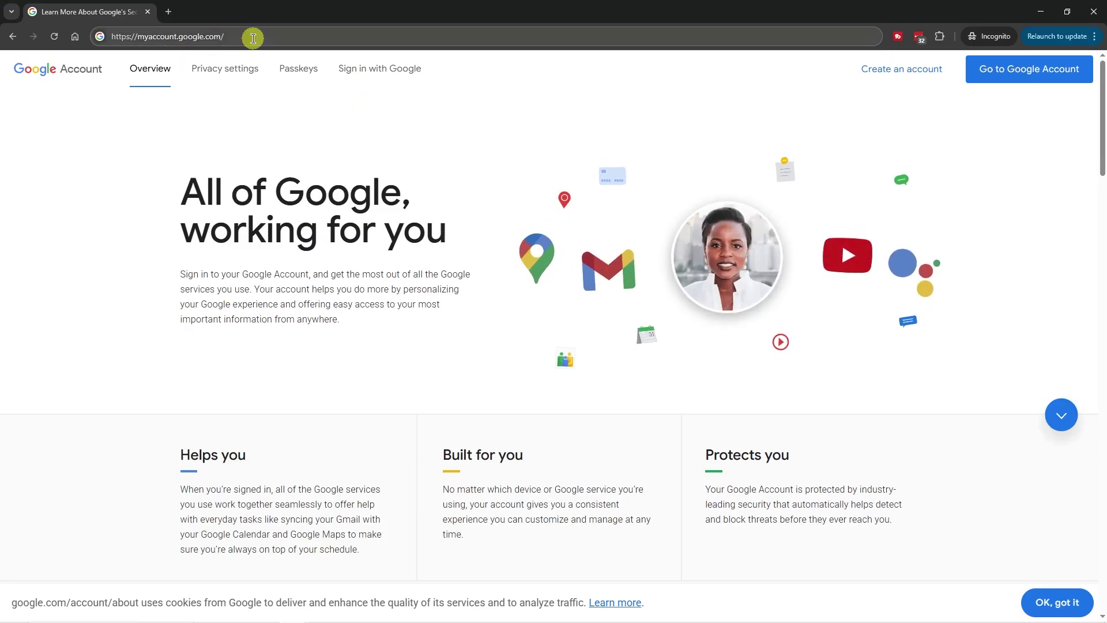
Step: Start creating a Google account using an existing email address
left_click(296, 39)
left_click(296, 38)
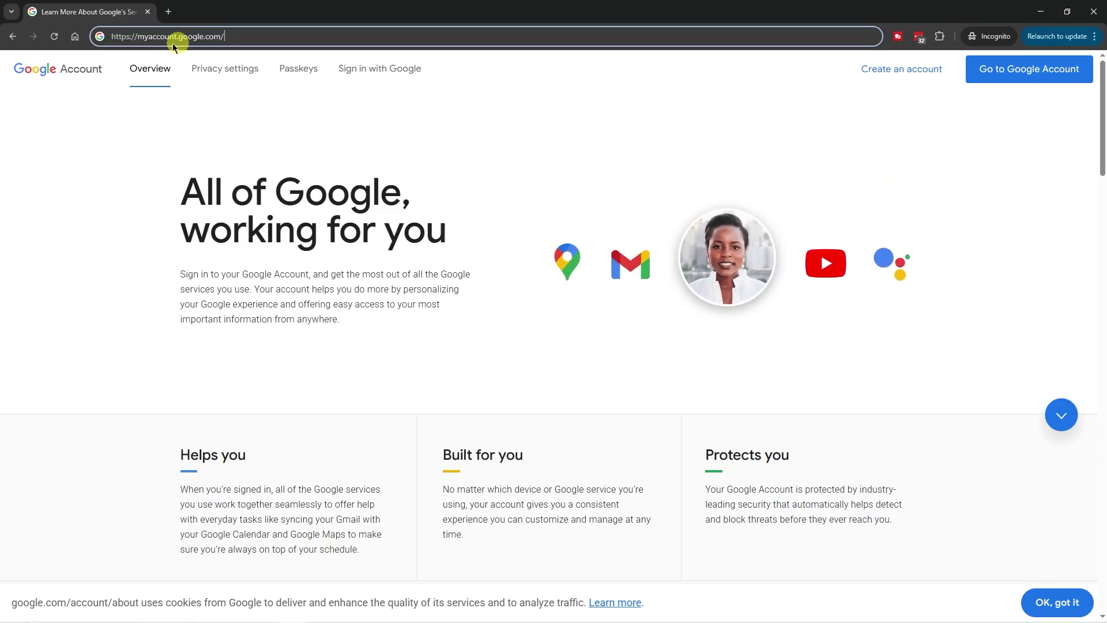
triple_click(237, 44)
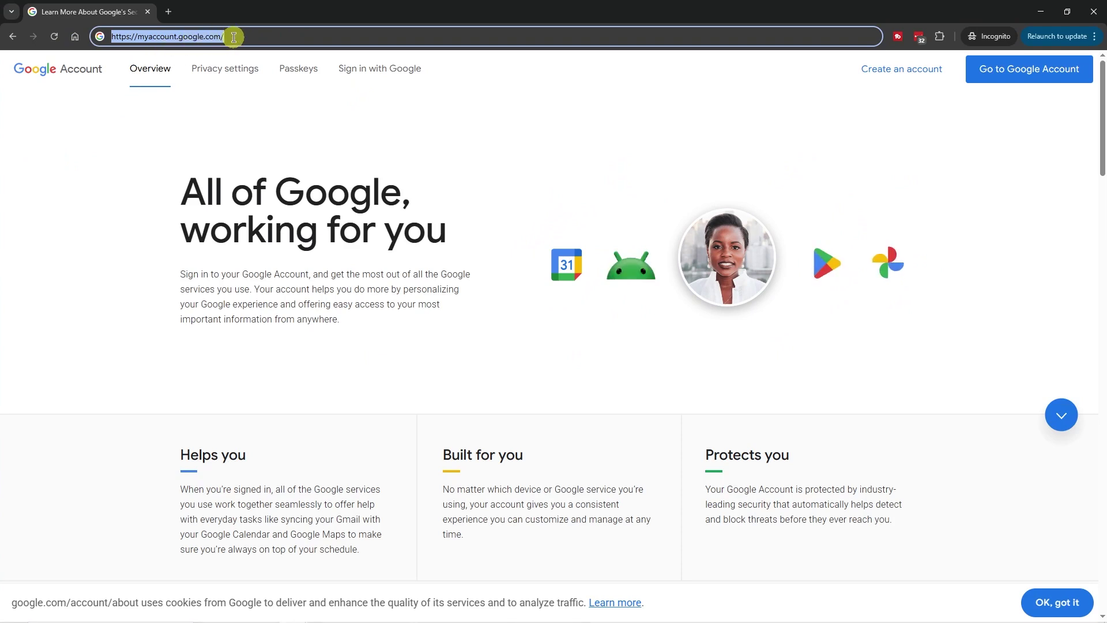
key("Escape")
left_click(898, 77)
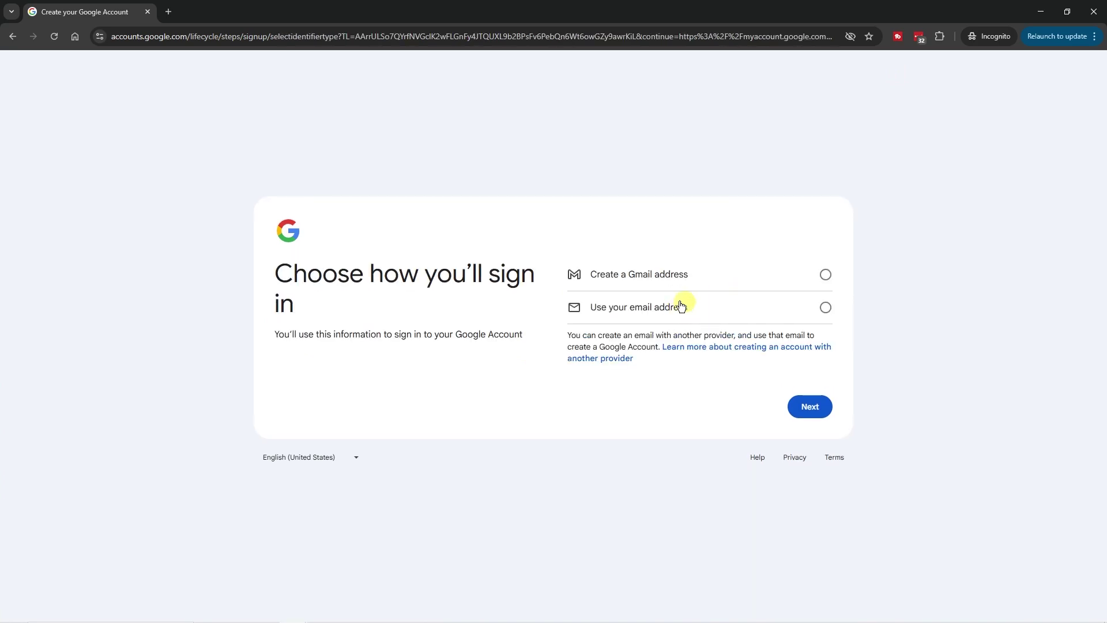
left_click(655, 308)
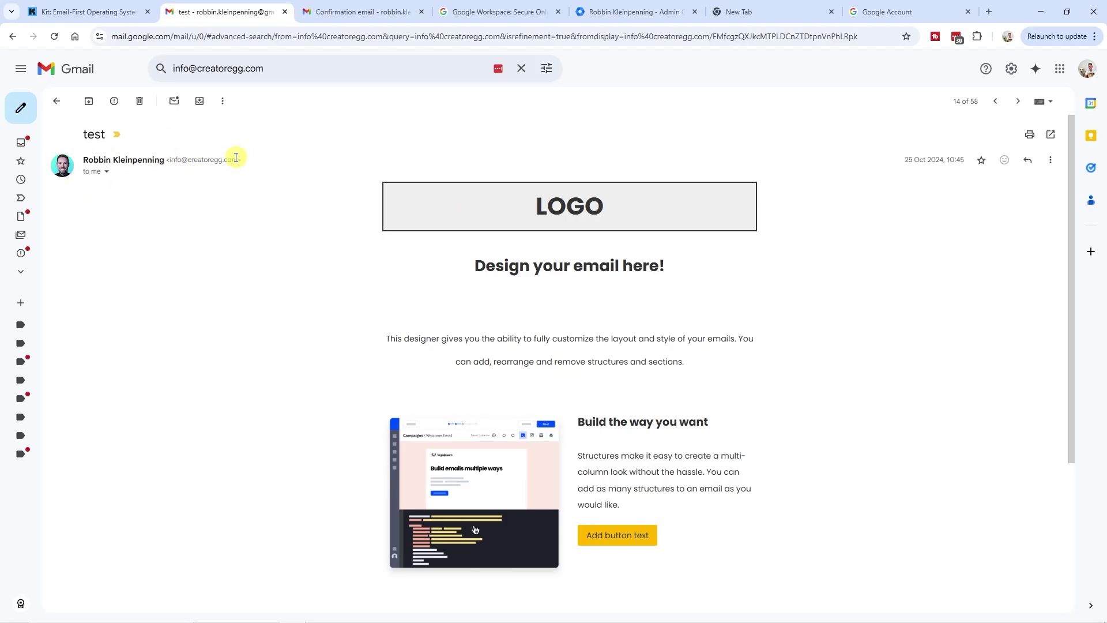
Step: Open Personal info > Profile picture in the signed-in Google Account
left_click_drag(236, 157, 165, 160)
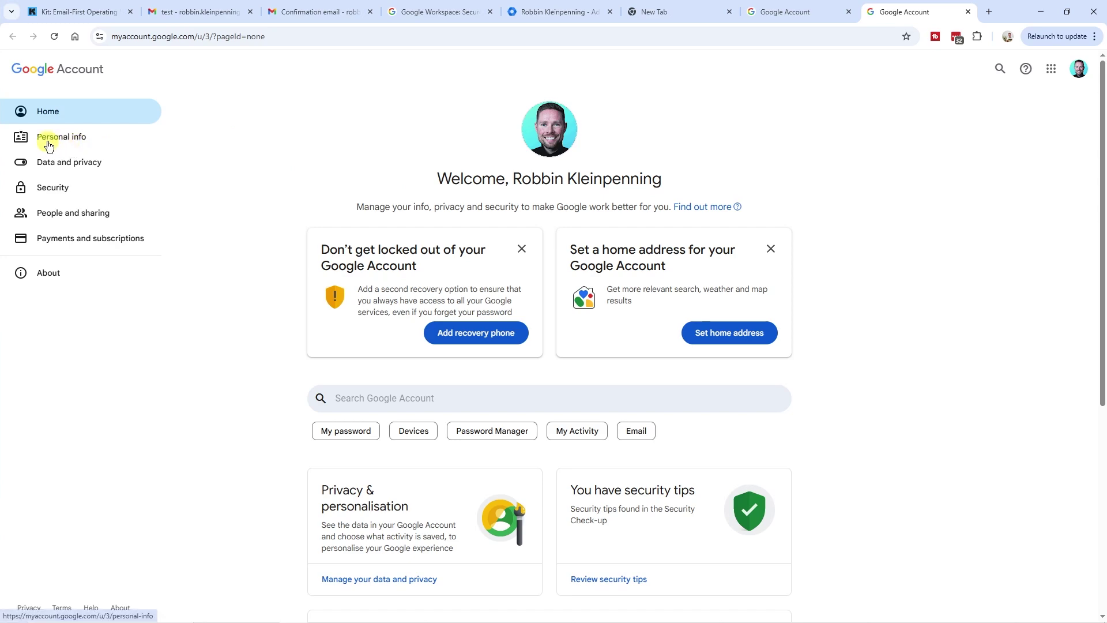
left_click(68, 142)
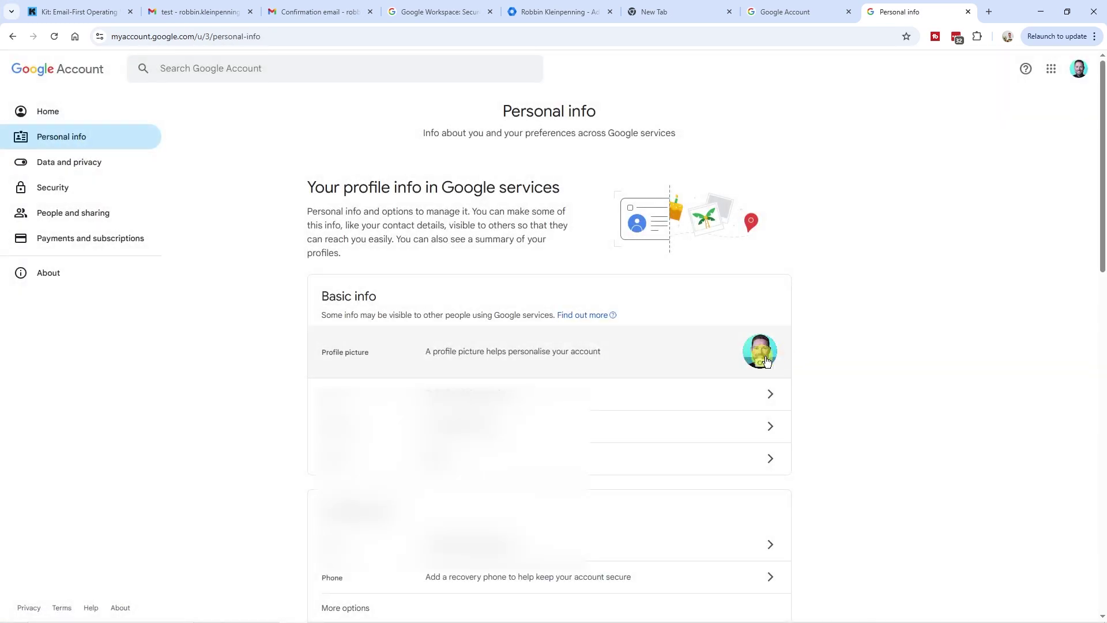
left_click(756, 357)
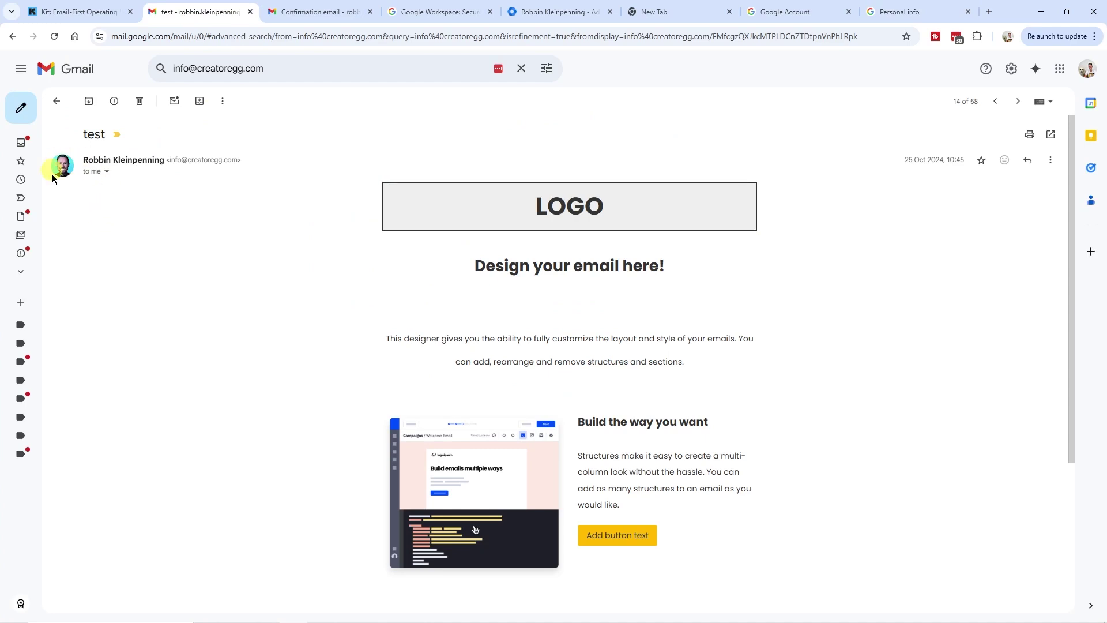
Step: Check the sender avatar on the Confirmation email, then go back to the test email
key("ctrl+Tab")
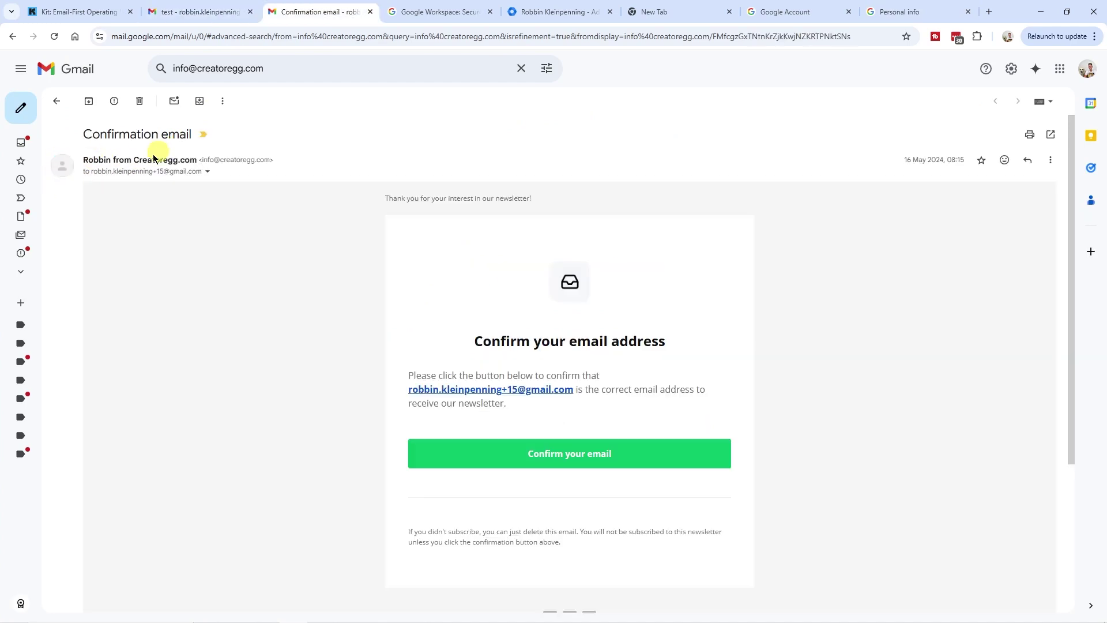
mouse_move(68, 175)
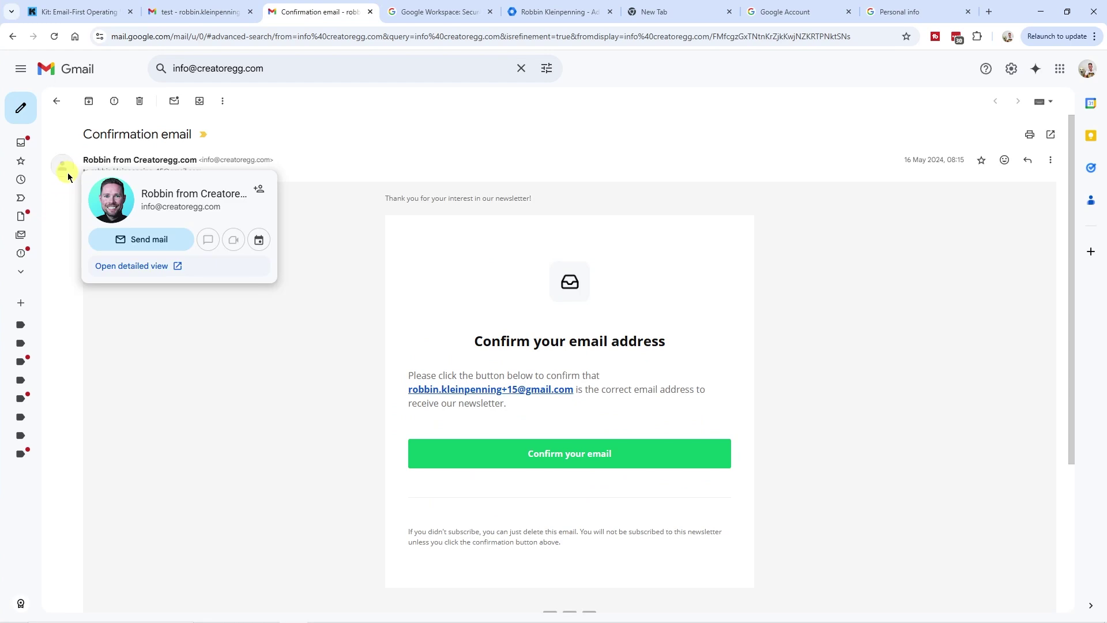
left_click(196, 11)
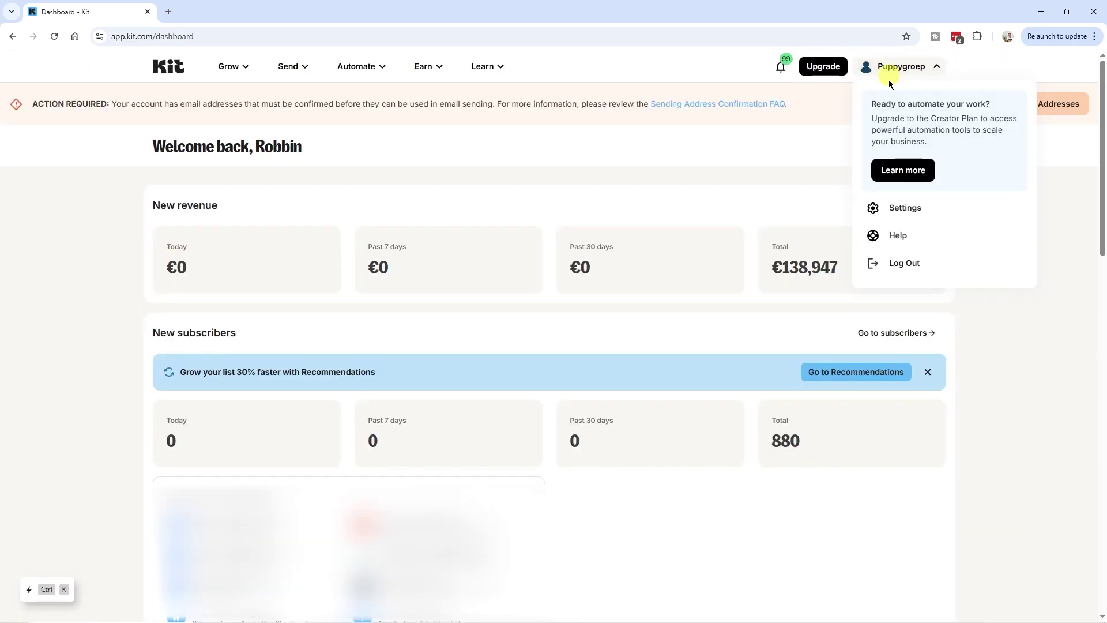
Step: Open Kit's Settings > Email page listing the sender addresses
left_click(905, 207)
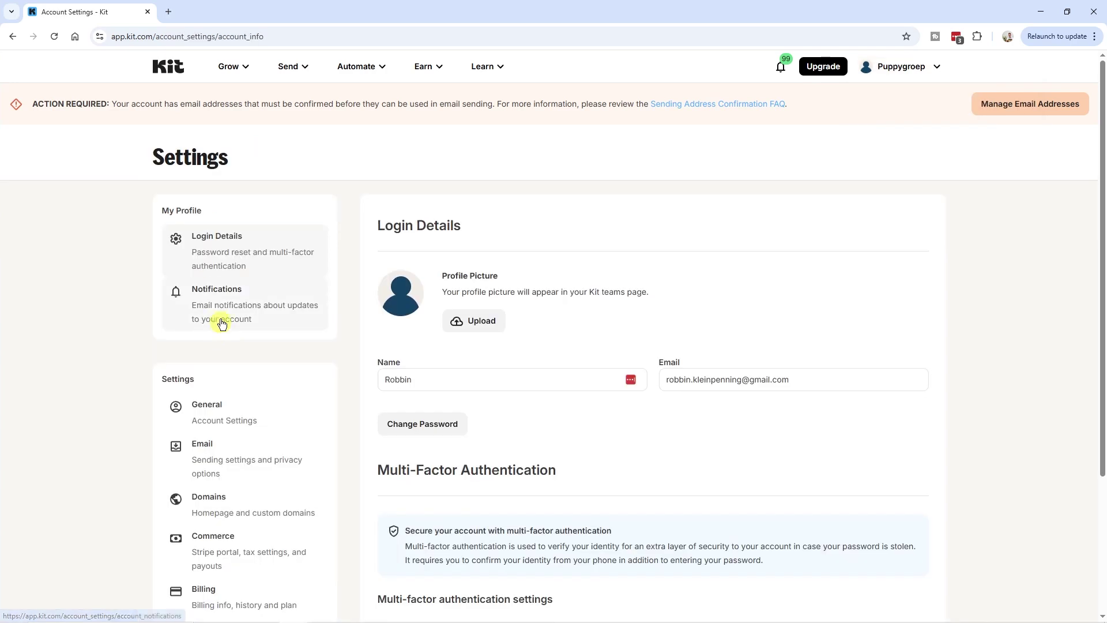
left_click(209, 461)
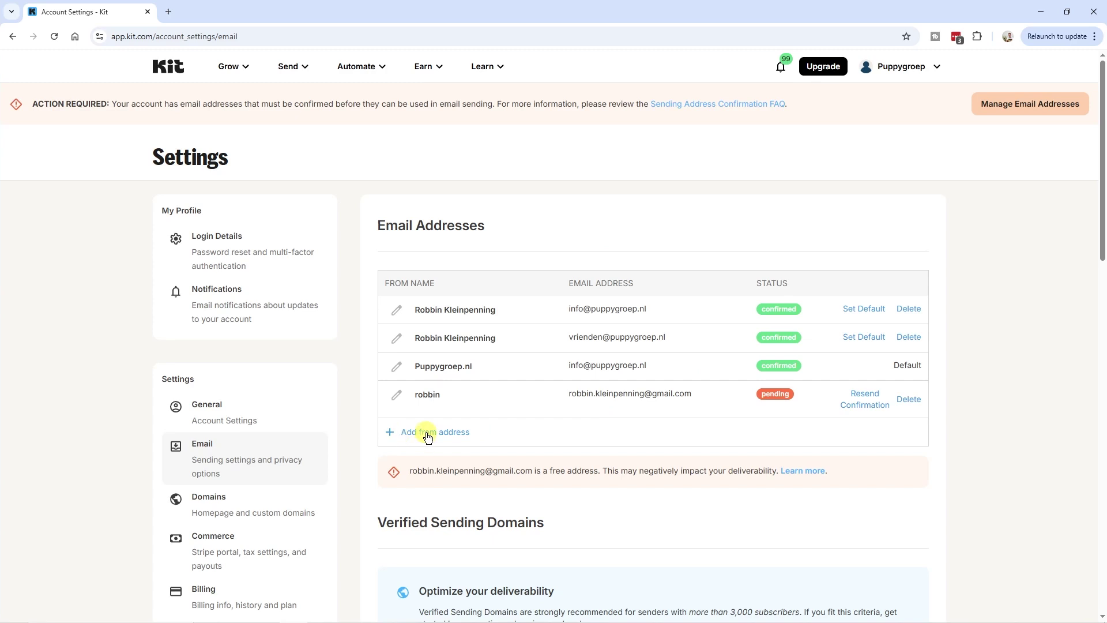
Step: Add a new from address on the puppybee.com domain with its name and email
left_click(427, 436)
left_click_drag(672, 438, 552, 442)
left_click(664, 436)
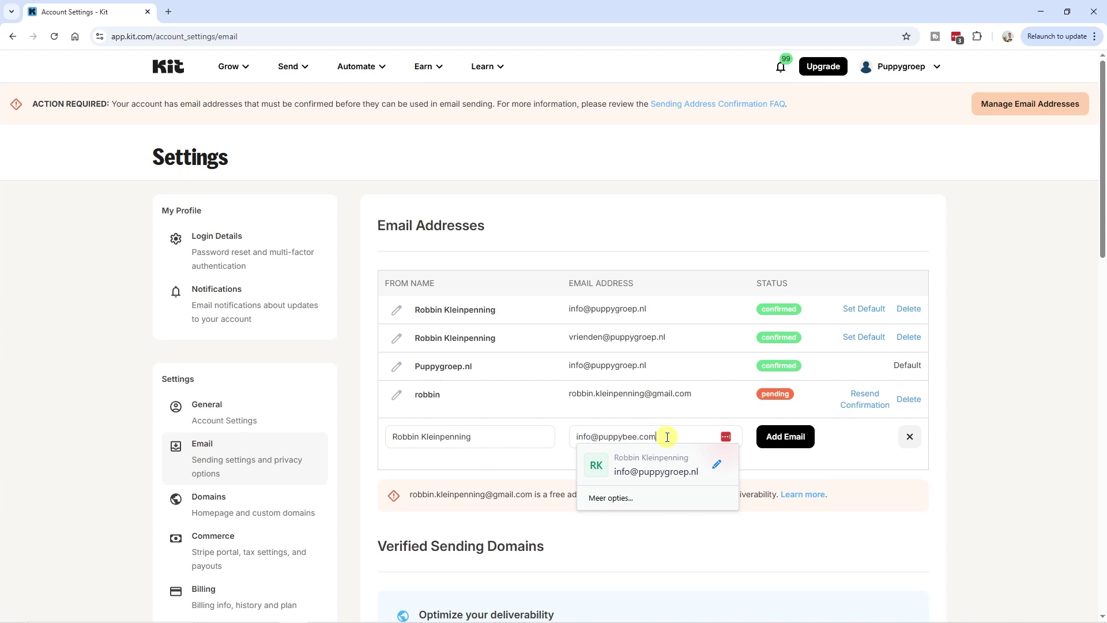
left_click(789, 442)
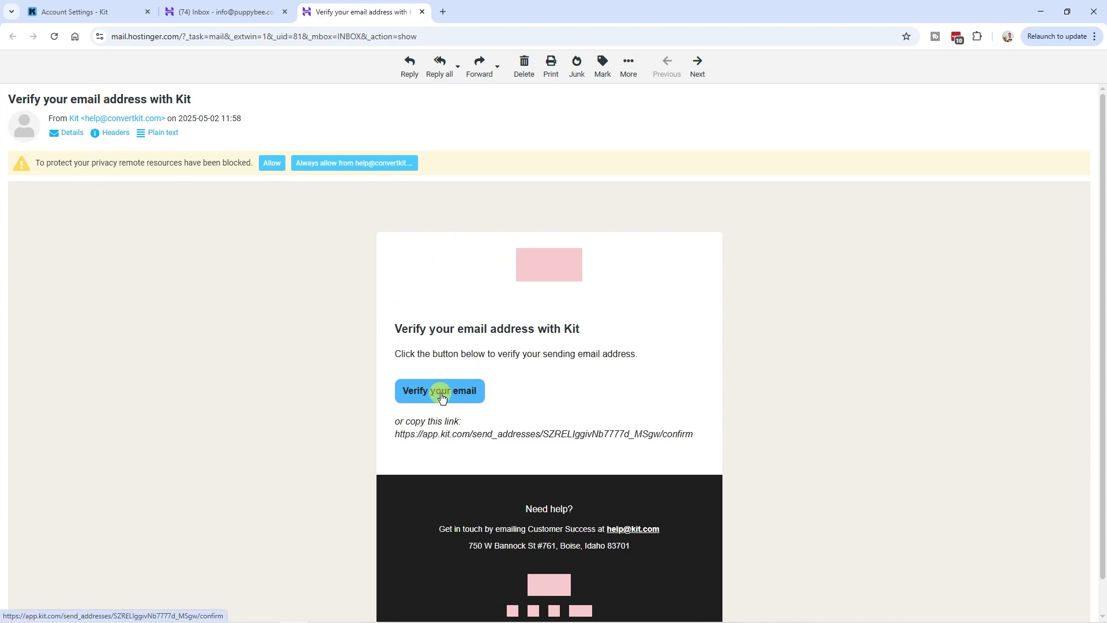
Step: Verify the new address and confirm it appears as confirmed in the sender list
left_click(441, 391)
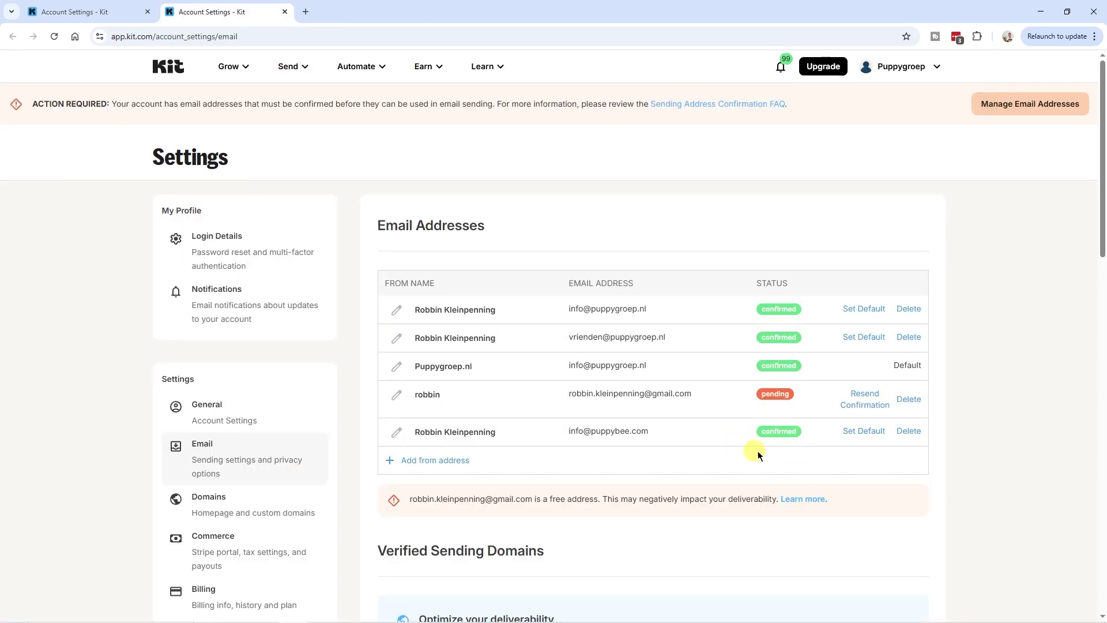
scroll(512, 447, "down", 4)
left_click_drag(377, 322, 548, 324)
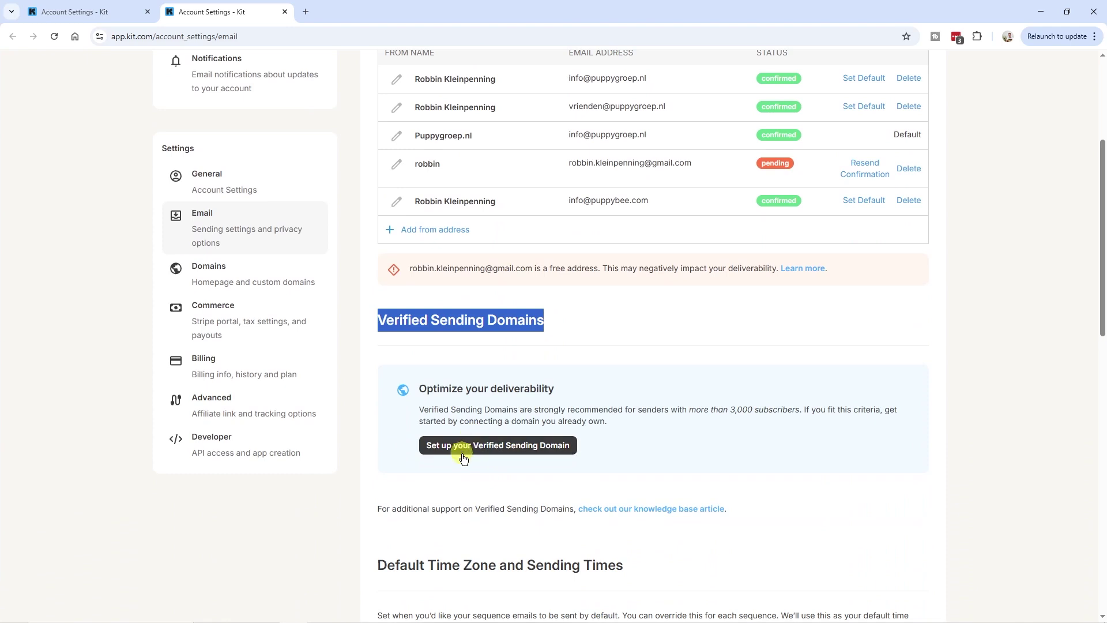
Step: Set up puppybee.com as a verified sending domain and get its DNS records
scroll(487, 467, "down", 2)
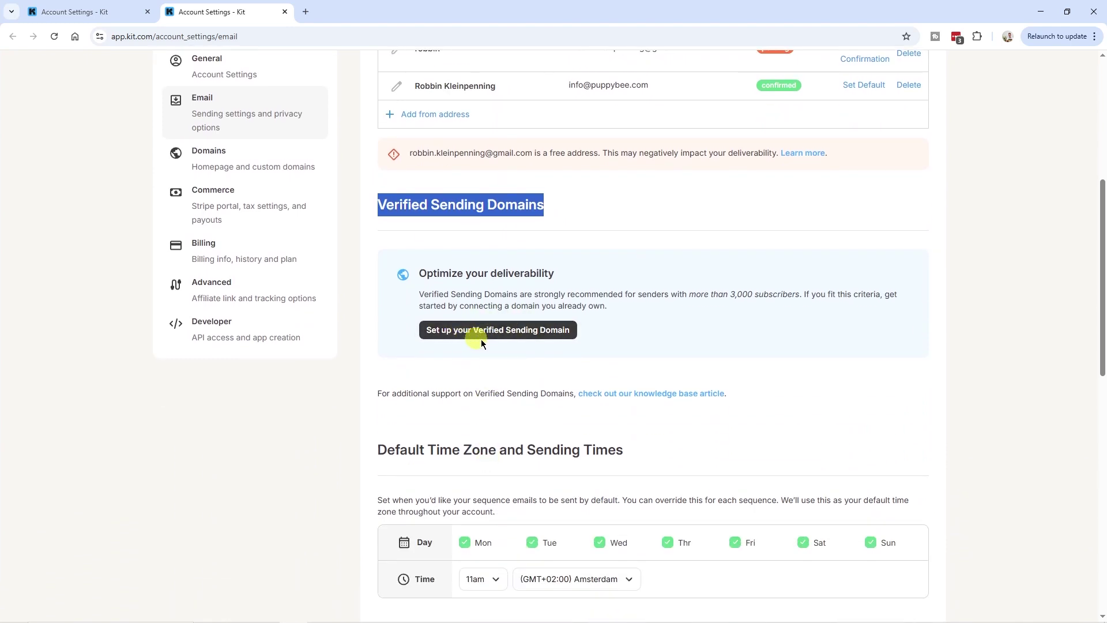
left_click(548, 340)
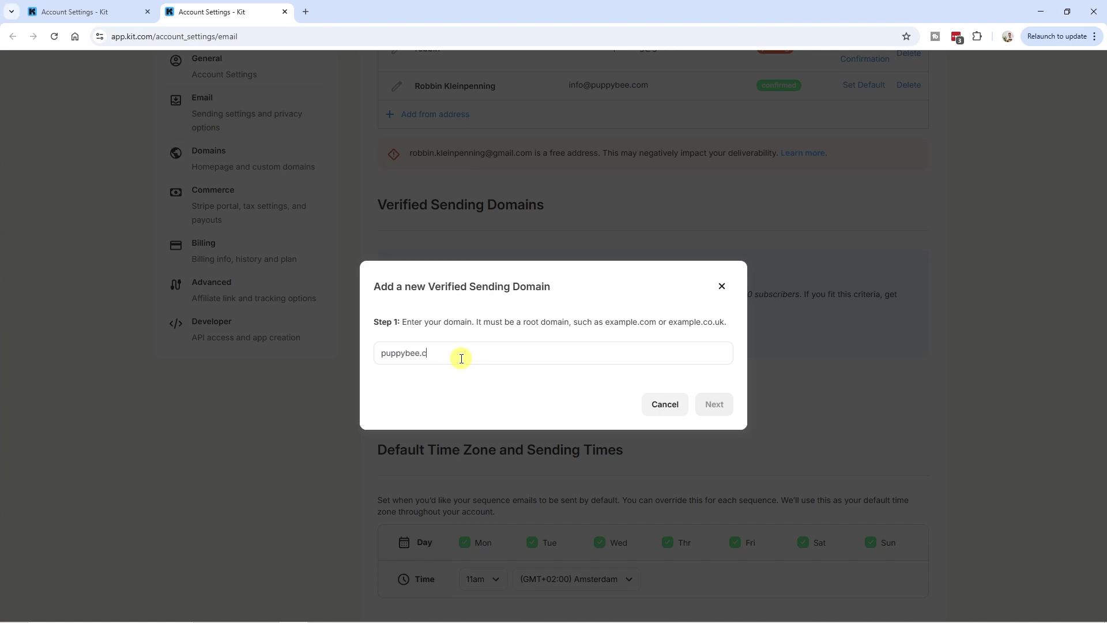
double_click(457, 352)
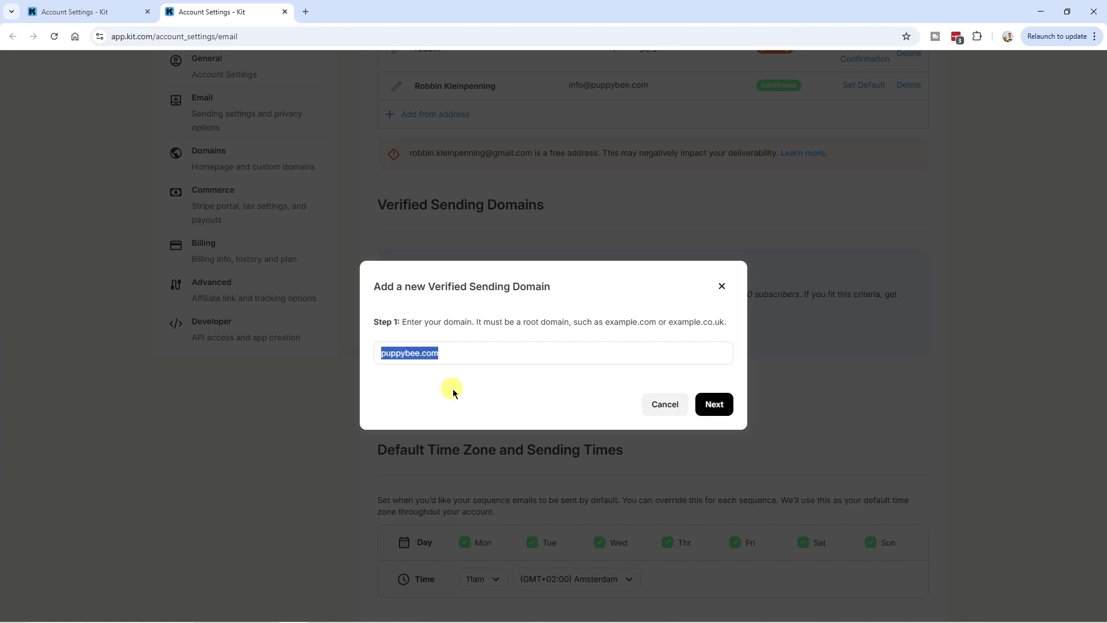
left_click(716, 406)
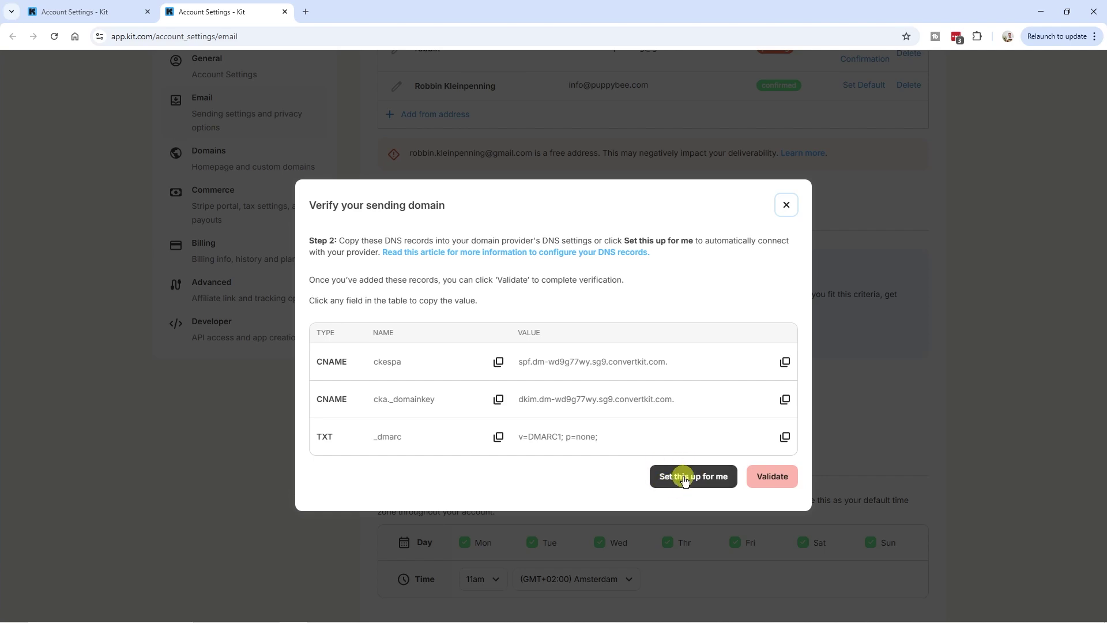
Step: Choose 'Set this up for me' and log in to Hostinger with autofilled credentials
left_click(686, 482)
left_click(558, 440)
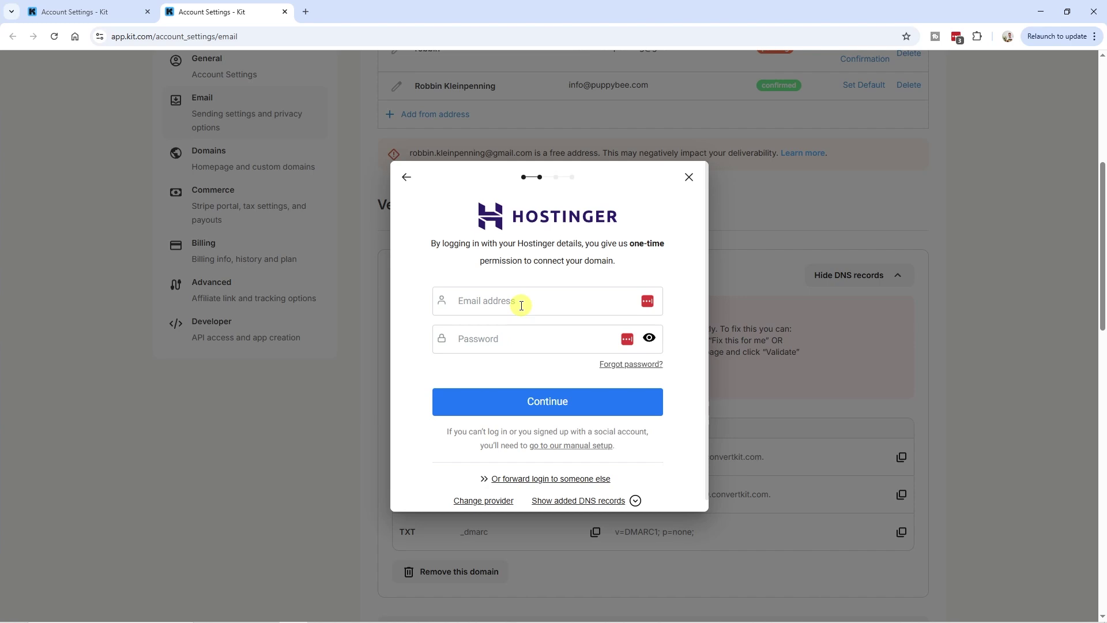
left_click(647, 301)
left_click(548, 403)
Step: Copy the emailed login verification code from Gmail and submit it in Hostinger
left_click_drag(440, 288, 662, 288)
left_click(650, 304)
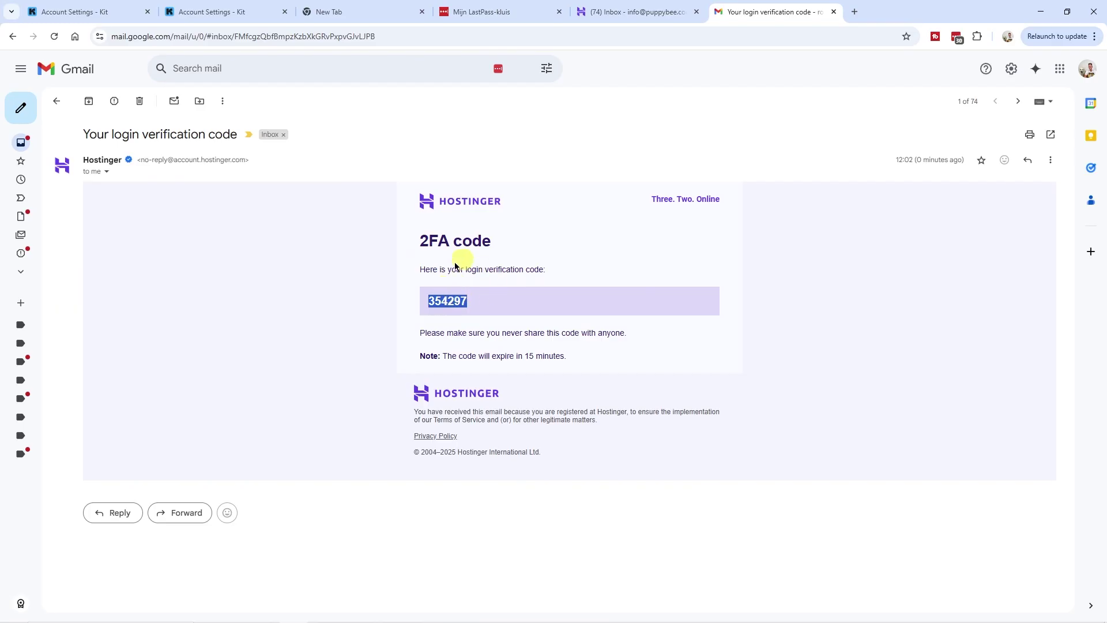
double_click(456, 300)
left_click(227, 11)
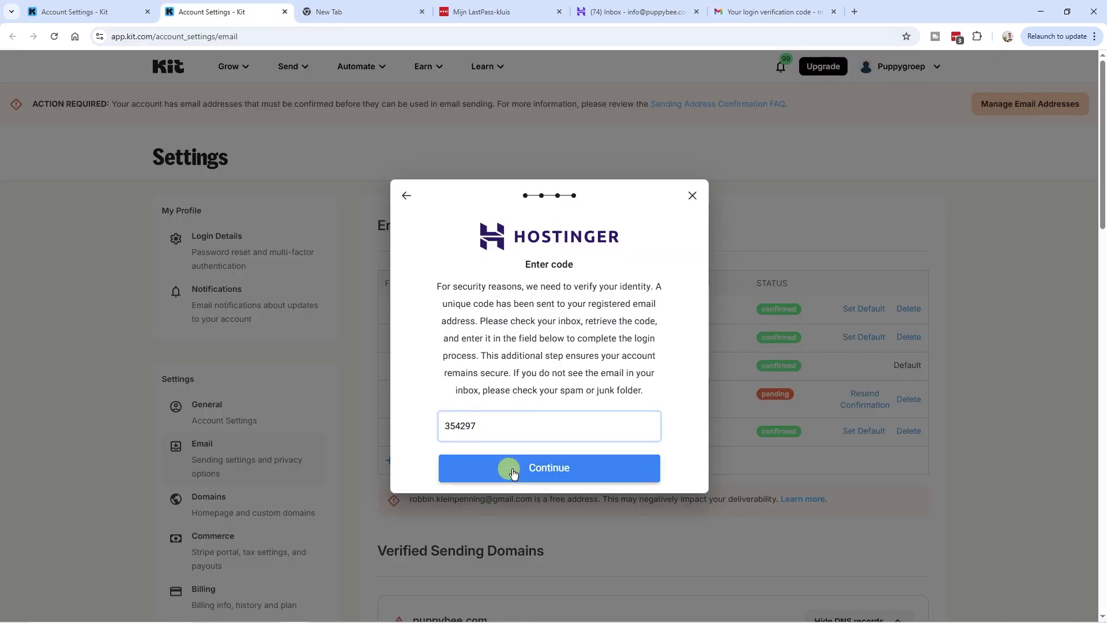
left_click(544, 474)
left_click_drag(455, 250, 629, 268)
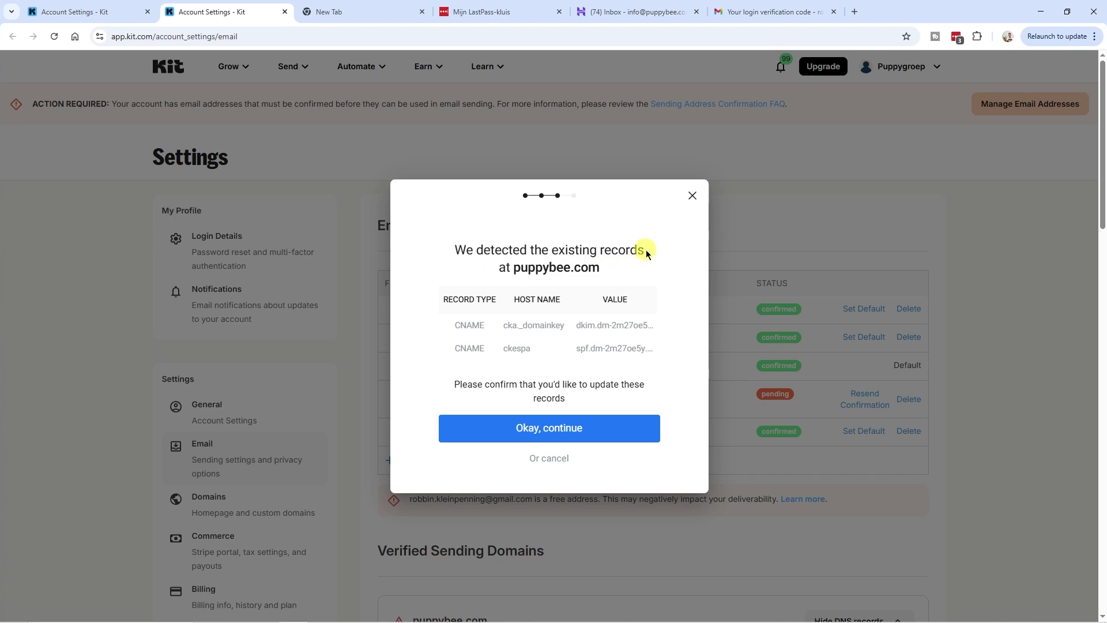
Step: Confirm updating the existing CNAME records at puppybee.com
left_click_drag(601, 268, 516, 268)
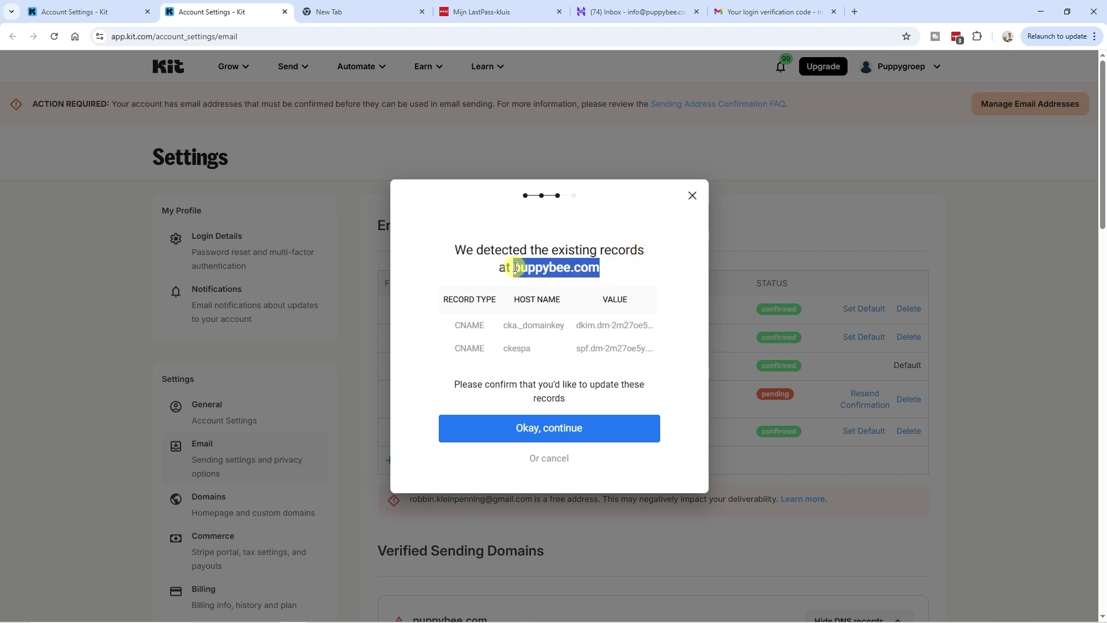
left_click(588, 328)
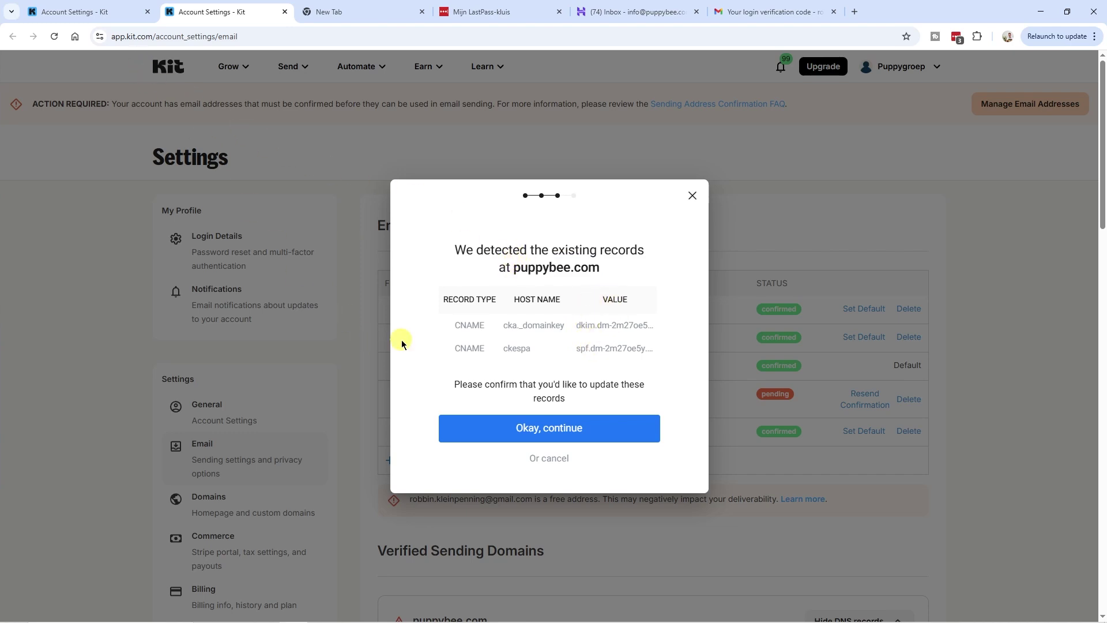
left_click(533, 434)
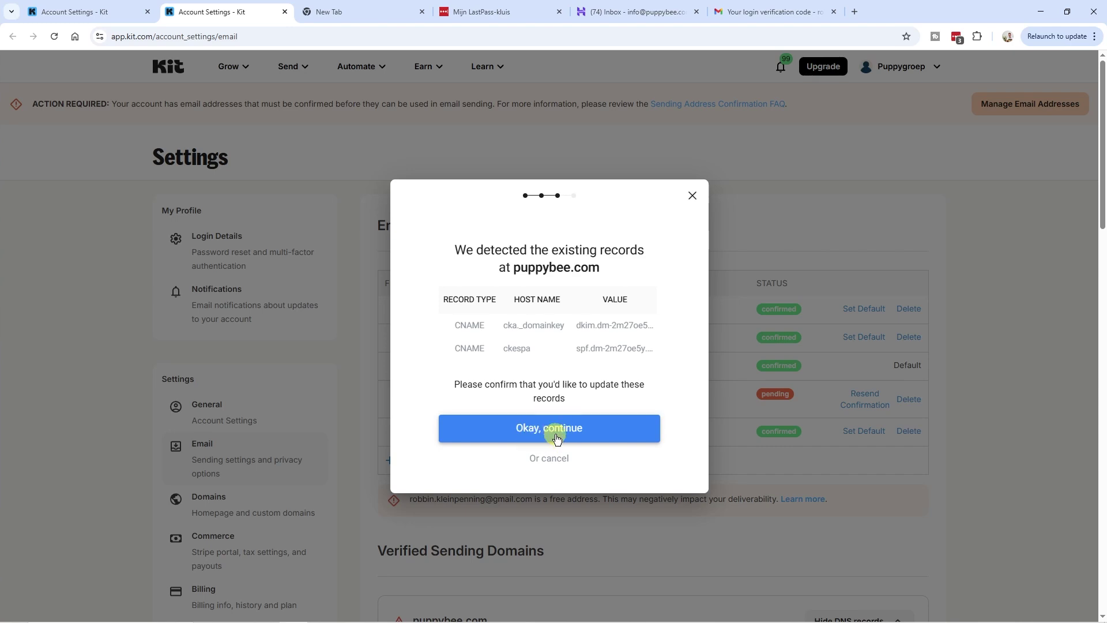
mouse_move(557, 438)
left_mouse_down()
mouse_move(588, 384)
mouse_move(566, 437)
left_mouse_up()
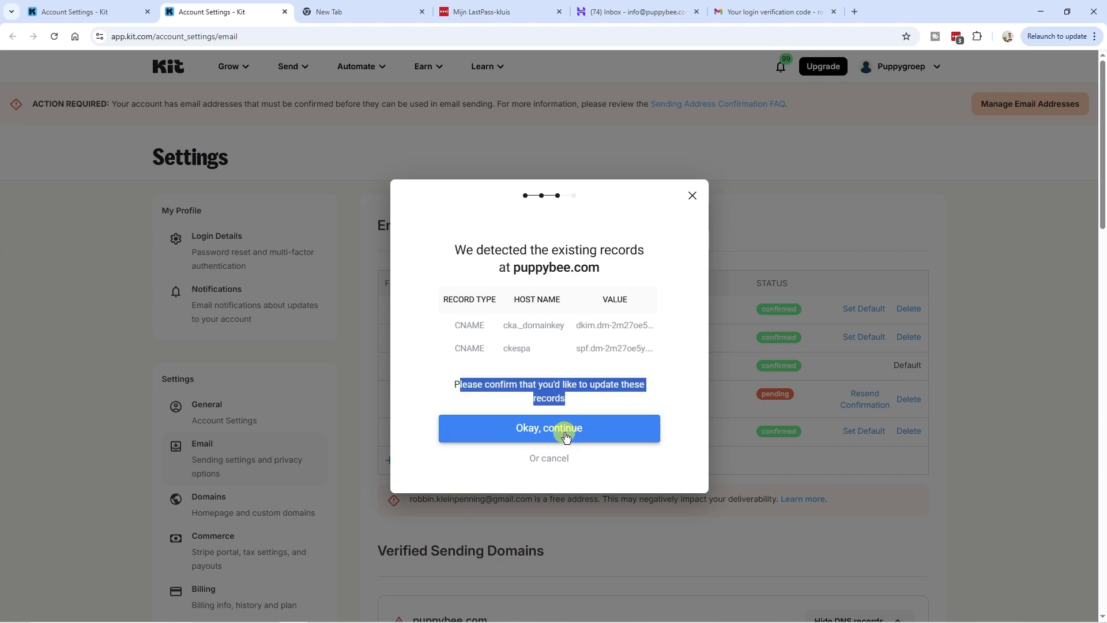
left_click(566, 436)
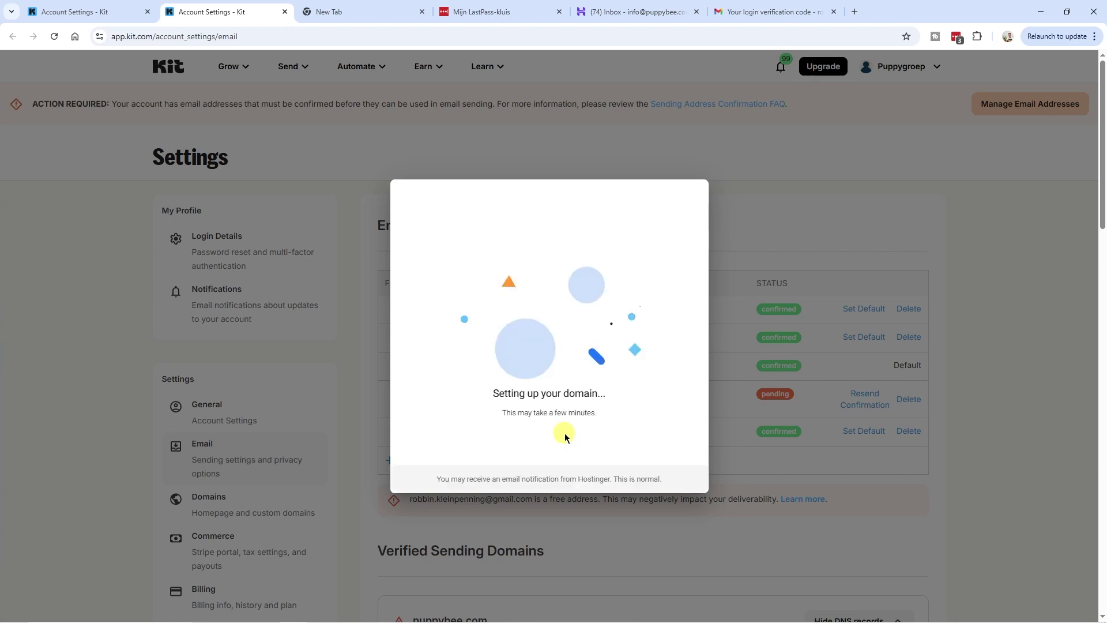
Step: Close the domain-configured confirmation after reviewing the propagation note
left_click_drag(445, 366, 647, 385)
left_click(647, 385)
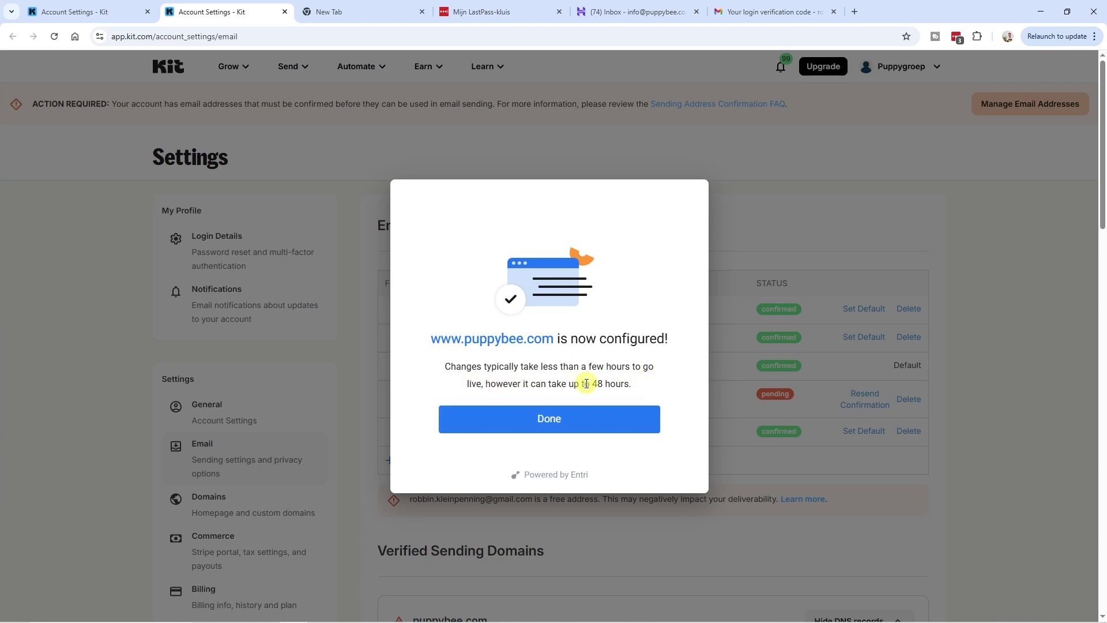
left_click(569, 422)
scroll(715, 231, "down", 5)
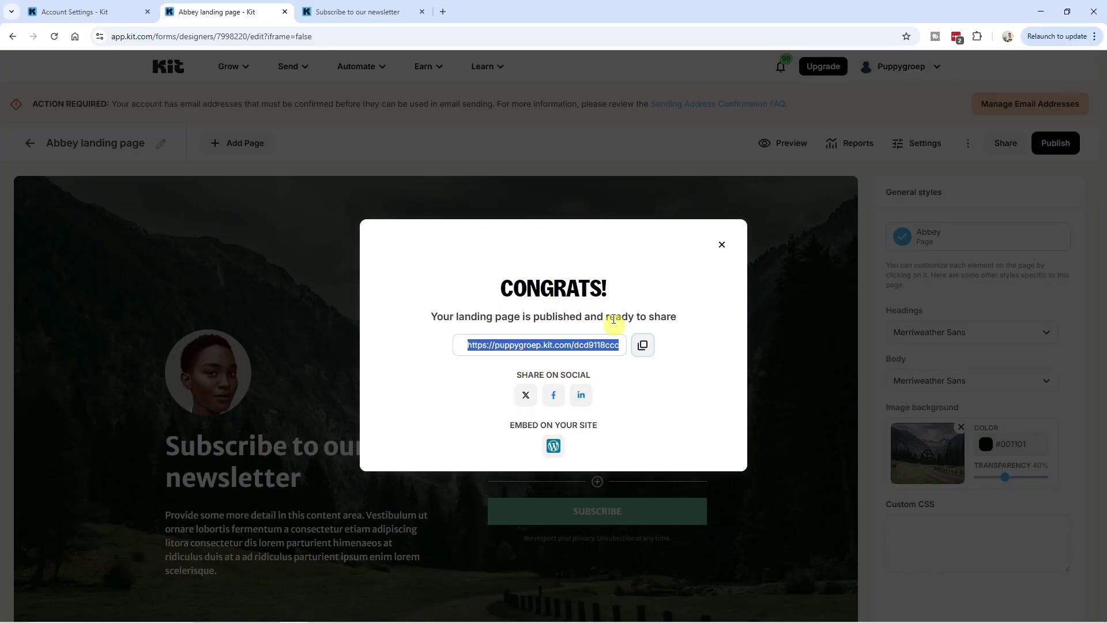
Step: Open the live Abbey landing page at its puppygroep.kit.com address
left_click(358, 11)
left_click(115, 36)
Step: Inspect the live page address puppygroep.kit.com and its dcd9118ccc page id, then return to the editor
left_click(144, 36)
double_click(158, 36)
double_click(187, 36)
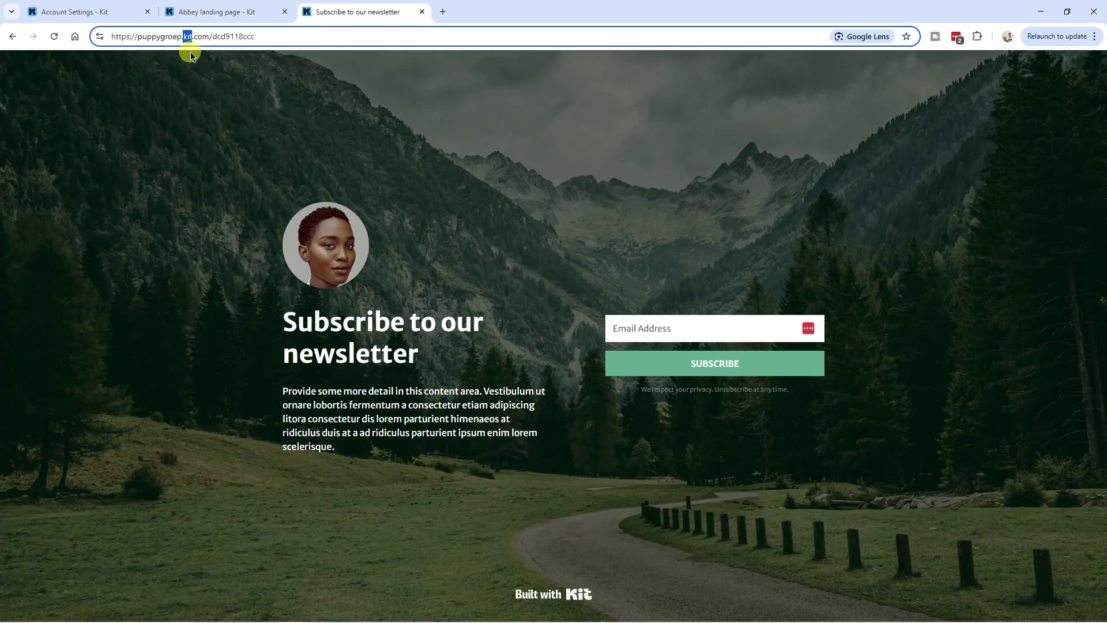
left_click(203, 36)
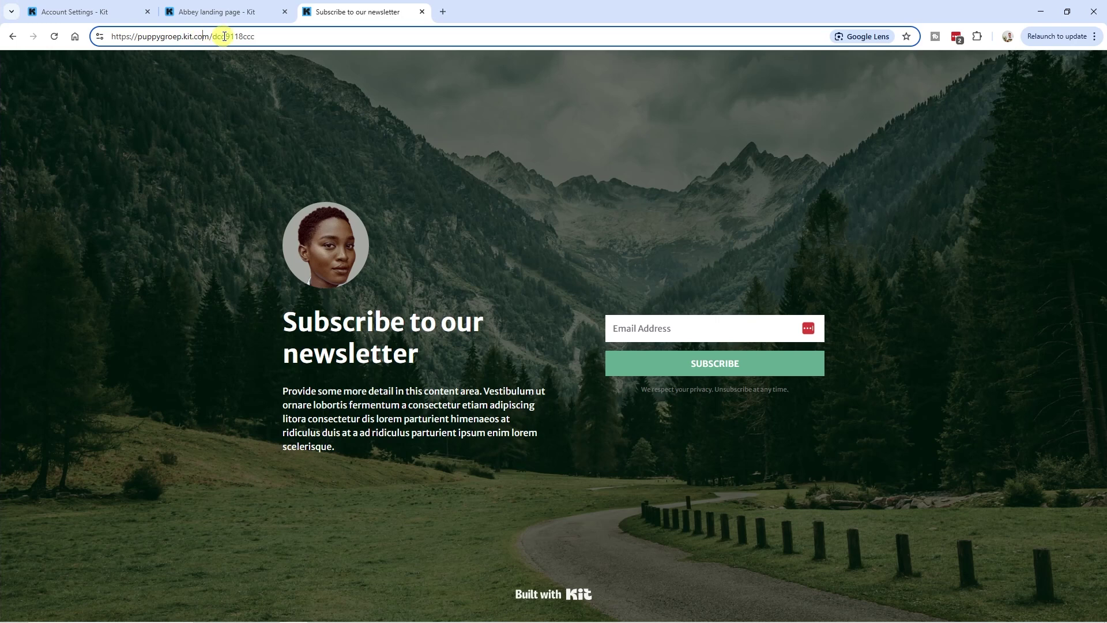
left_click_drag(212, 36, 294, 37)
double_click(188, 37)
key("ctrl+shift+Tab")
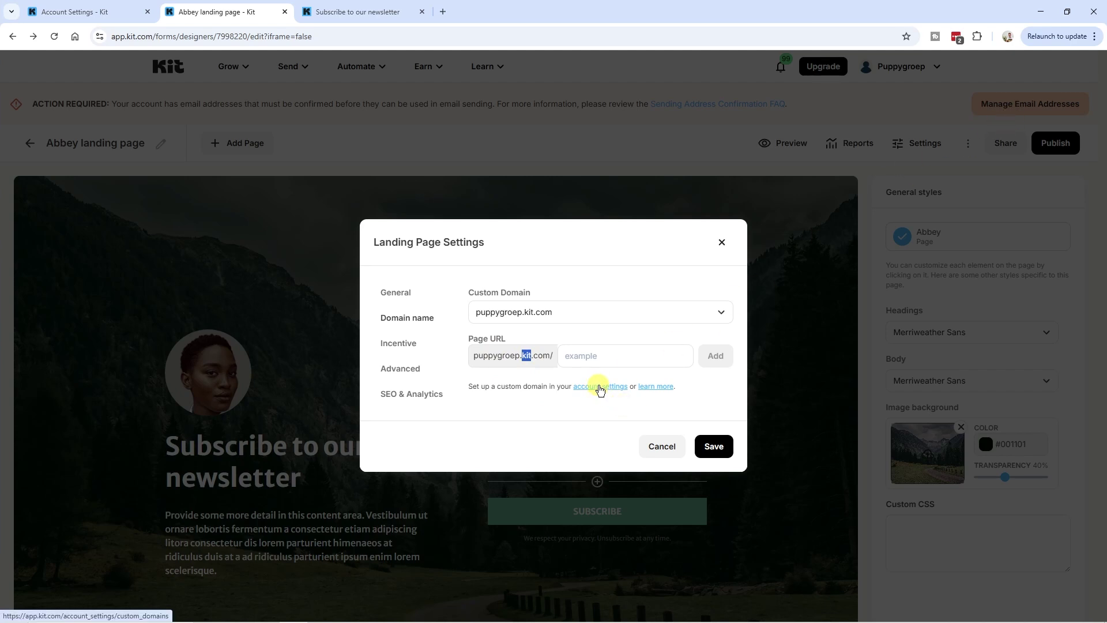
Step: Go to the account's Custom Domains settings and choose 'Connect an existing domain'
left_click(600, 386)
left_click(917, 71)
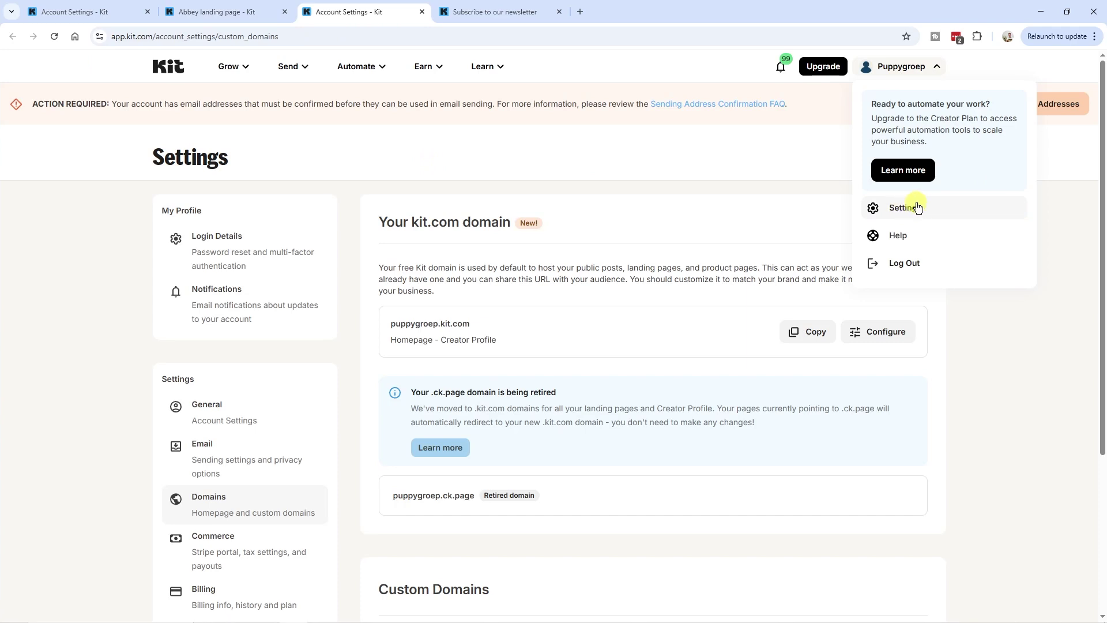
scroll(490, 416, "down", 4)
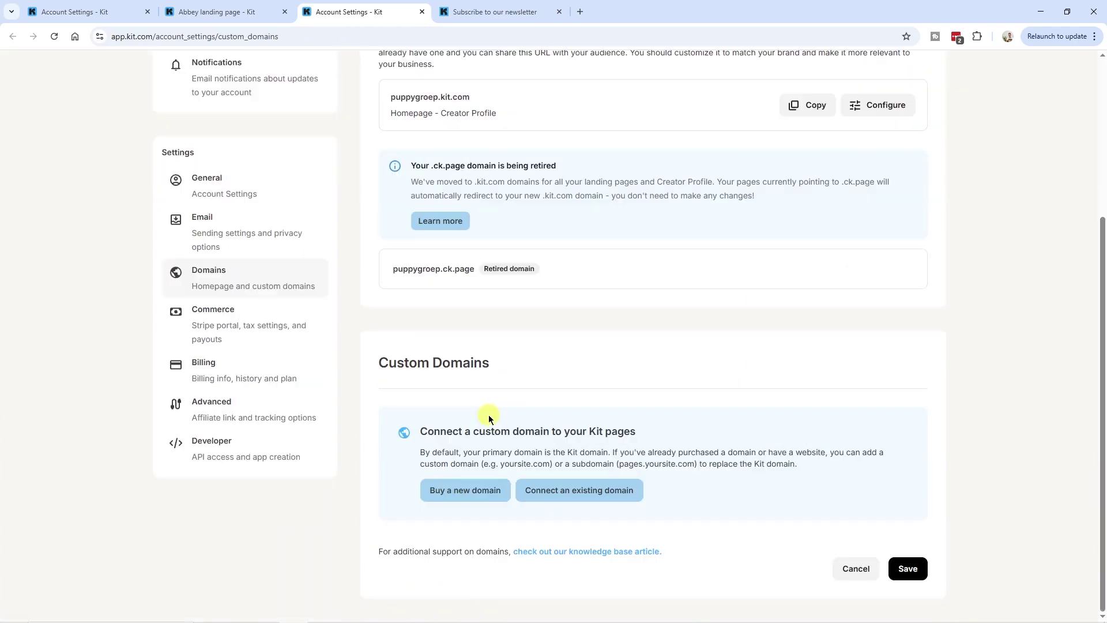
left_click_drag(377, 362, 527, 364)
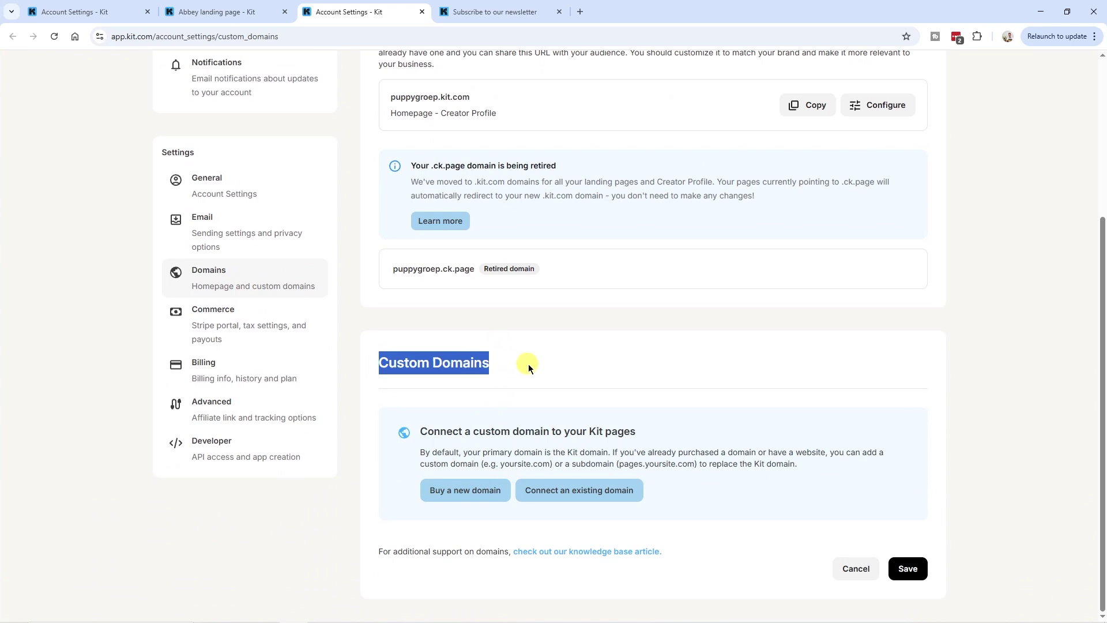
left_click(559, 380)
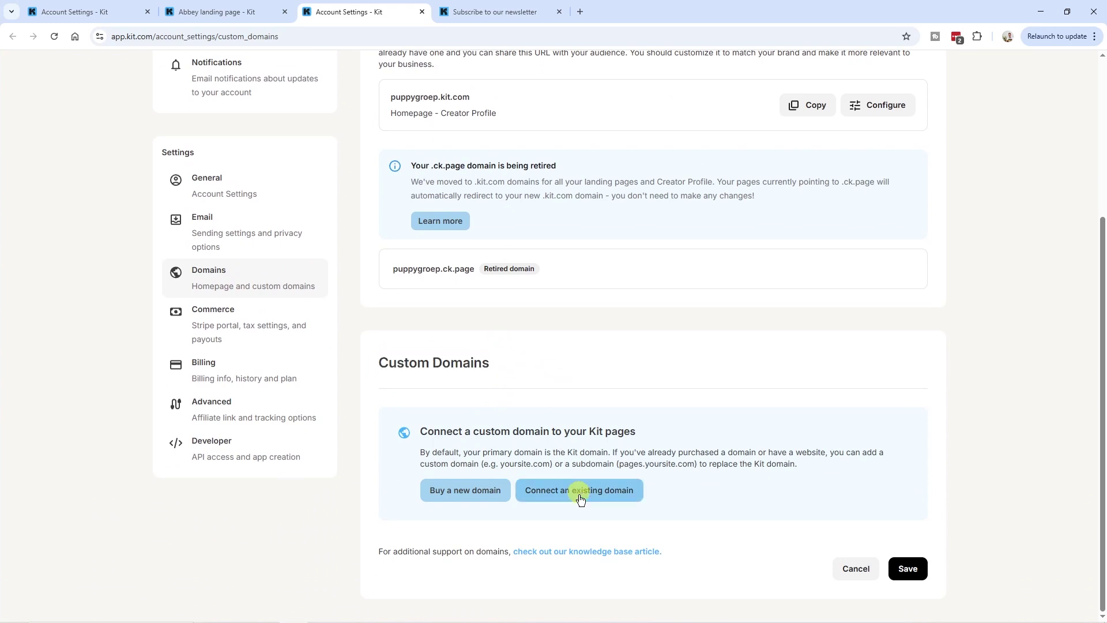
left_click(612, 498)
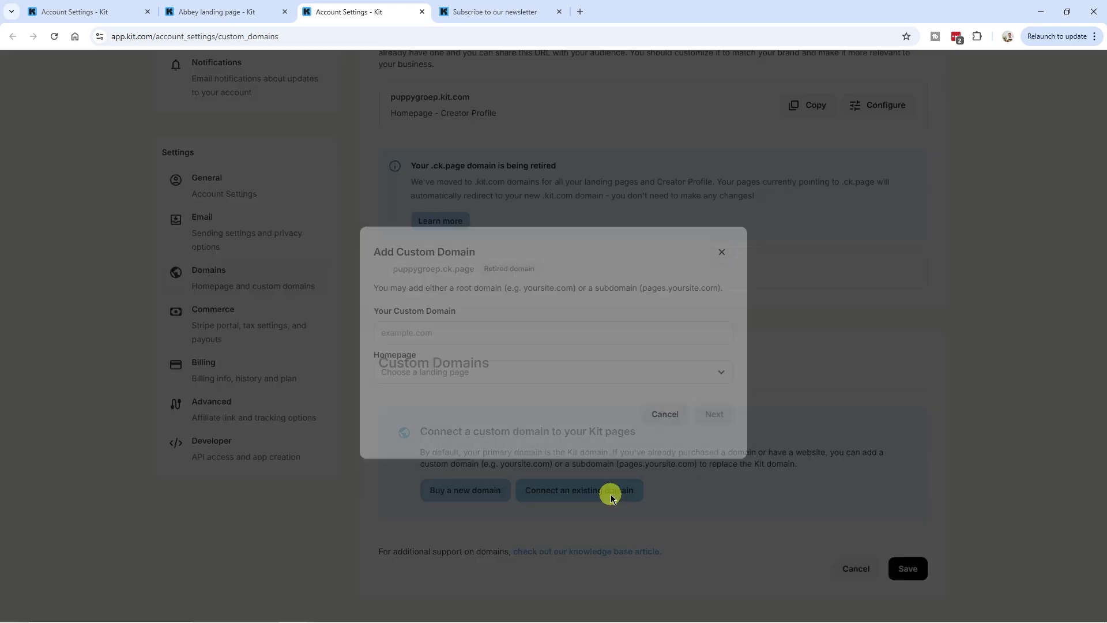
Step: Read the Add Custom Domain instructions and check the puppybee.com website in a new tab
left_click_drag(374, 291, 632, 292)
left_click(655, 292)
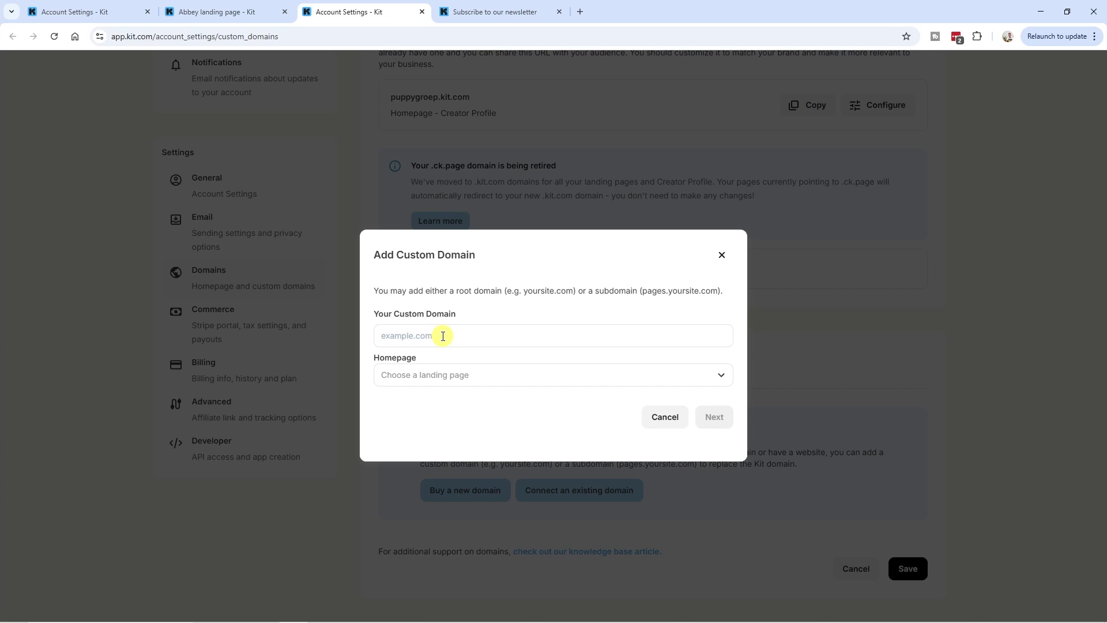
left_click(580, 12)
type("puppybee.com")
key("Return")
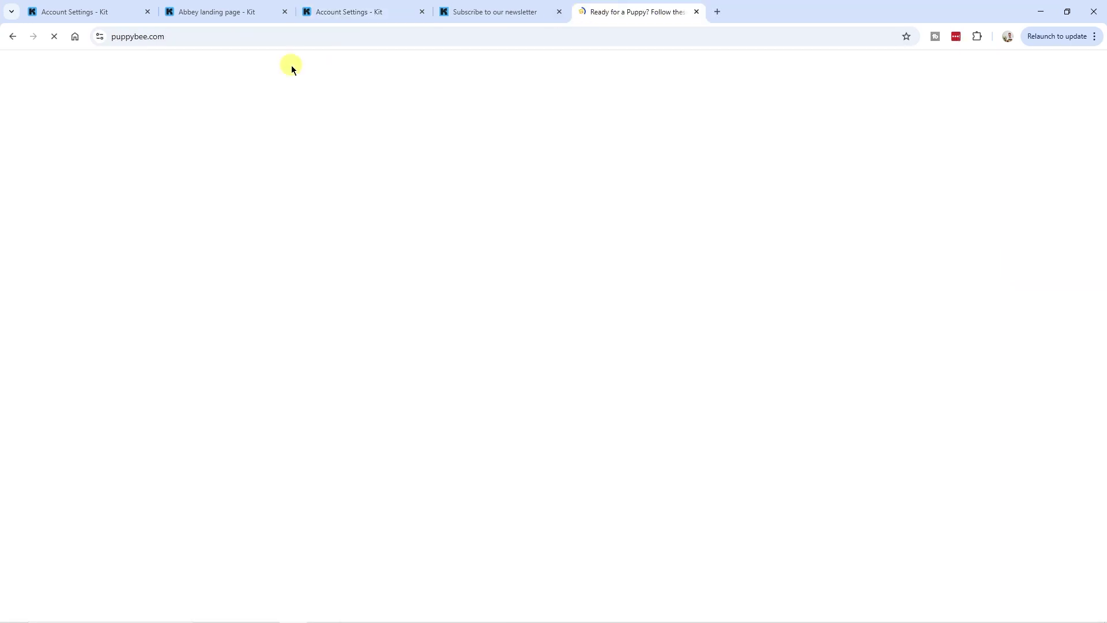
left_click(183, 39)
key("ctrl+c")
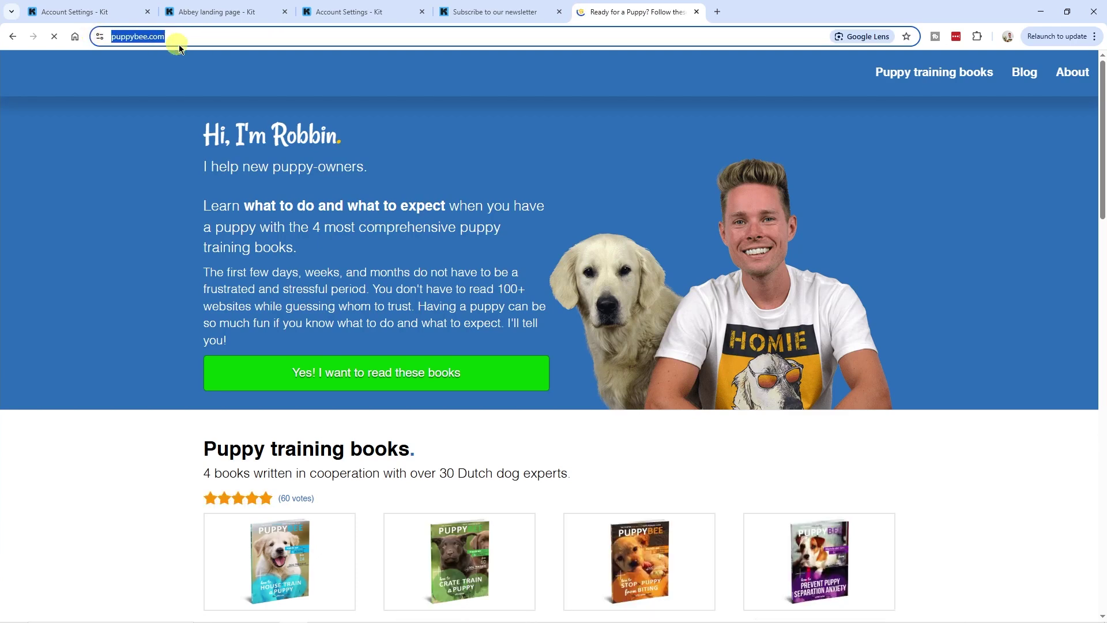
scroll(404, 289, "down", 5)
scroll(403, 285, "up", 5)
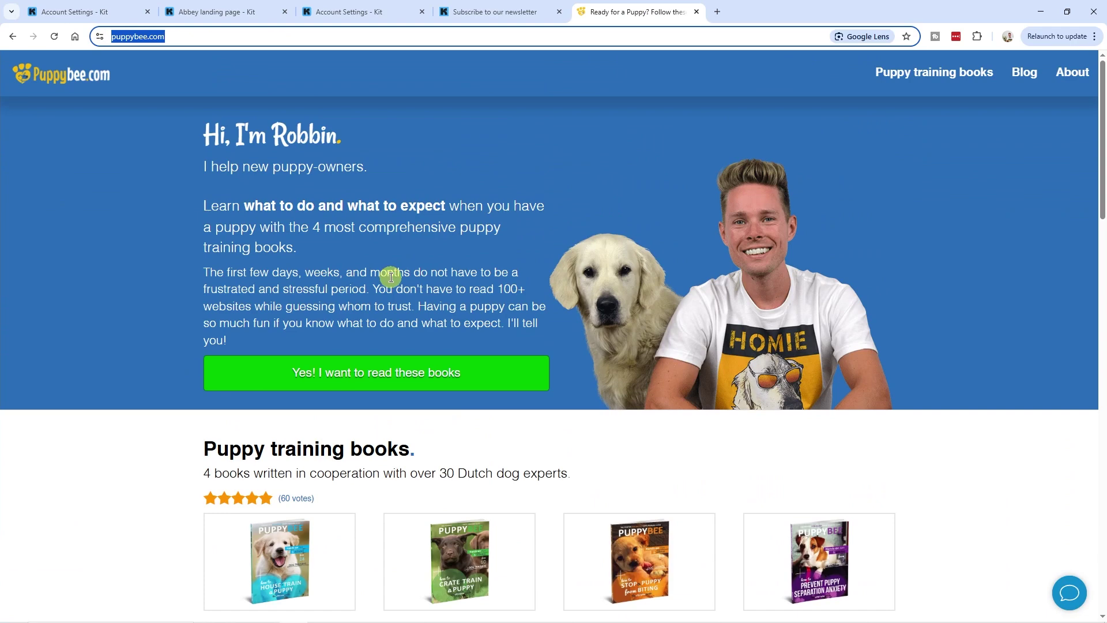
Step: Enter subscribe.puppybee.com in the Custom Domain field, comparing it with the puppybee.com site
key("ctrl+3")
key("ctrl+v")
left_click_drag(438, 336, 378, 335)
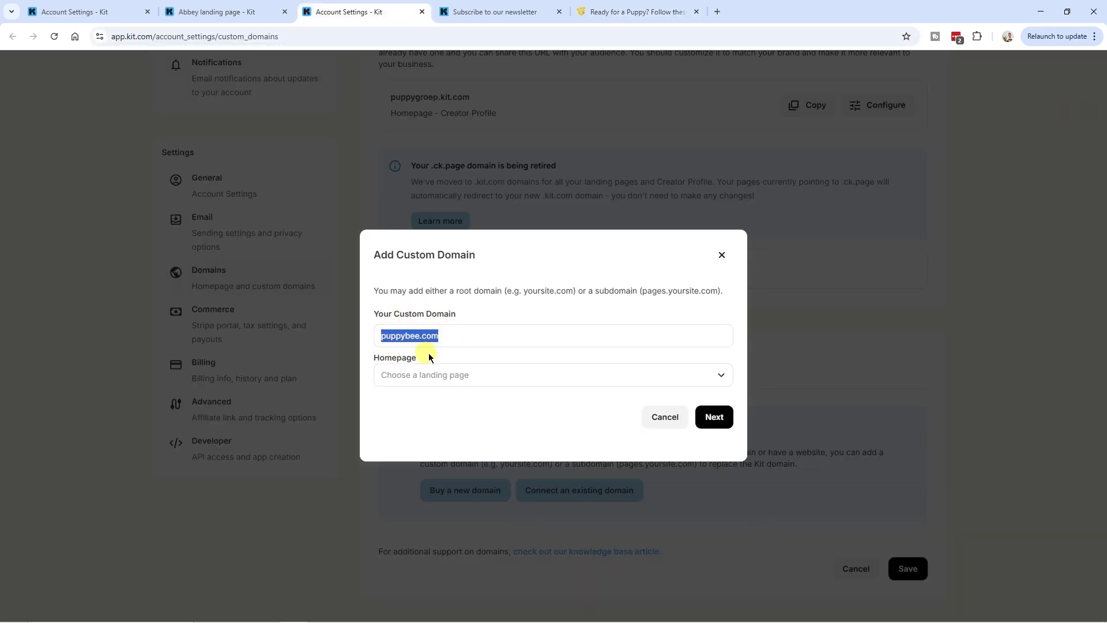
left_click(449, 338)
left_click_drag(449, 338, 354, 336)
left_click(643, 12)
left_click(366, 12)
left_click(382, 337)
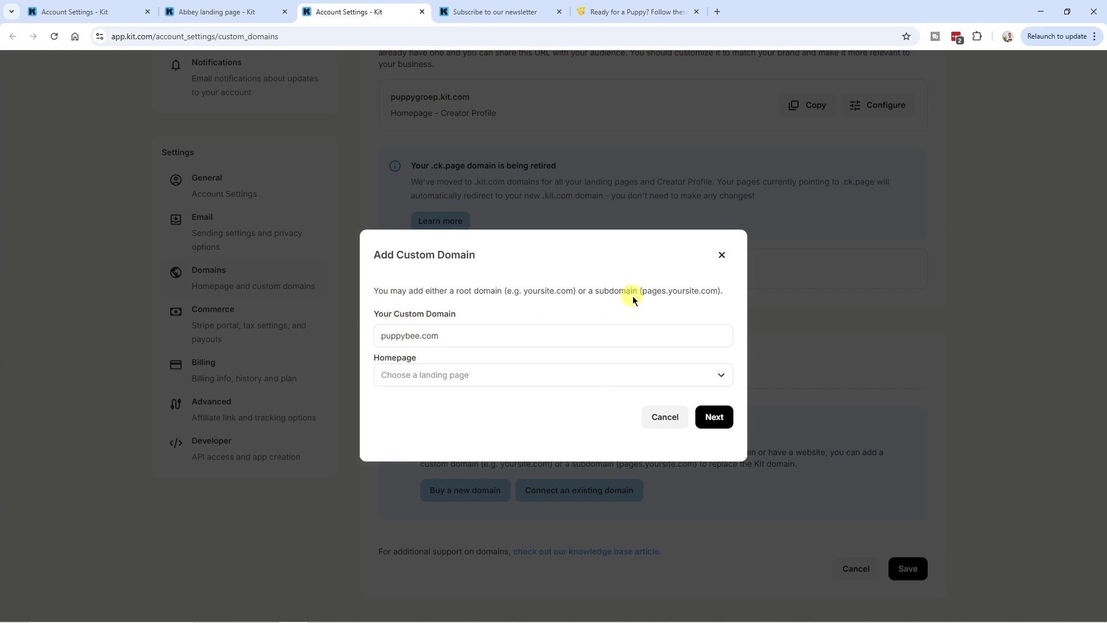
key("ctrl+shift+Tab")
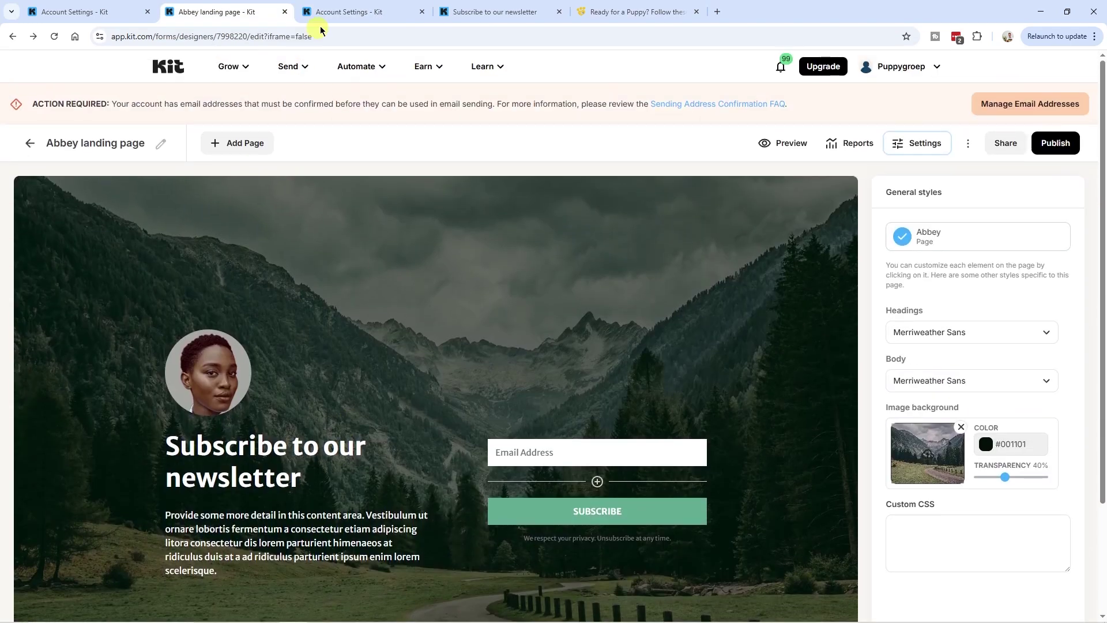
left_click(332, 13)
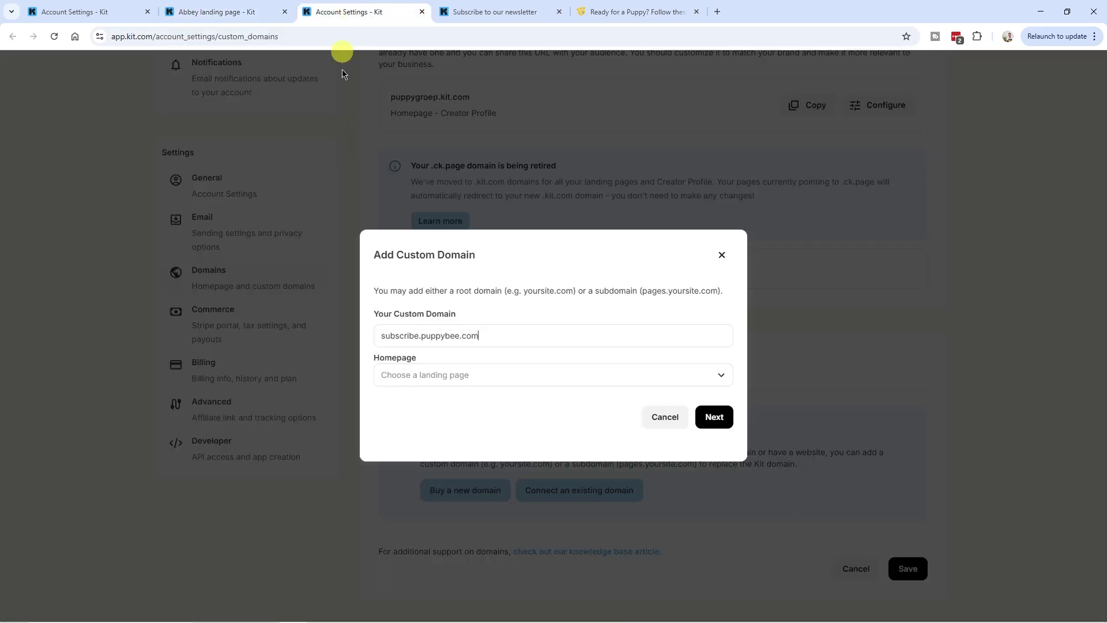
left_click_drag(499, 335, 366, 343)
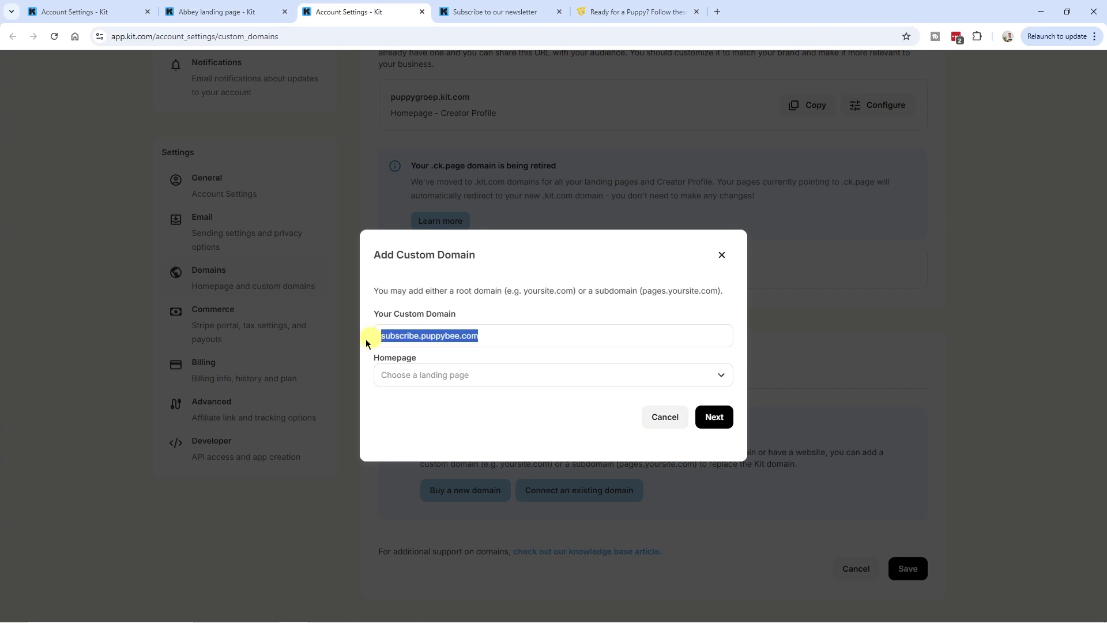
left_click(450, 337)
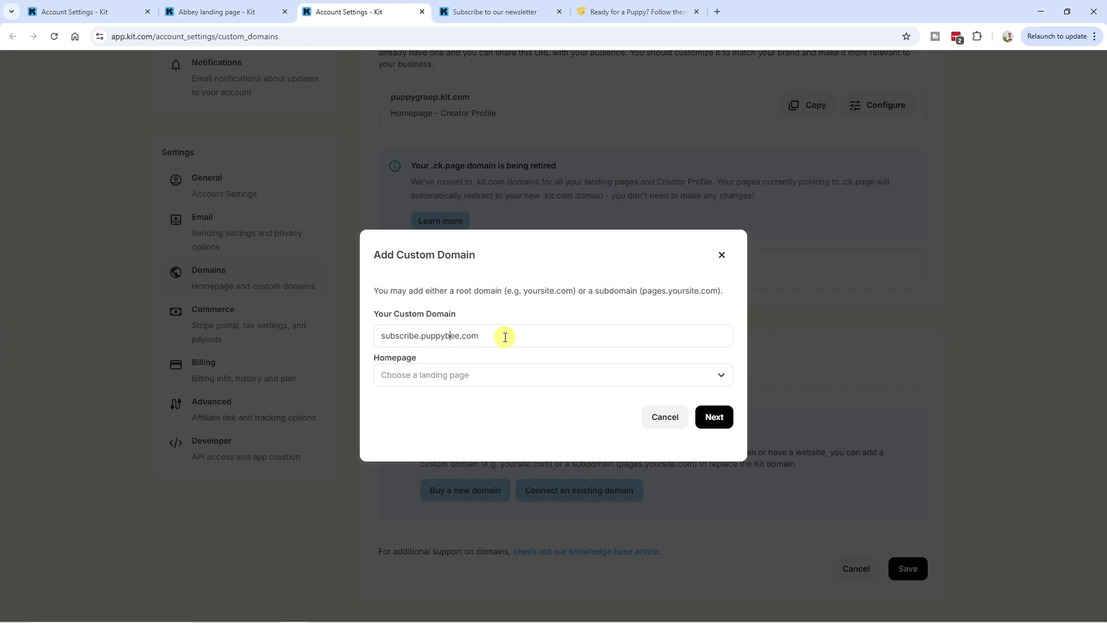
Step: Change the custom domain to free.puppybee.com, then checklist.puppybee.com, and go to the Abbey editor
key("ctrl+a")
type("free.puppybee.com")
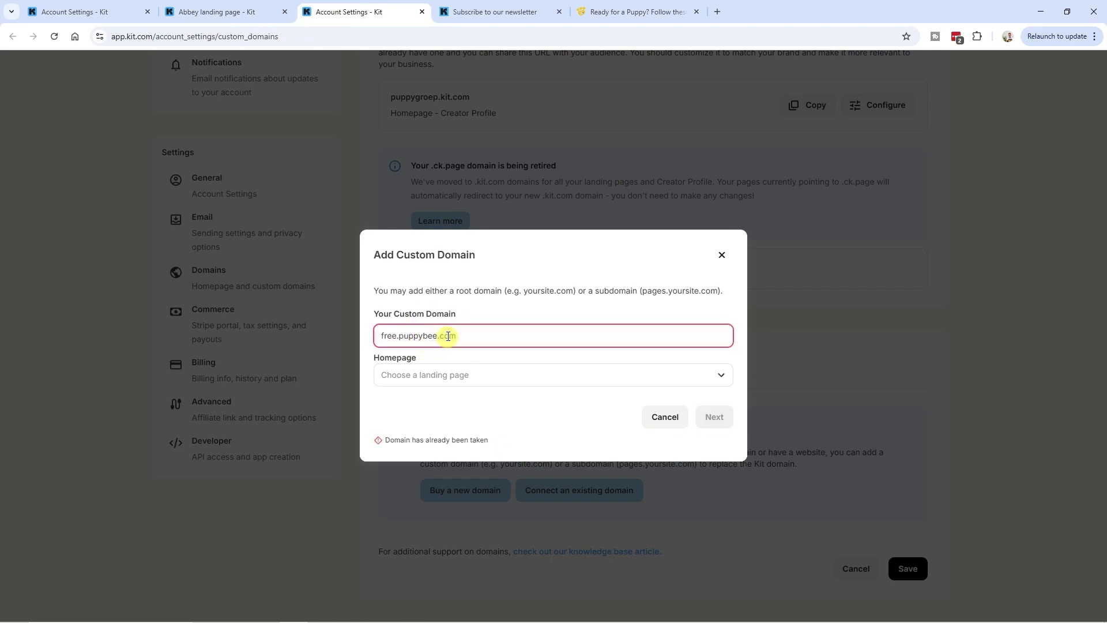
left_click_drag(397, 336, 358, 334)
left_click(505, 337)
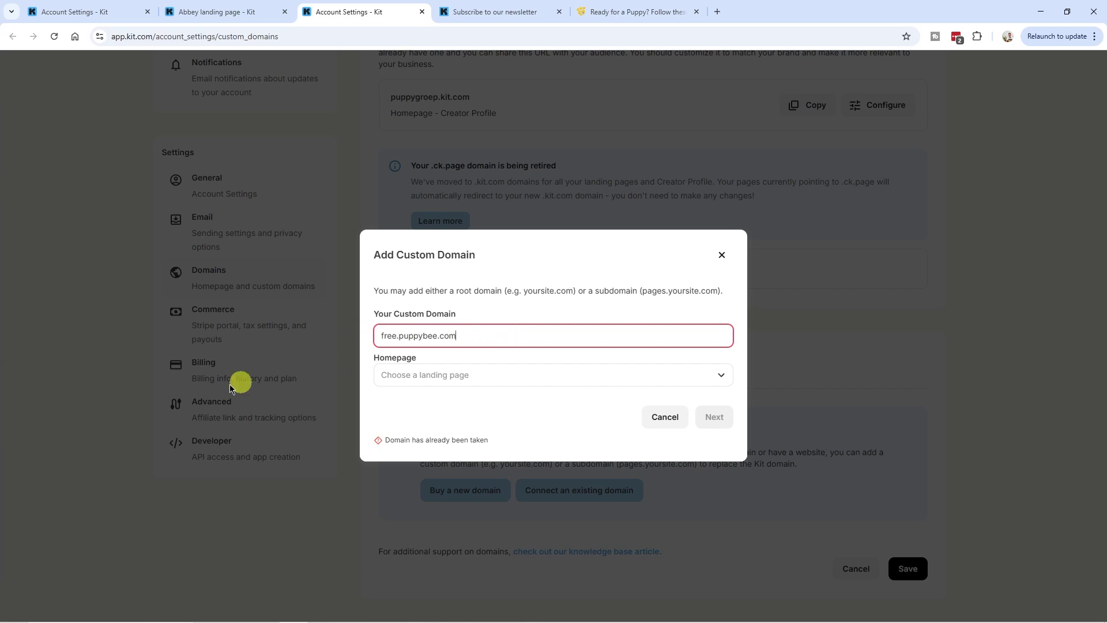
key("ctrl+a")
type("checklist.puppybee.com")
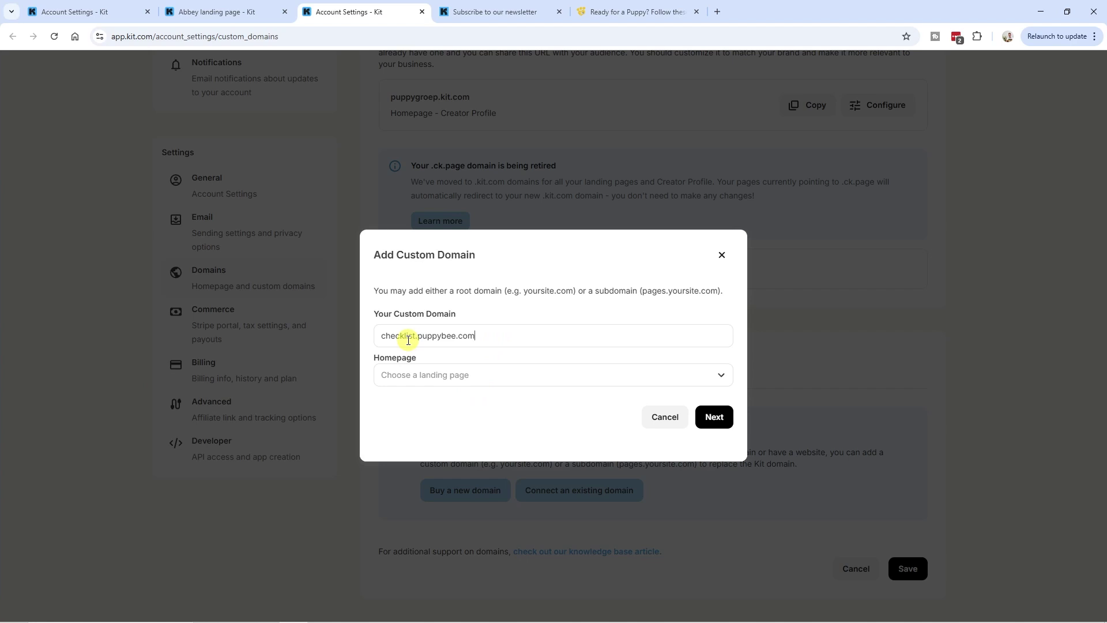
left_click(254, 13)
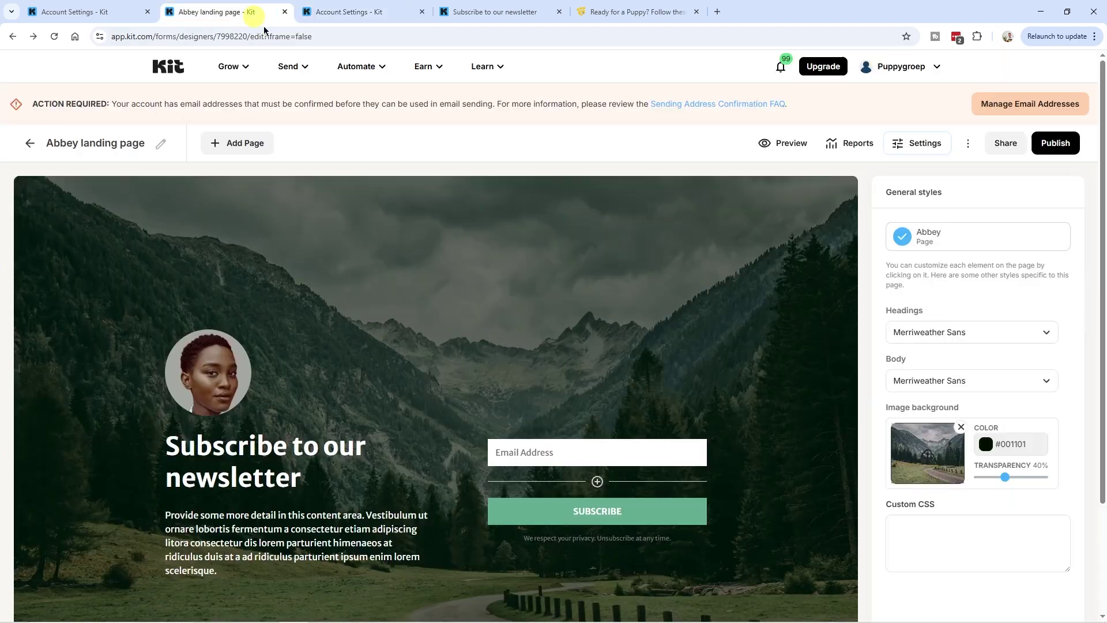
Step: Keep Creator Profile as the homepage for checklist.puppybee.com and continue to its DNS records
left_click(372, 16)
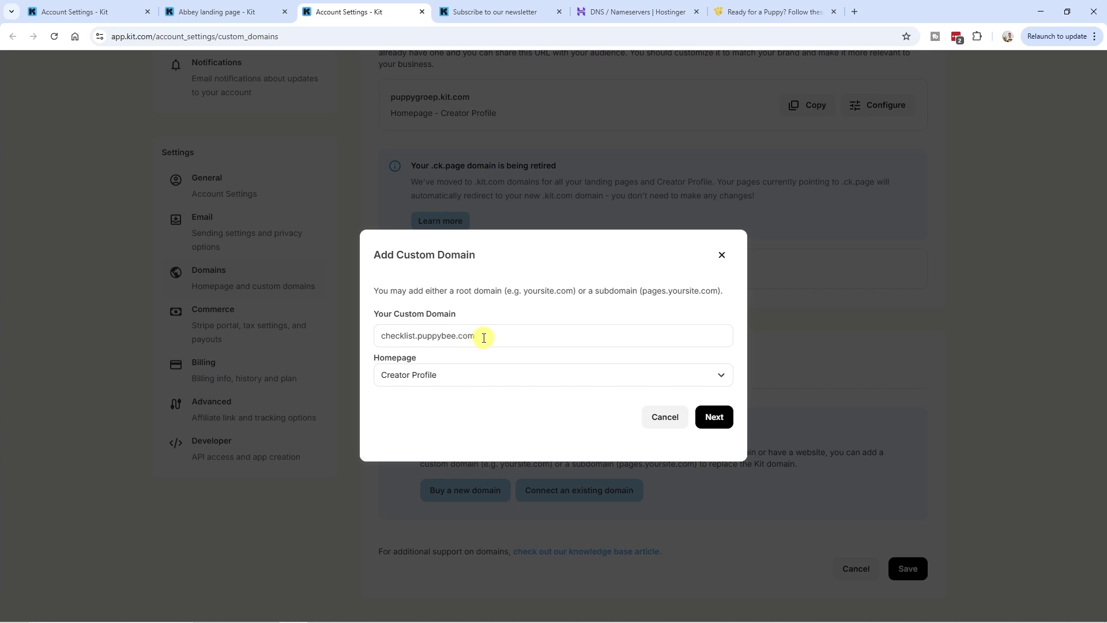
left_click(497, 374)
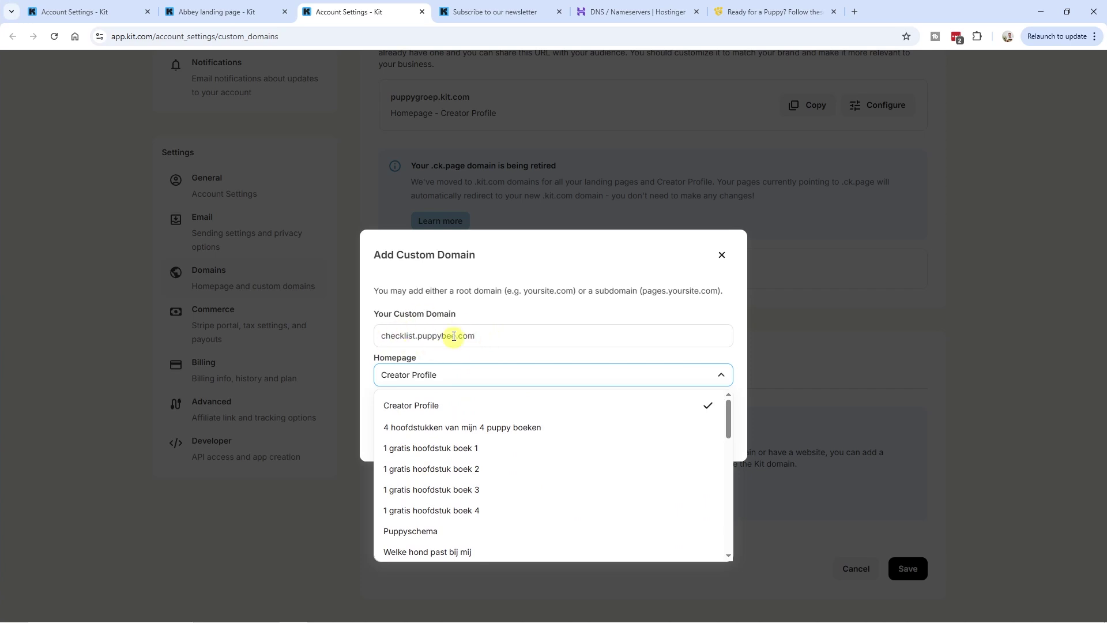
left_click(421, 405)
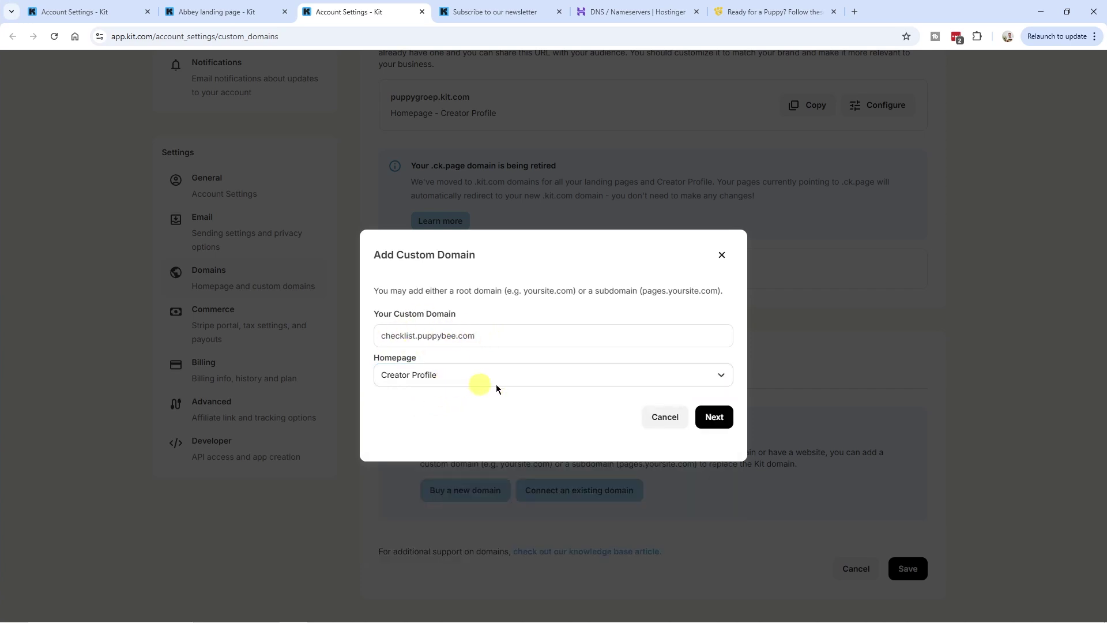
left_click(714, 418)
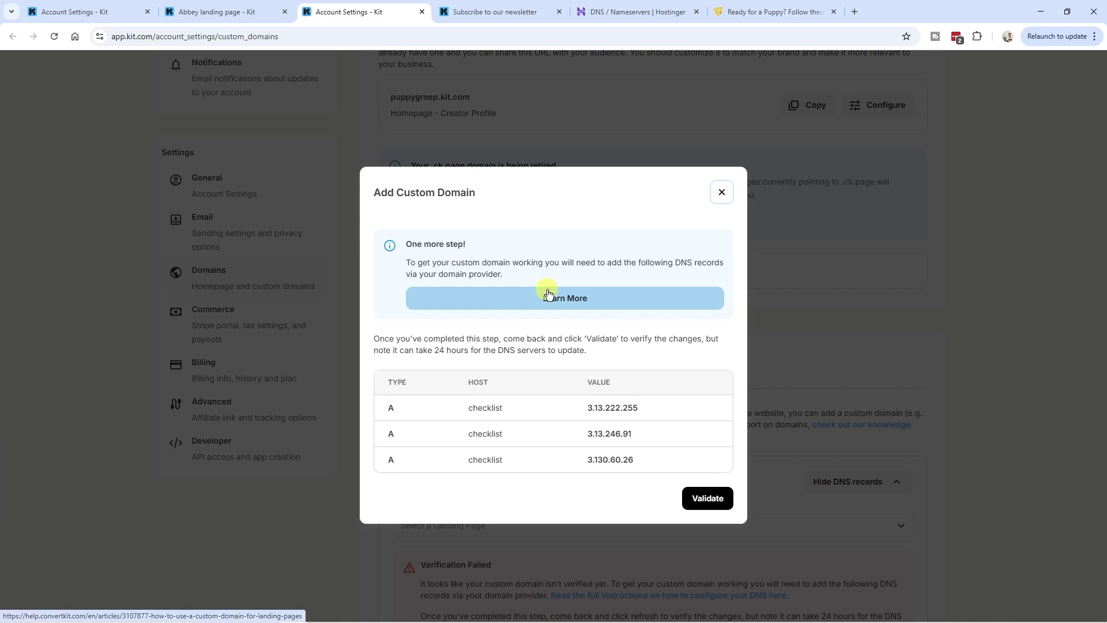
Step: Move the Hostinger DNS tab next to the Kit tabs
left_click_drag(638, 12, 499, 12)
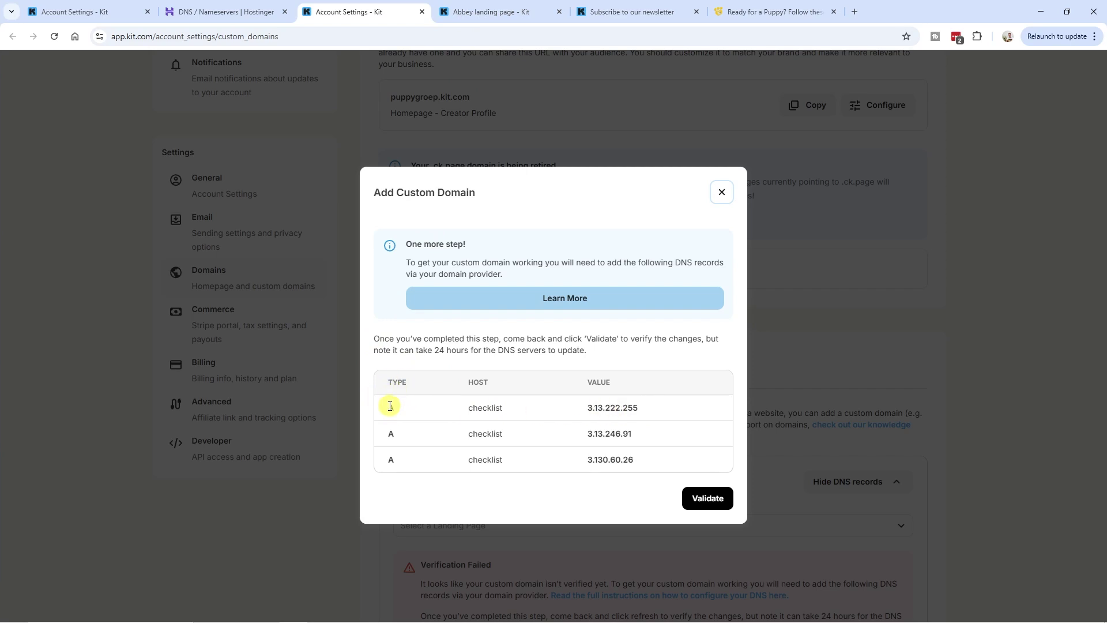
Step: In Hostinger's new DNS record, keep type A and paste checklist from Kit as the Name
left_click(219, 14)
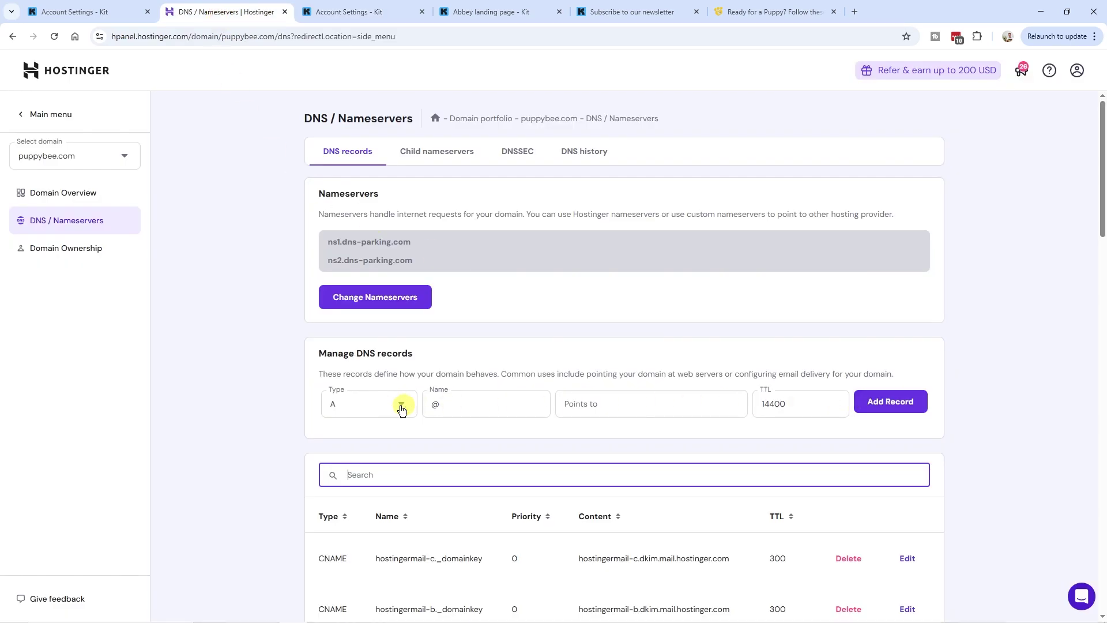
left_click(380, 404)
left_click(401, 404)
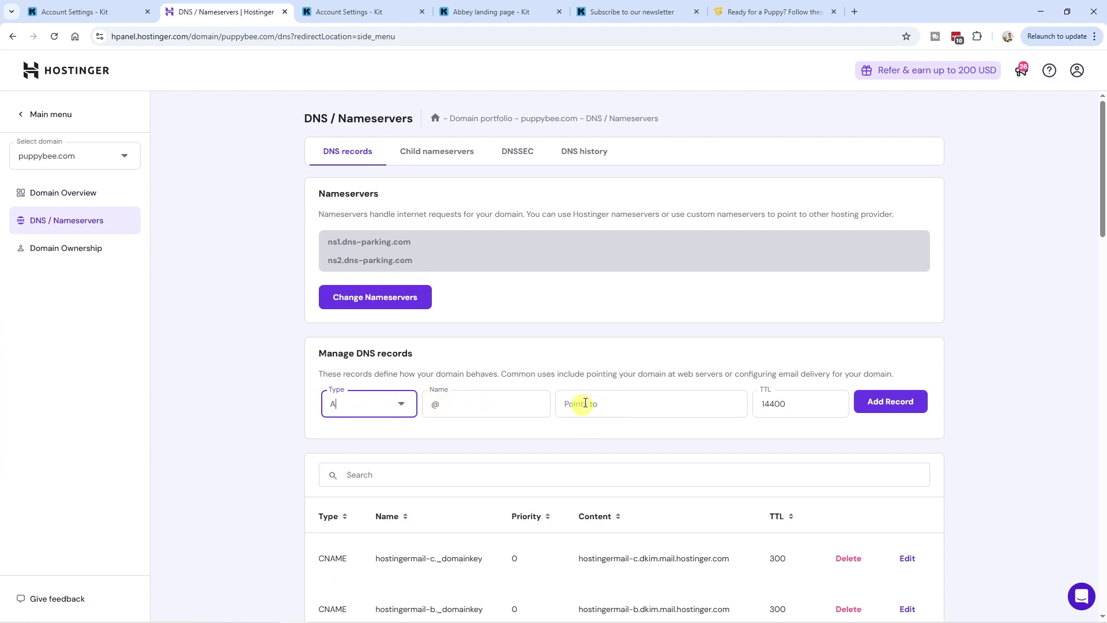
left_click(346, 12)
double_click(494, 409)
key("ctrl+c")
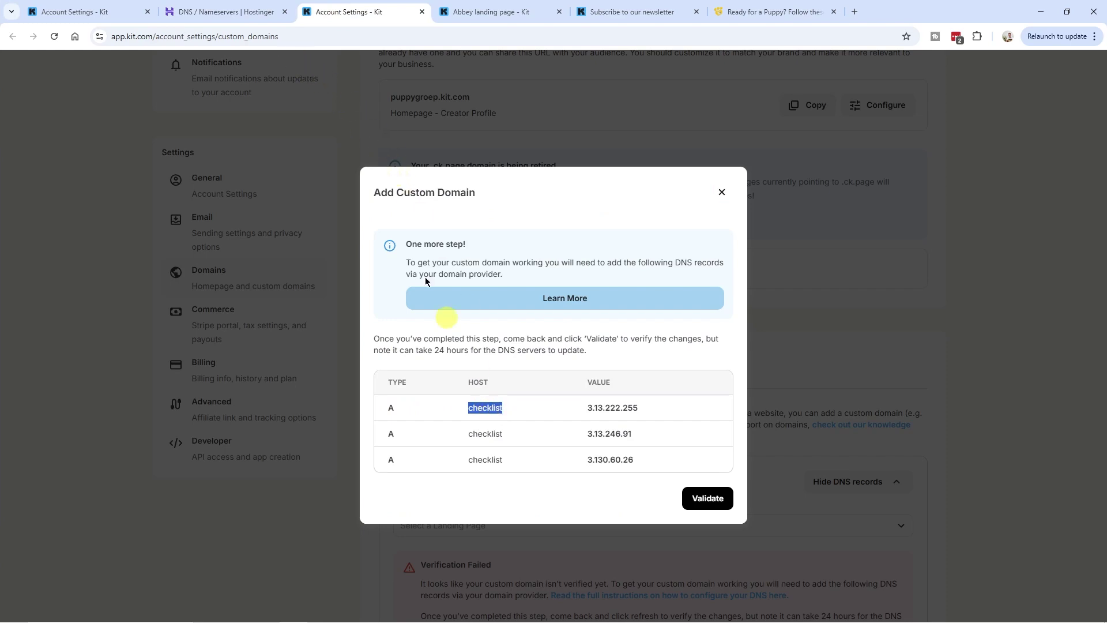
left_click(226, 12)
double_click(462, 407)
key("ctrl+v")
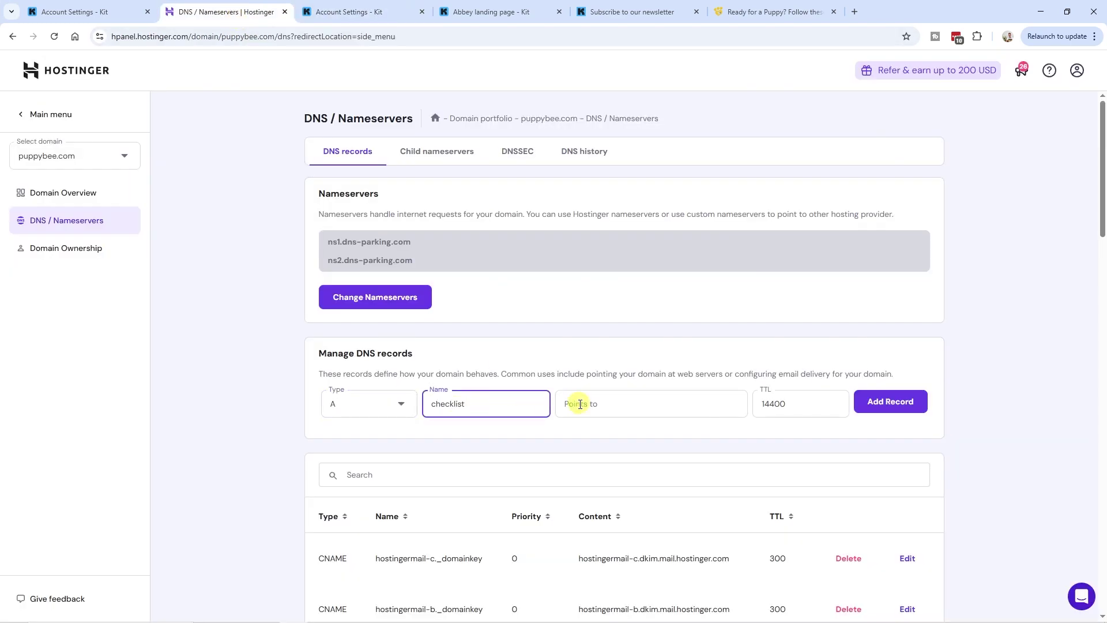
Step: Paste 3.13.222.255 from Kit's A records into the record's Points to field
left_click(600, 398)
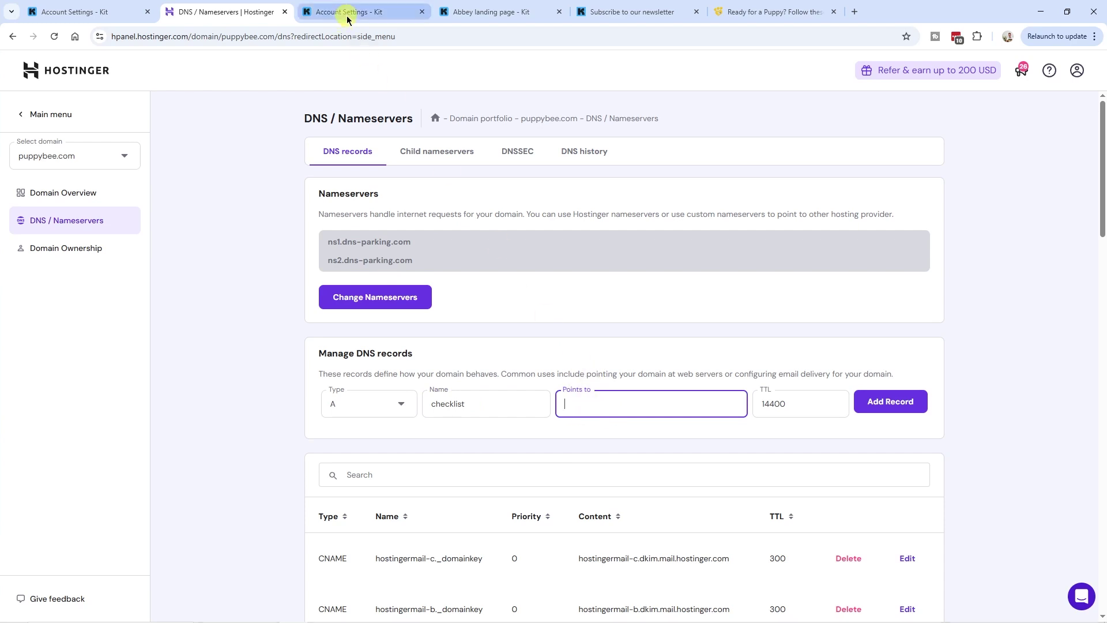
left_click(346, 11)
double_click(611, 408)
key("ctrl+c")
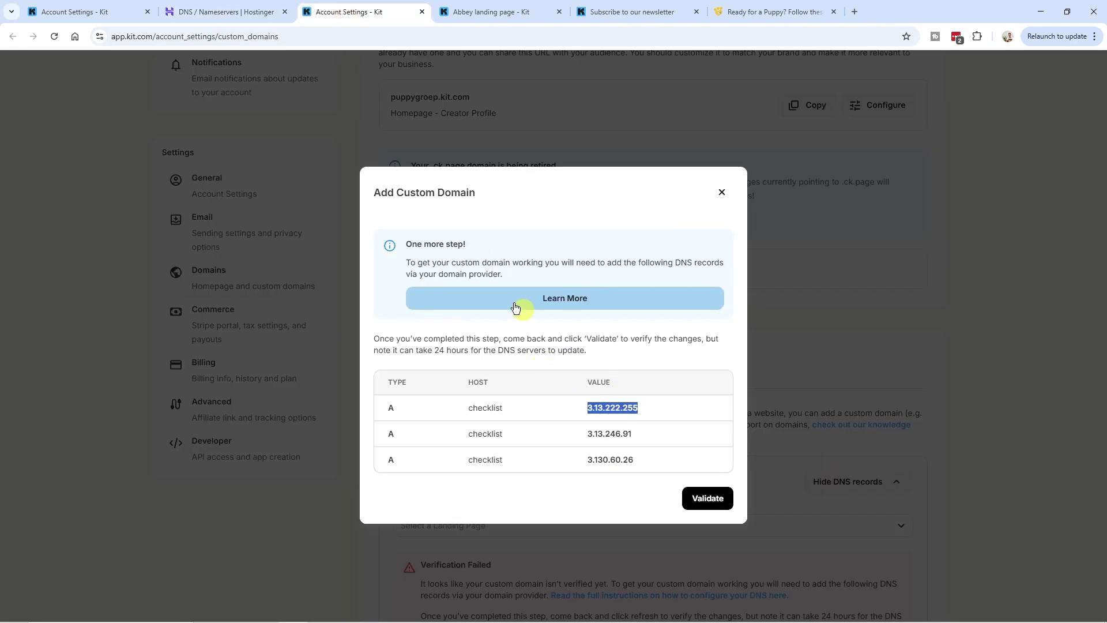
left_click(219, 11)
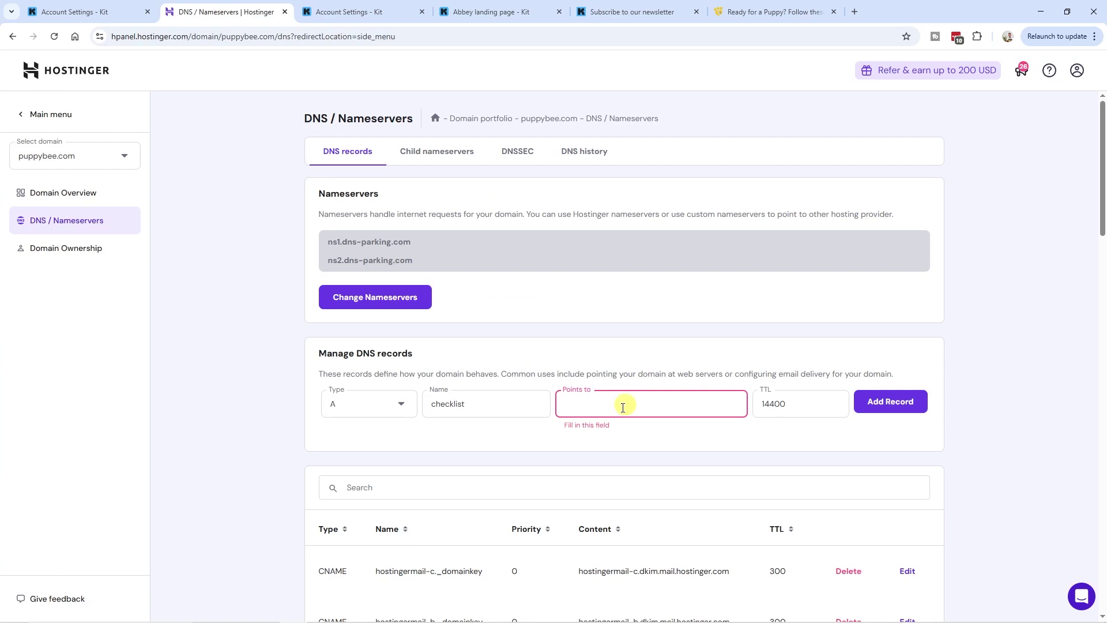
key("ctrl+v")
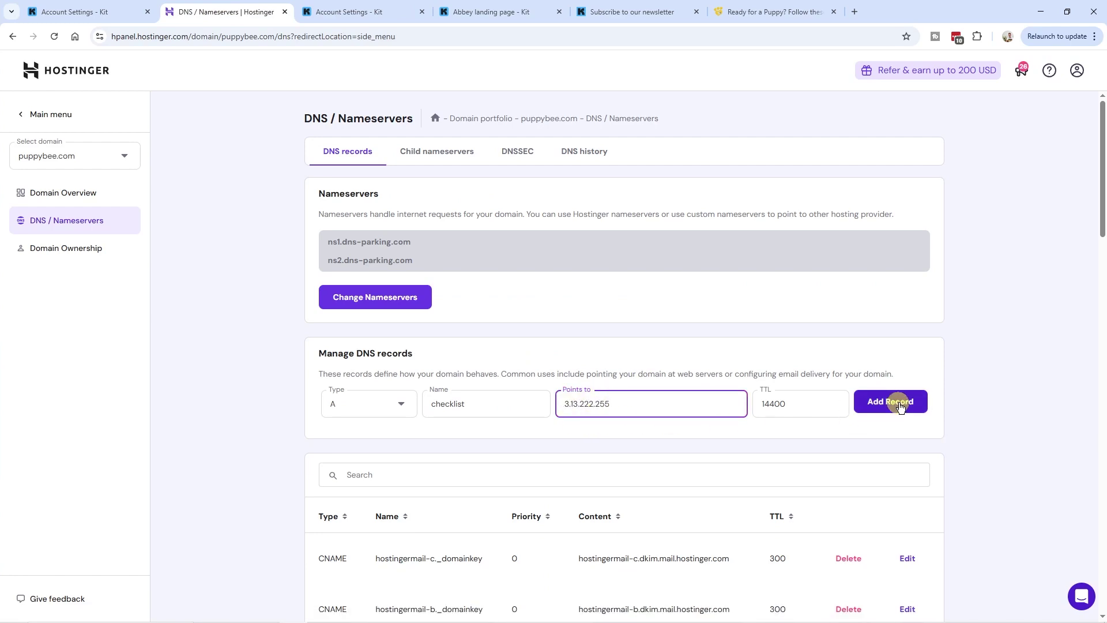
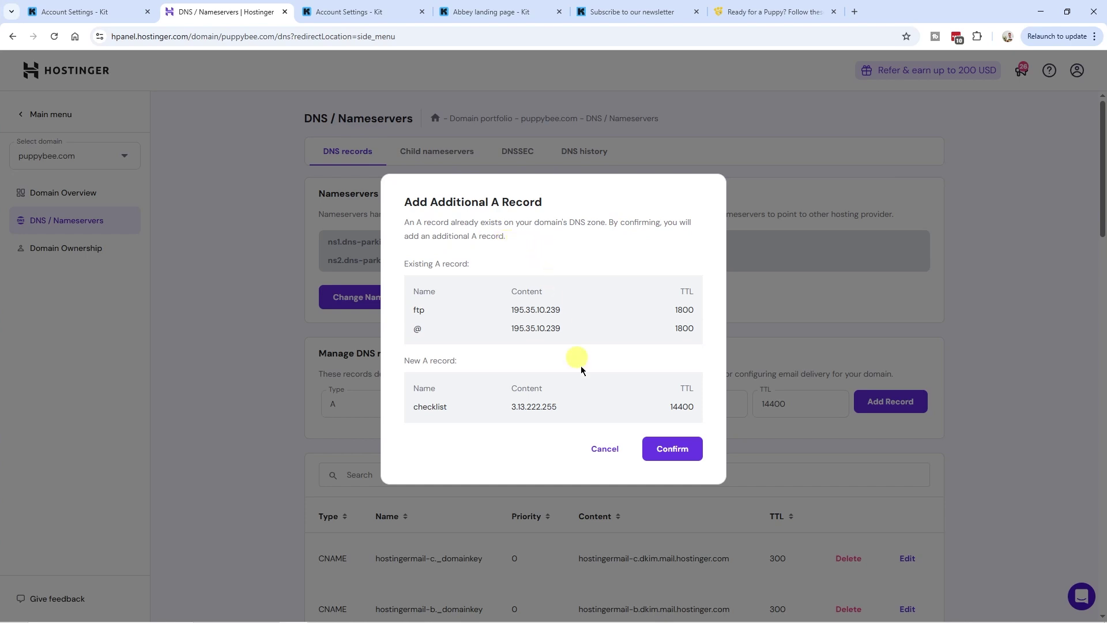
Step: Confirm the checklist A record to 3.13.222.255 and add a second checklist record pointing to 3.13.246.91
left_click(675, 454)
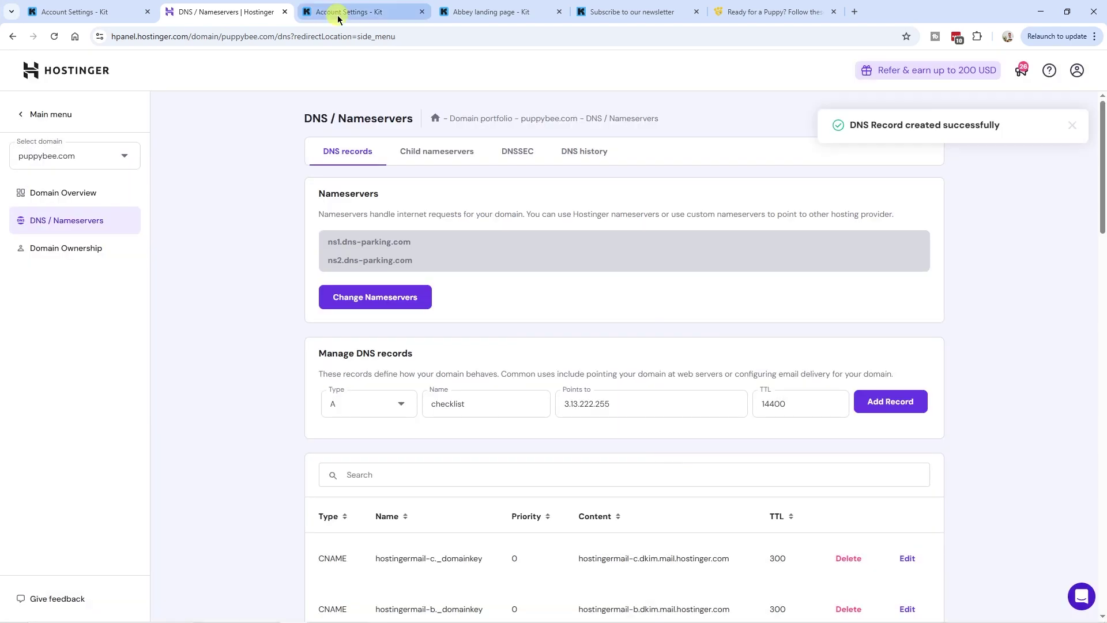
left_click(337, 13)
double_click(497, 434)
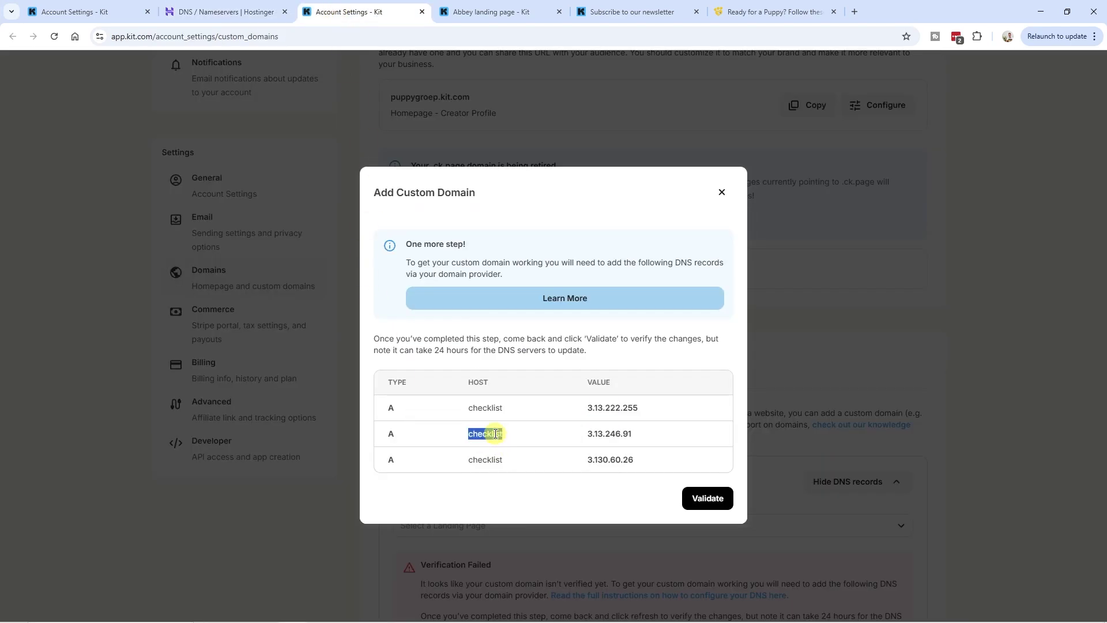
left_click(248, 12)
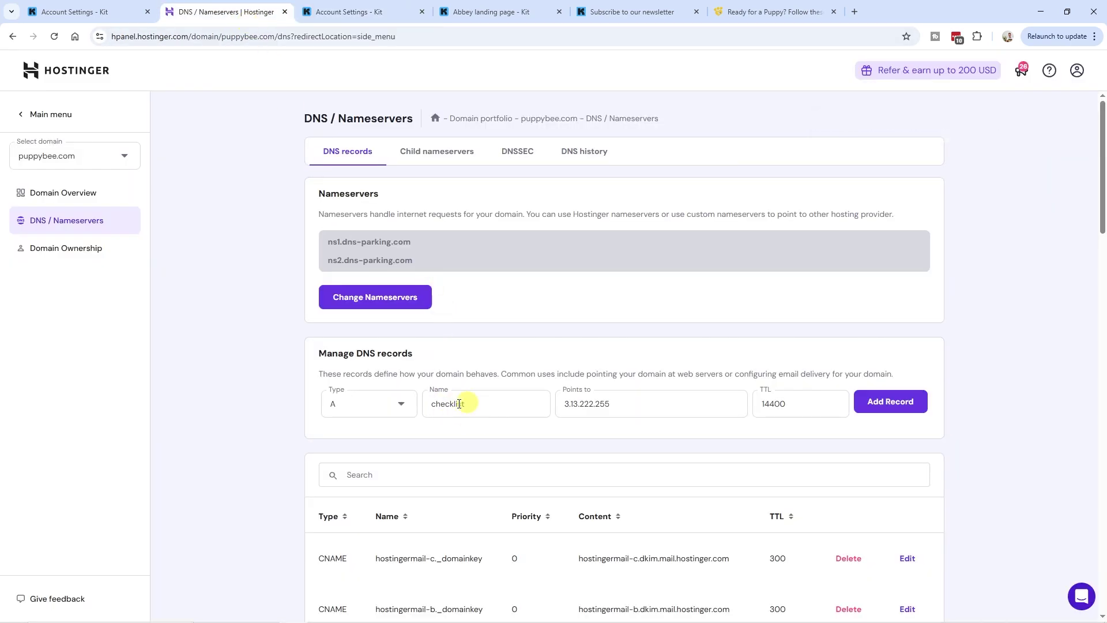
left_click(335, 22)
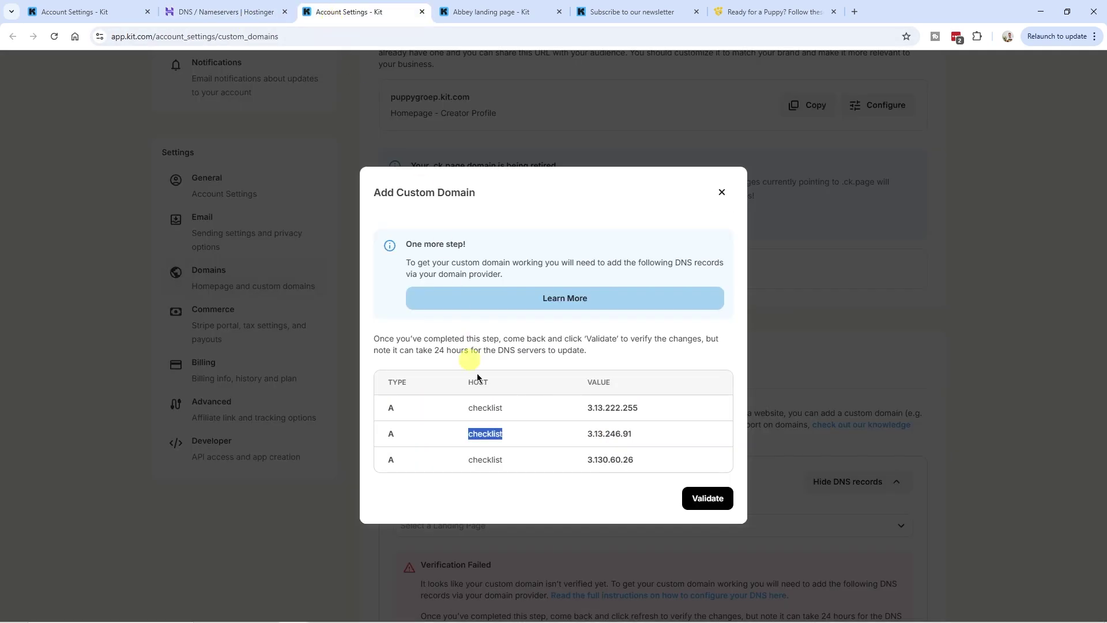
double_click(620, 434)
key("ctrl+c")
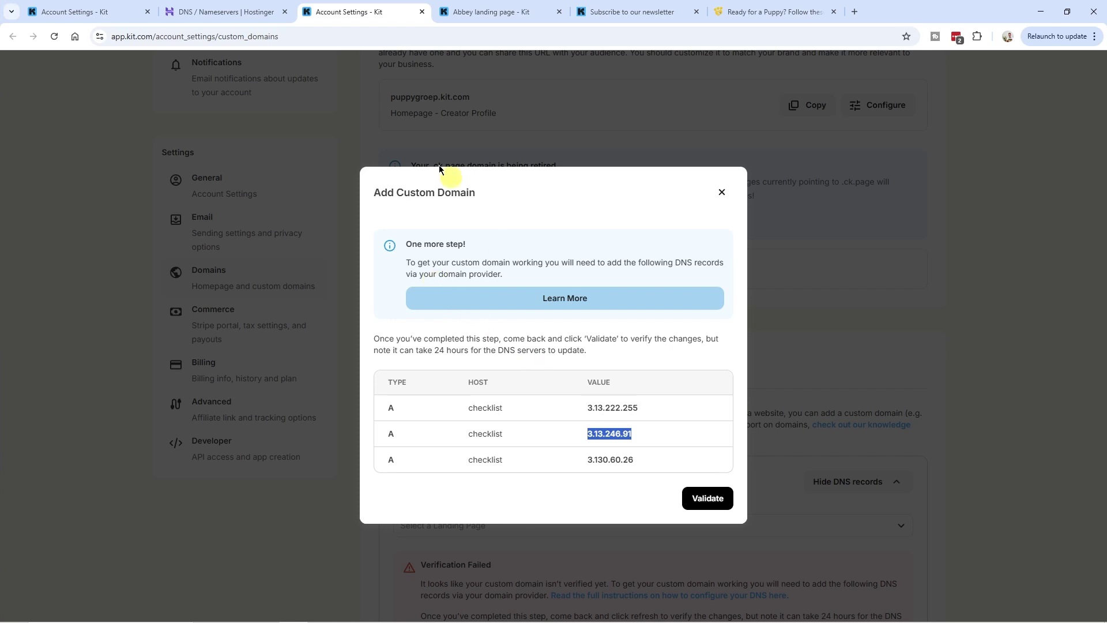
left_click(230, 11)
triple_click(616, 403)
key("ctrl+v")
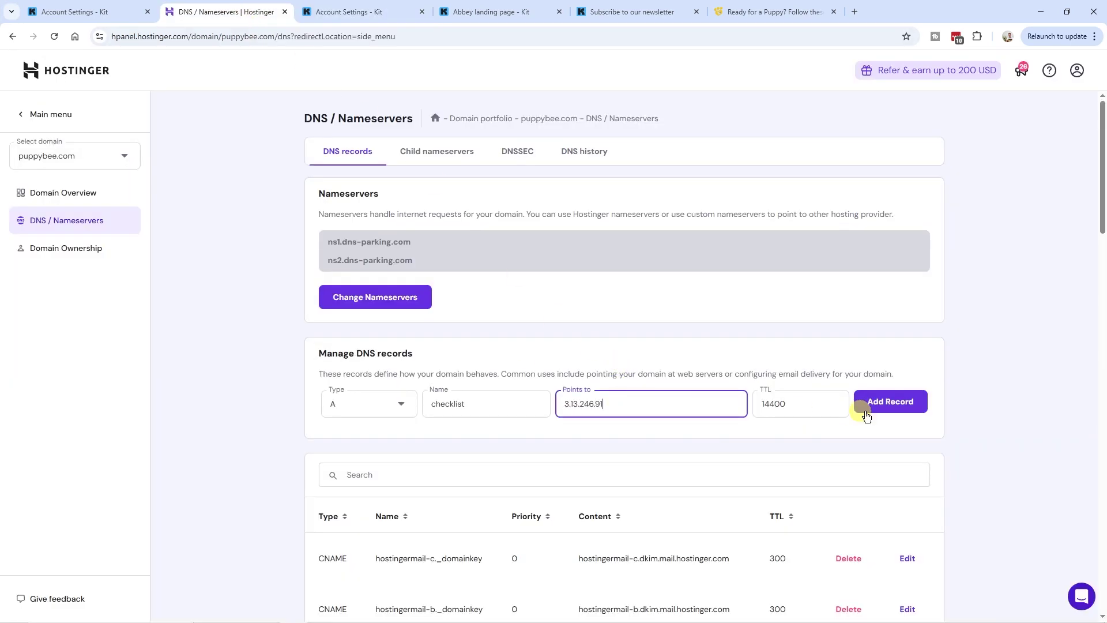
left_click(895, 402)
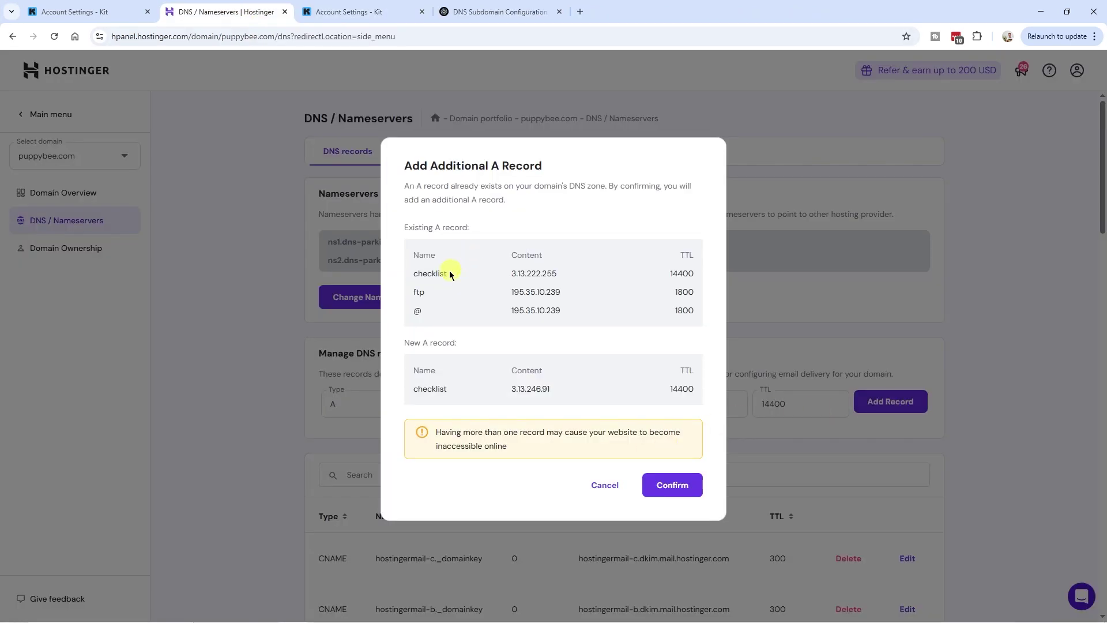
left_click_drag(436, 433, 549, 447)
left_click(535, 448)
left_click(484, 12)
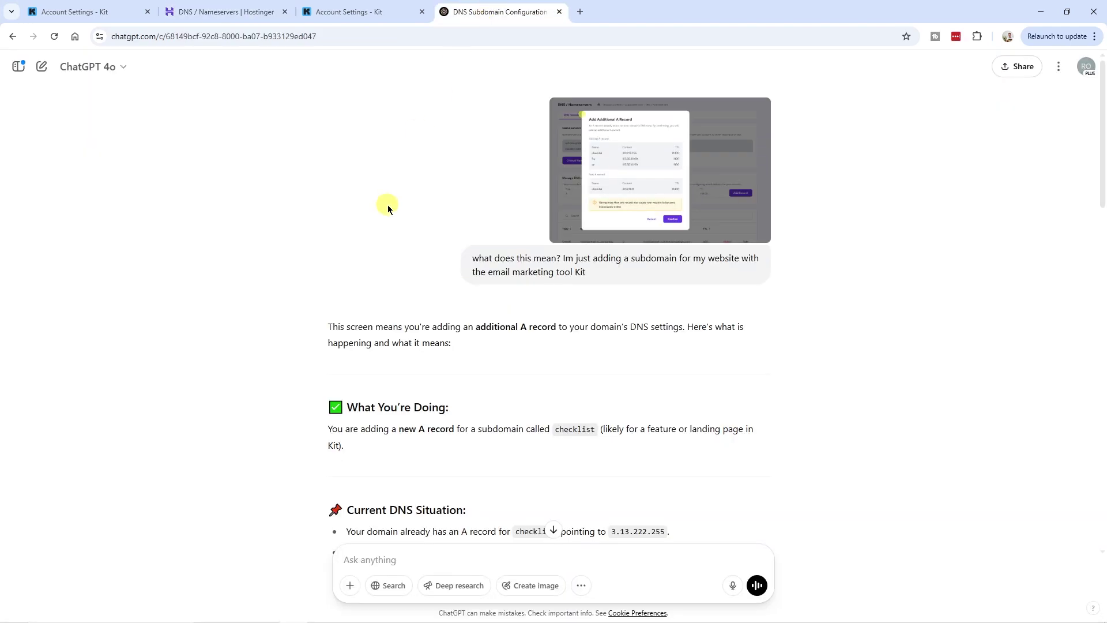
triple_click(640, 274)
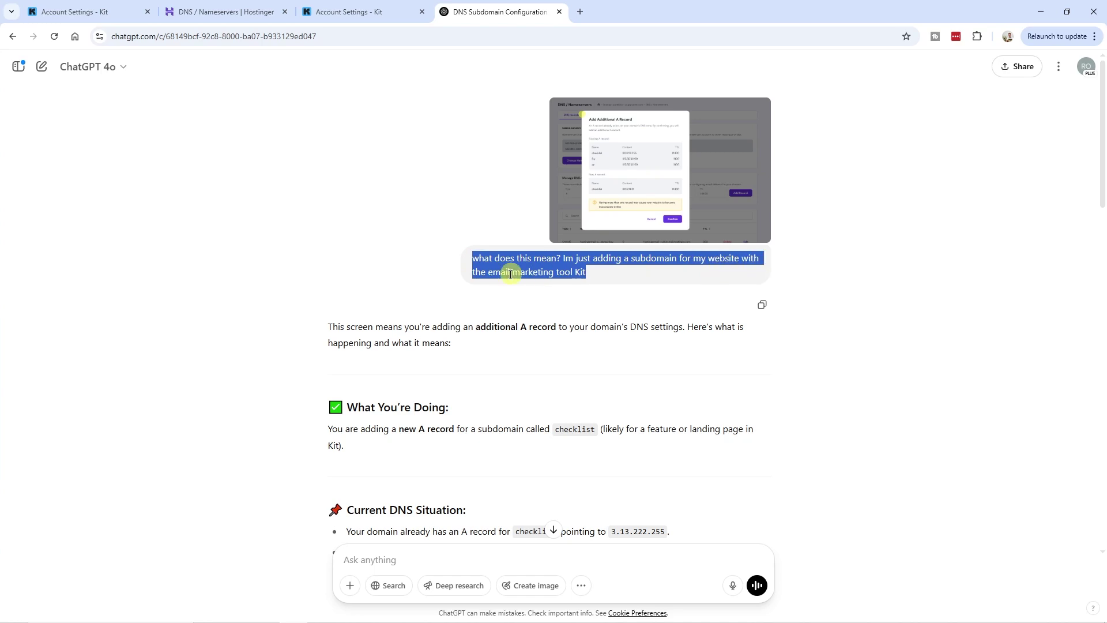
scroll(501, 290, "down", 13)
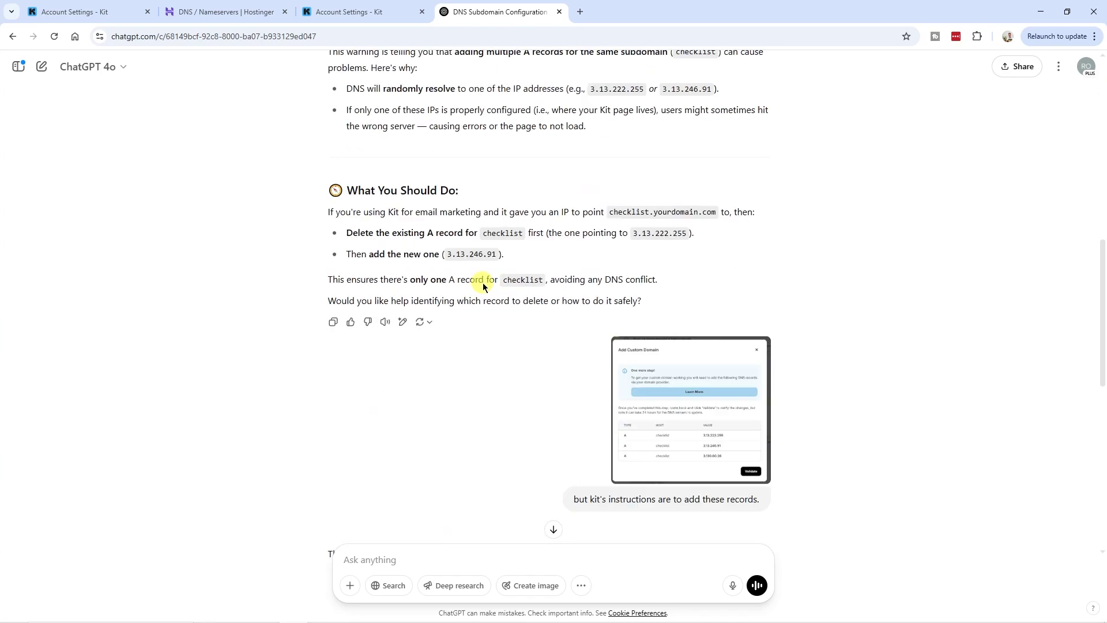
left_click_drag(575, 364, 717, 364)
left_click(744, 365)
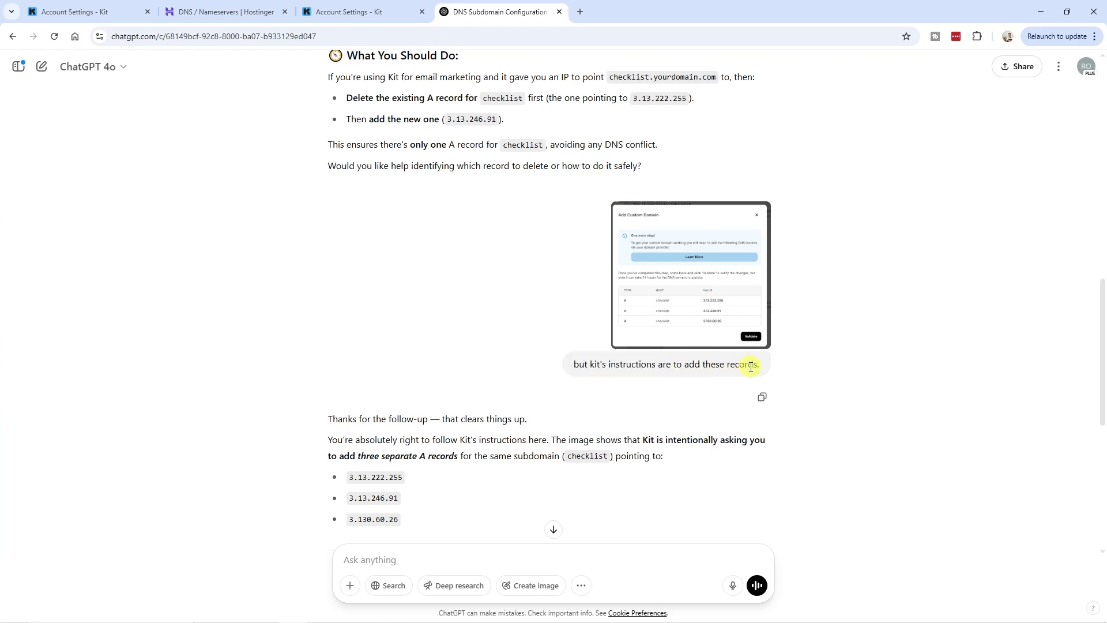
left_click(709, 303)
left_click(758, 321)
scroll(836, 340, "down", 4)
scroll(404, 277, "up", 2)
left_click_drag(328, 267, 605, 280)
left_click(605, 279)
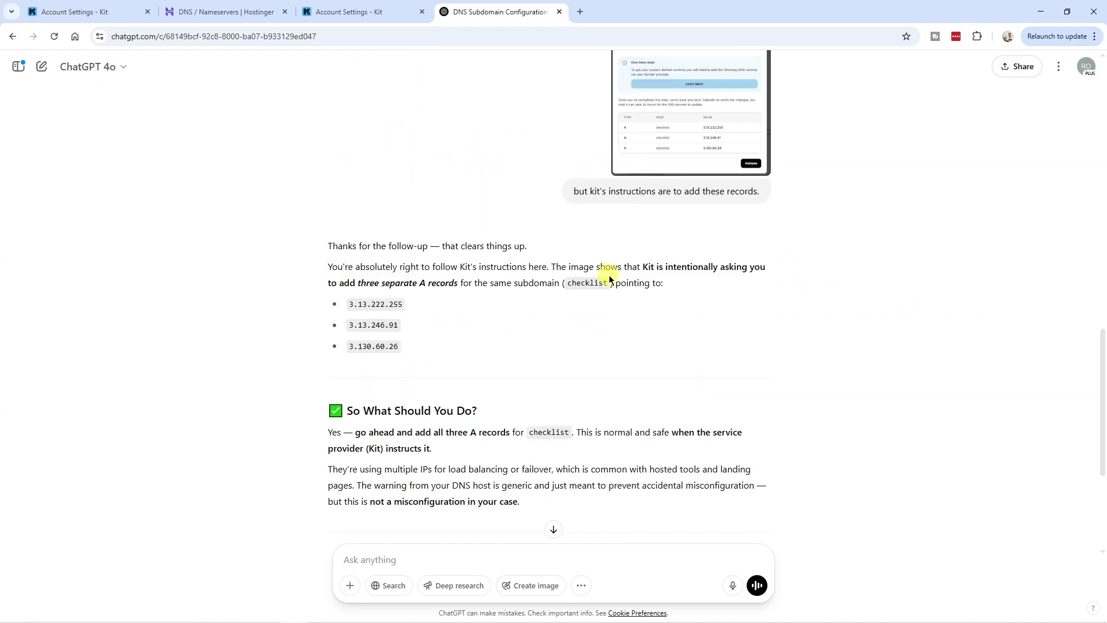
scroll(697, 284, "down", 4)
left_click_drag(328, 202, 438, 218)
left_click(479, 201)
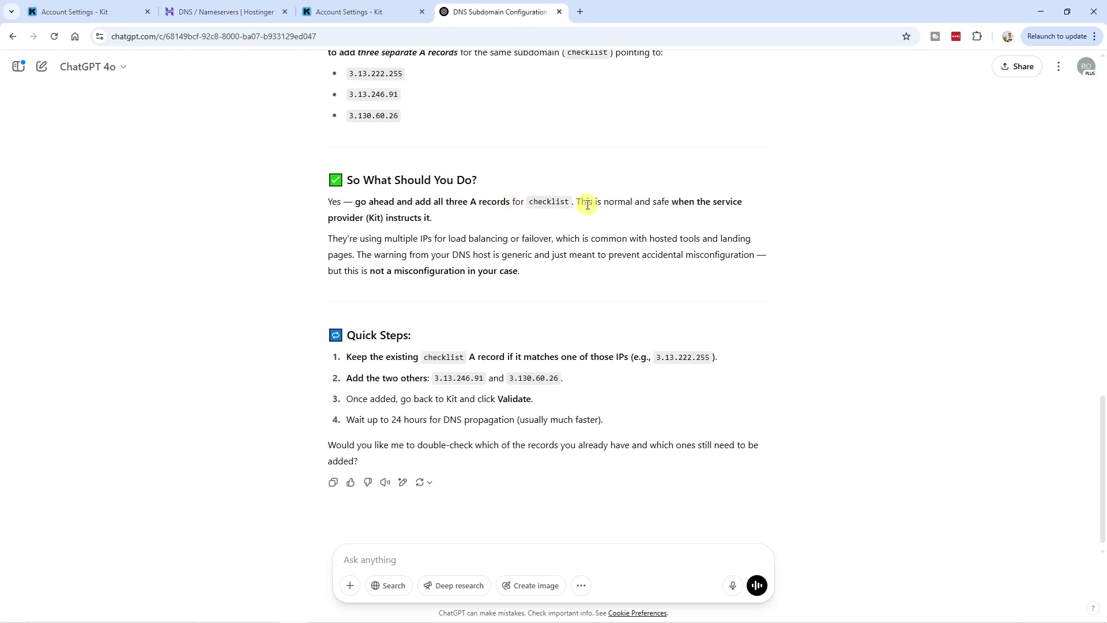
left_click_drag(581, 203, 754, 214)
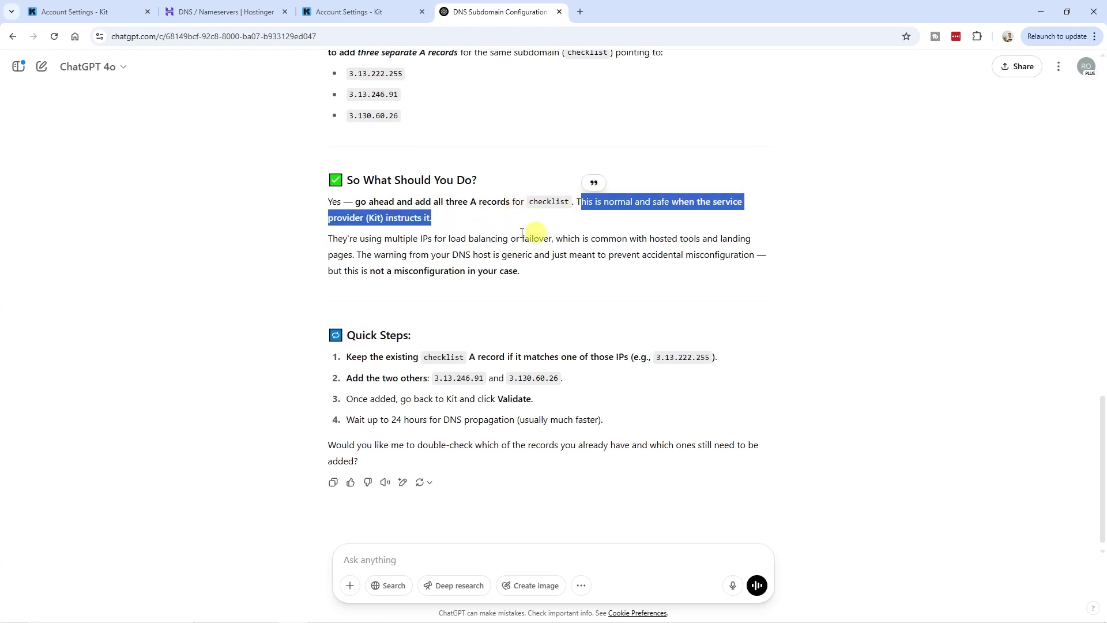
left_click(576, 235)
left_click_drag(328, 238, 548, 239)
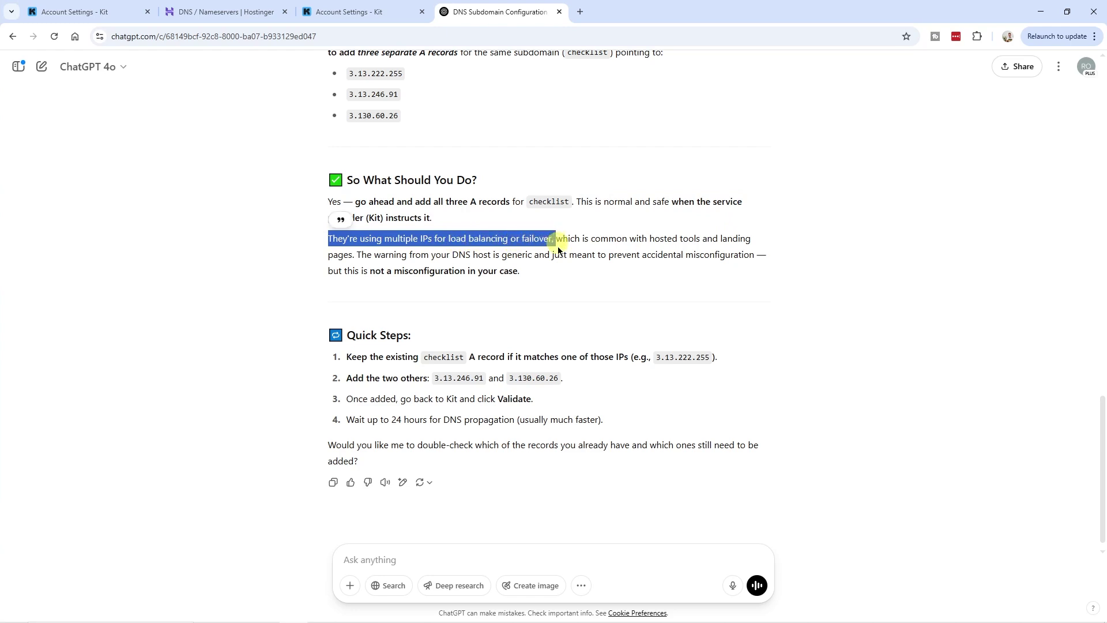
left_click(549, 238)
left_click_drag(554, 239, 749, 246)
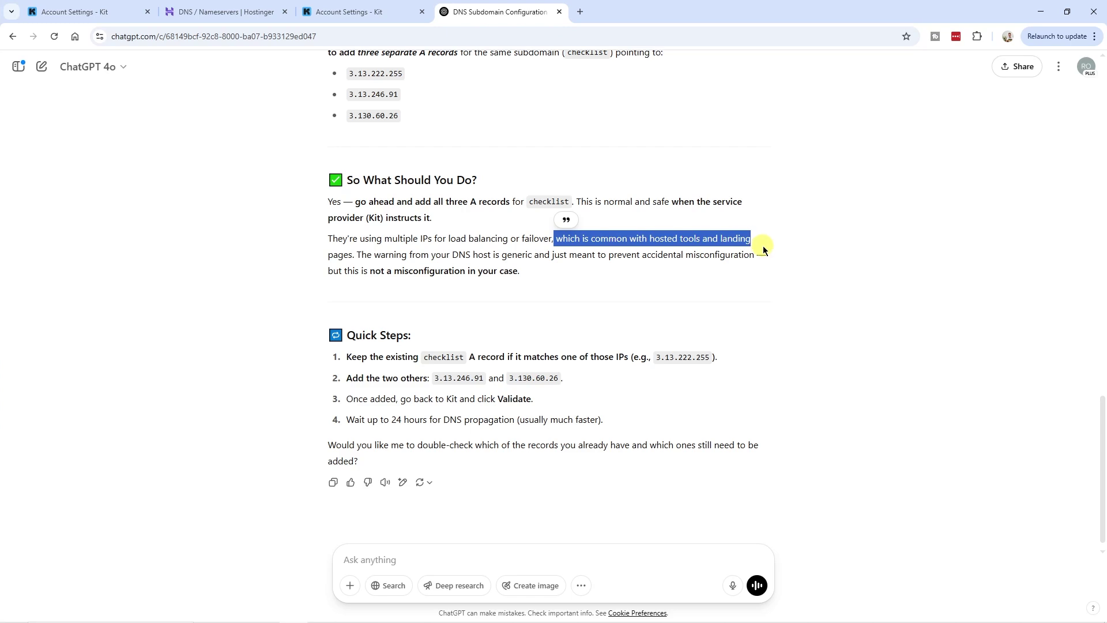
left_click(361, 257)
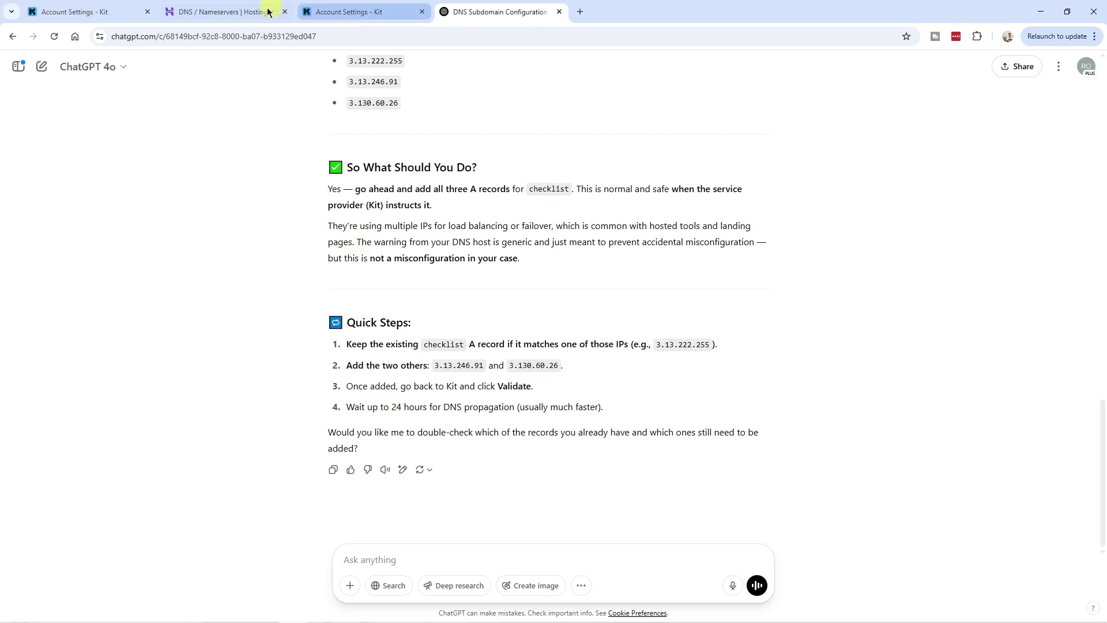
left_click(233, 12)
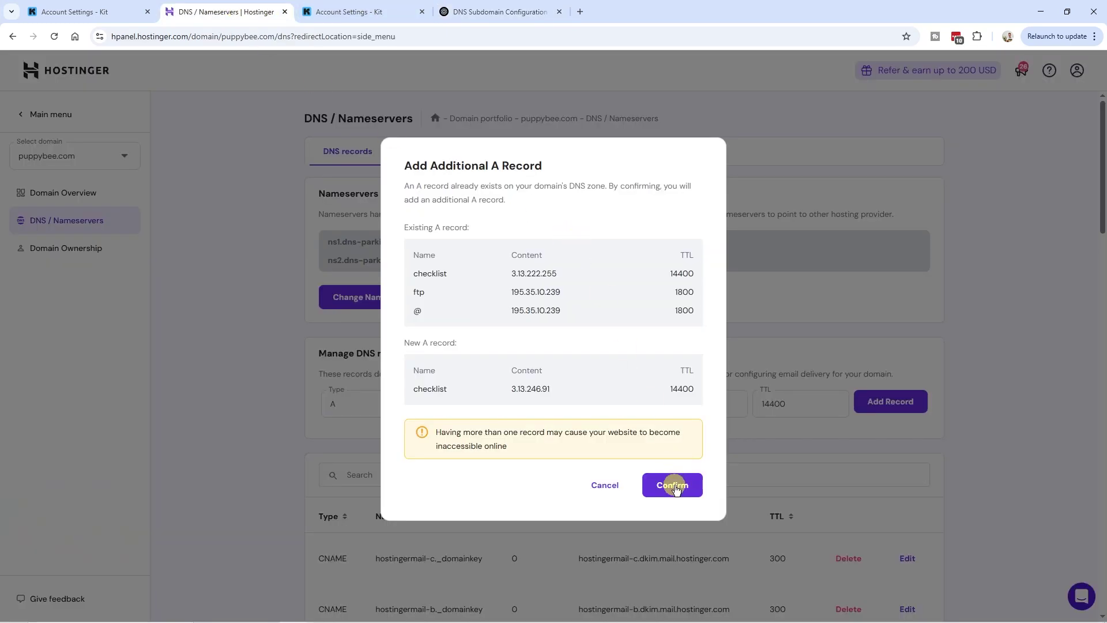
Step: Confirm the 3.13.246.91 record, then add and confirm a third checklist A record to 3.130.60.26
left_click(675, 484)
left_click(324, 6)
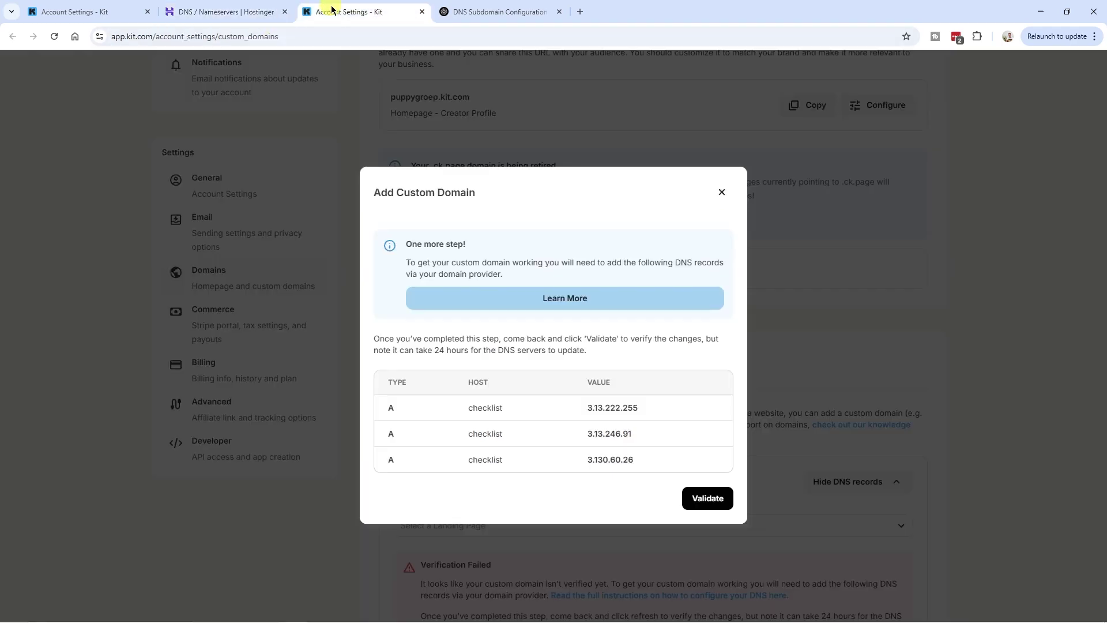
left_click_drag(587, 460, 633, 460)
key("ctrl+c")
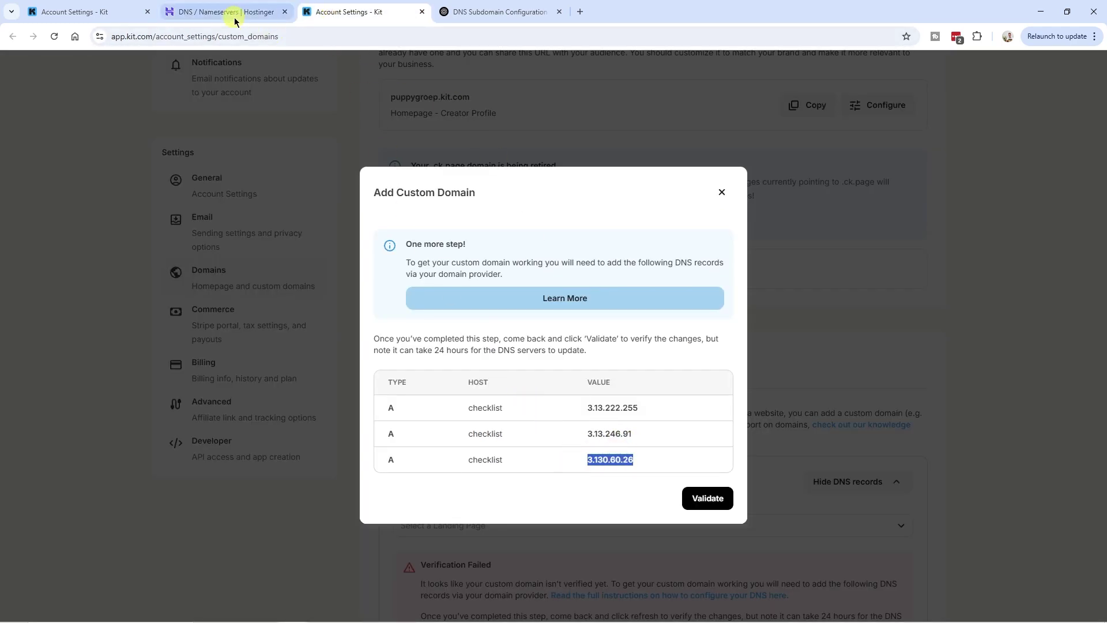
left_click(225, 12)
key("ctrl+v")
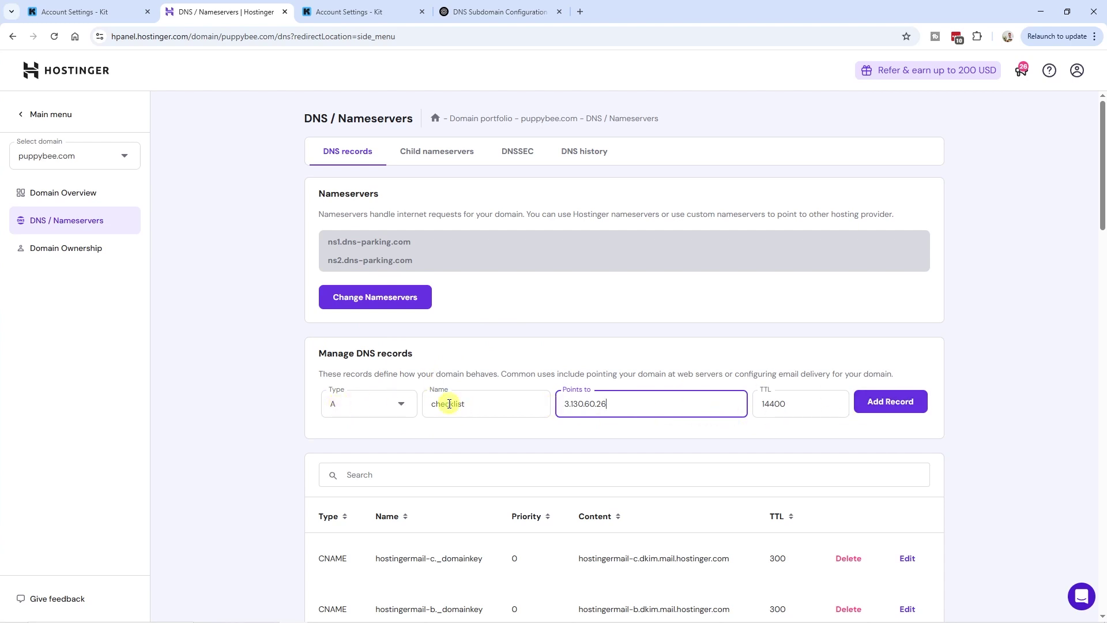
double_click(637, 407)
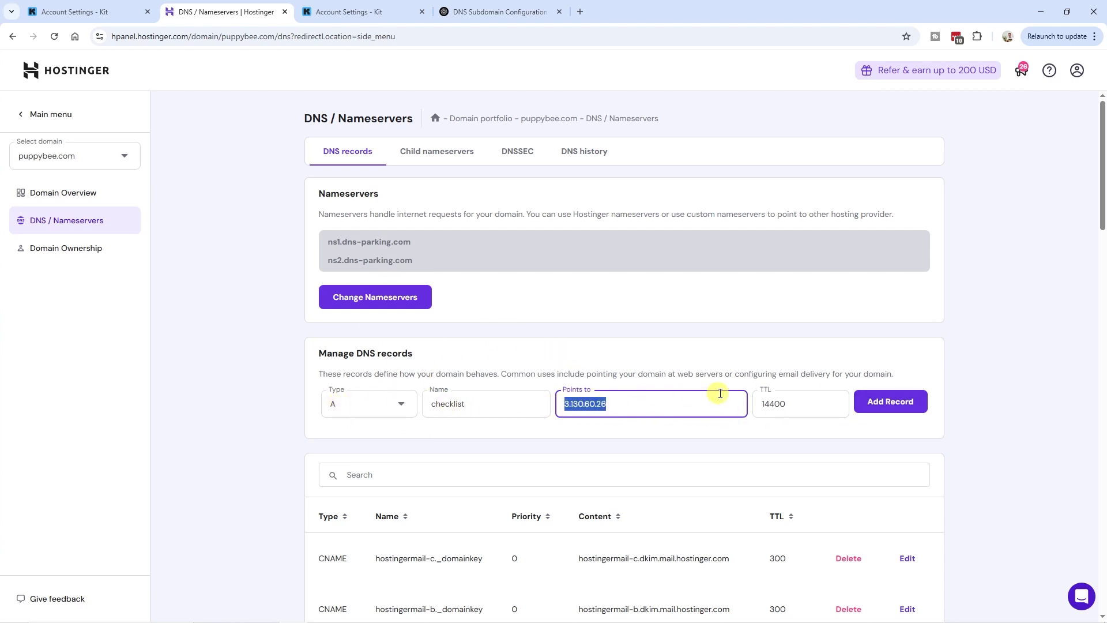
left_click(654, 403)
left_click(900, 405)
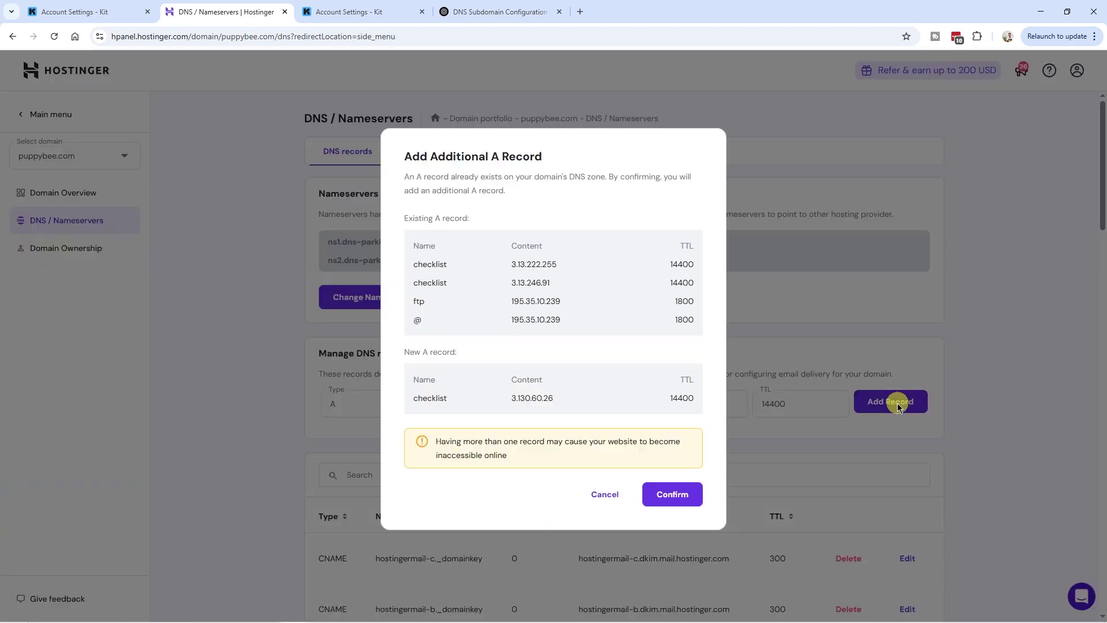
left_click(683, 496)
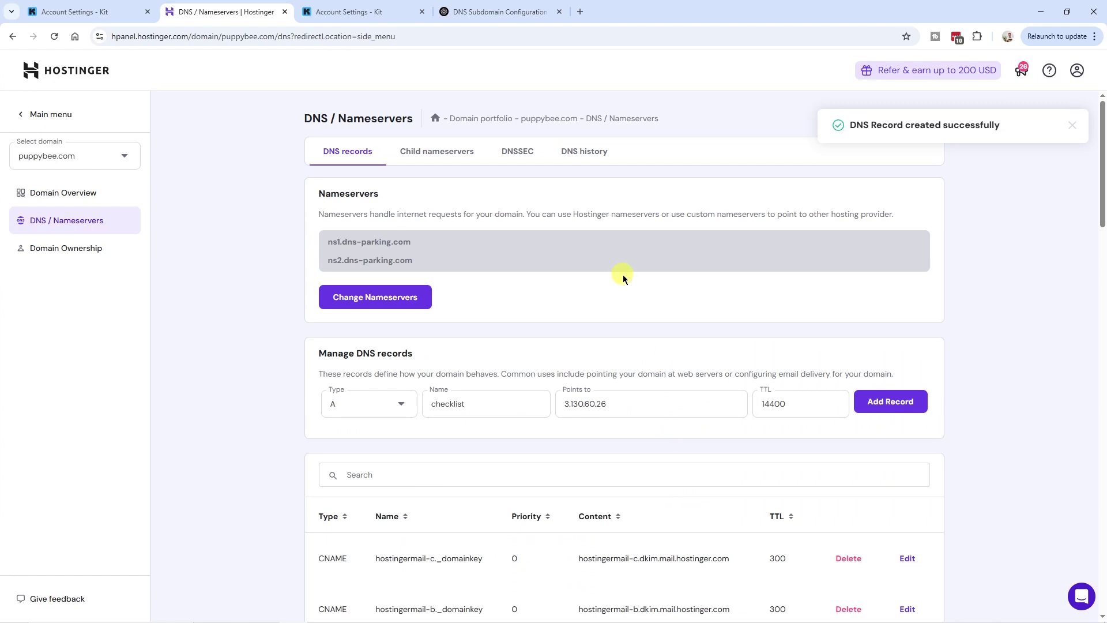
left_click(355, 17)
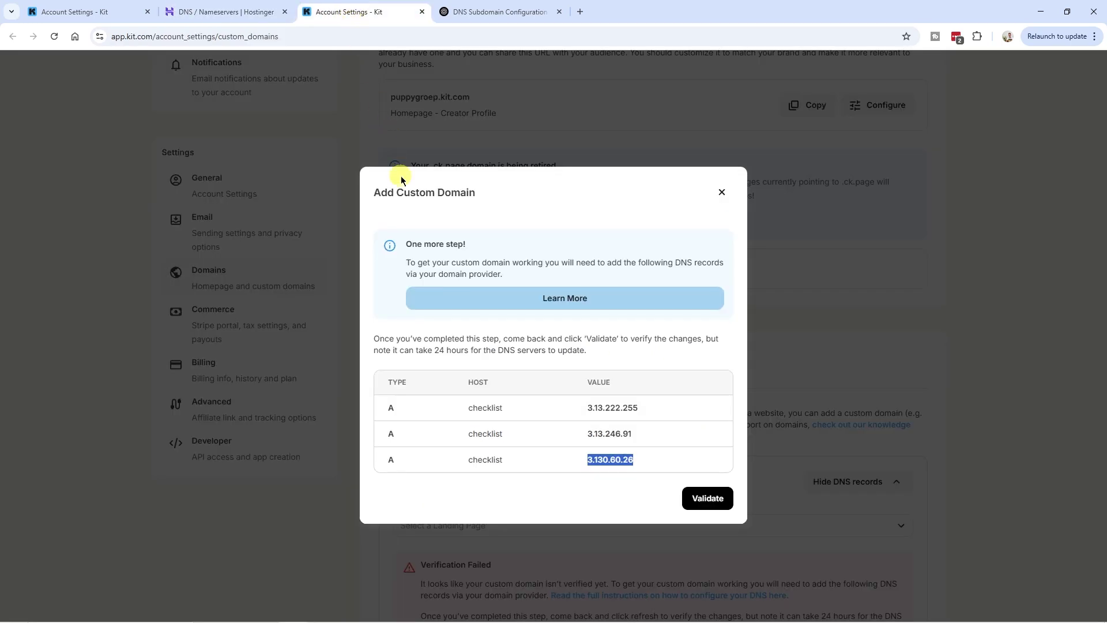
Step: Validate checklist.puppybee.com in Kit and review the failure message and required DNS records table
left_click(711, 502)
left_click(493, 483)
left_click_drag(410, 495, 480, 506)
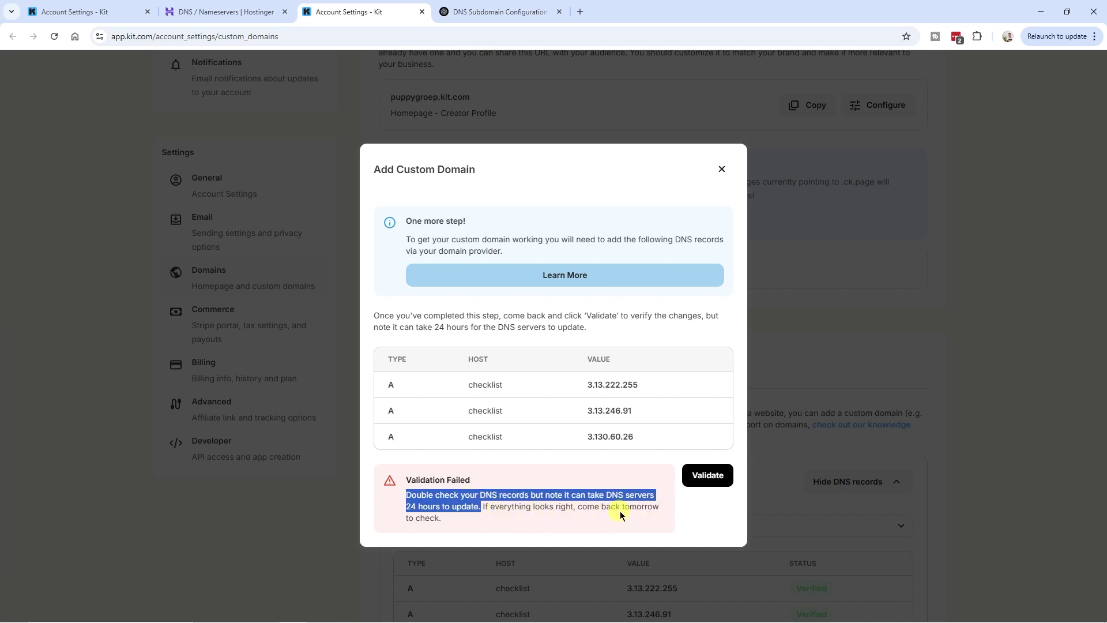
left_click_drag(640, 437, 376, 371)
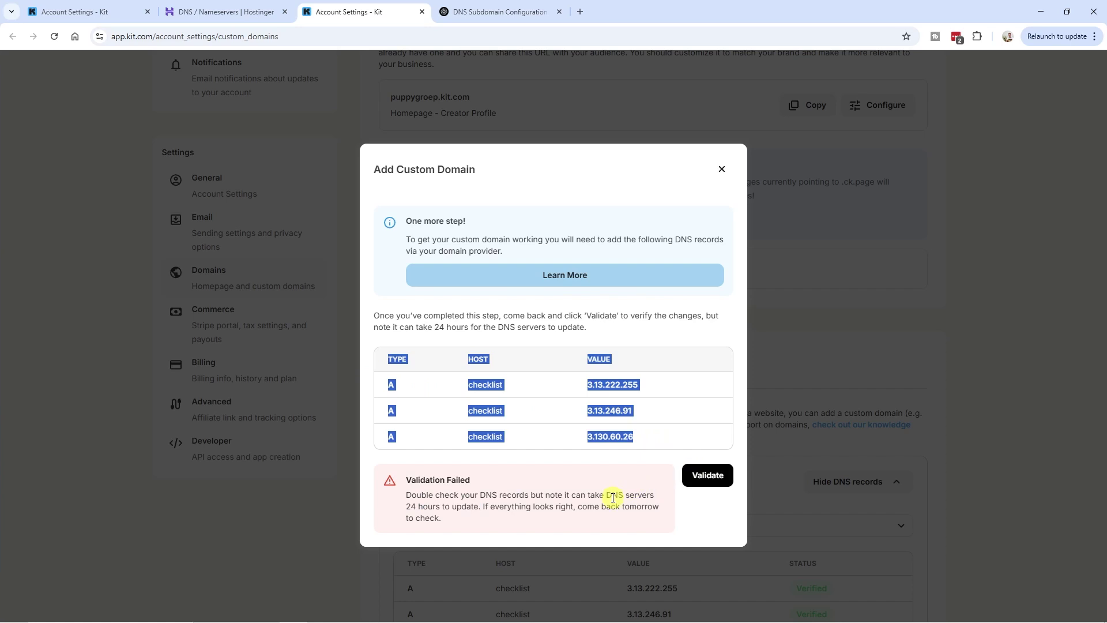
Step: Re-run the DNS check and confirm all three A records show as Verified
left_click(706, 475)
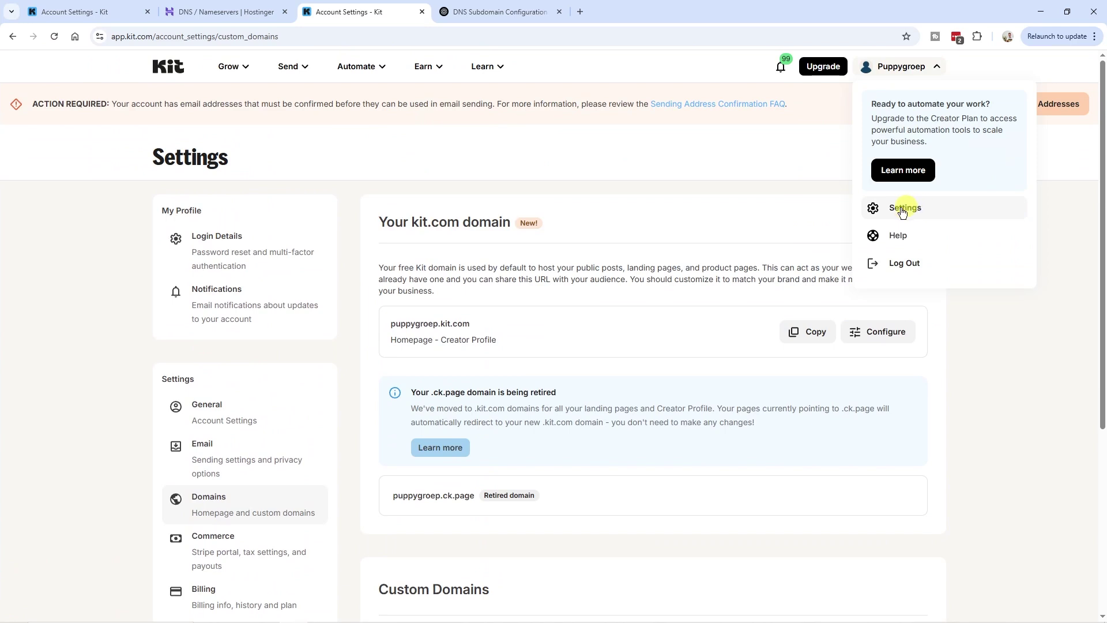
scroll(235, 309, "down", 5)
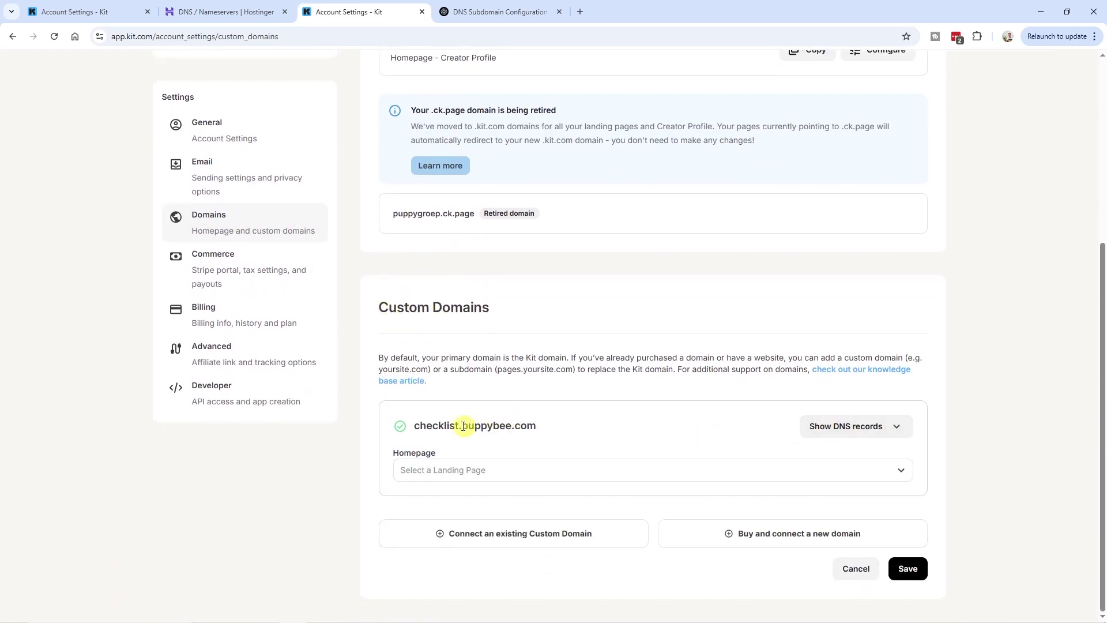
left_click(903, 431)
scroll(761, 481, "down", 2)
left_click_drag(801, 418, 842, 474)
left_click(853, 476)
scroll(836, 512, "up", 7)
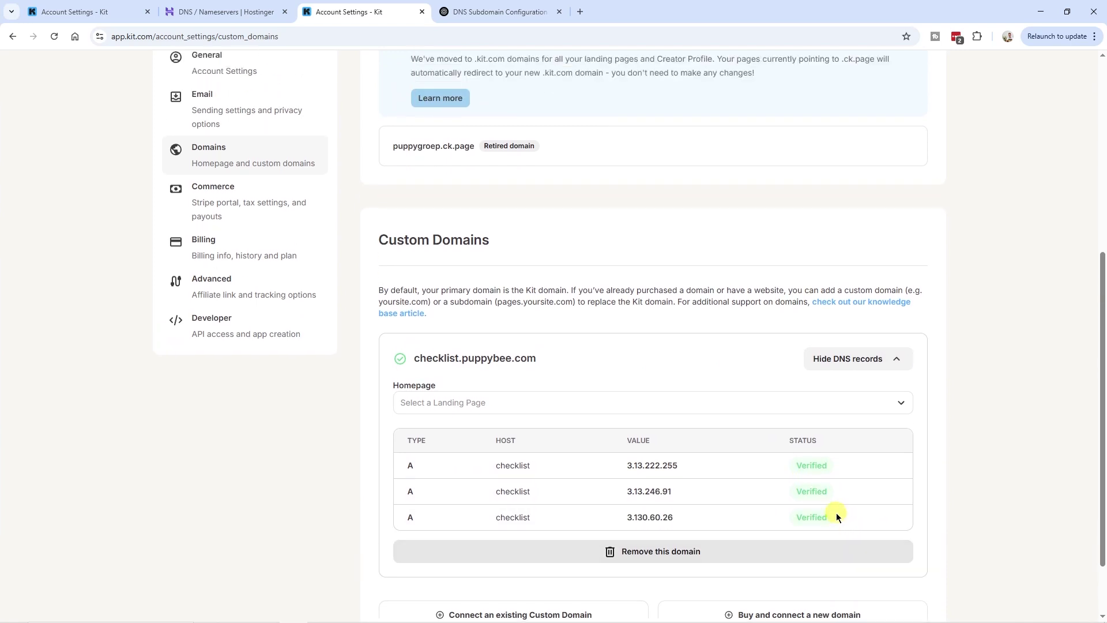
left_click(237, 68)
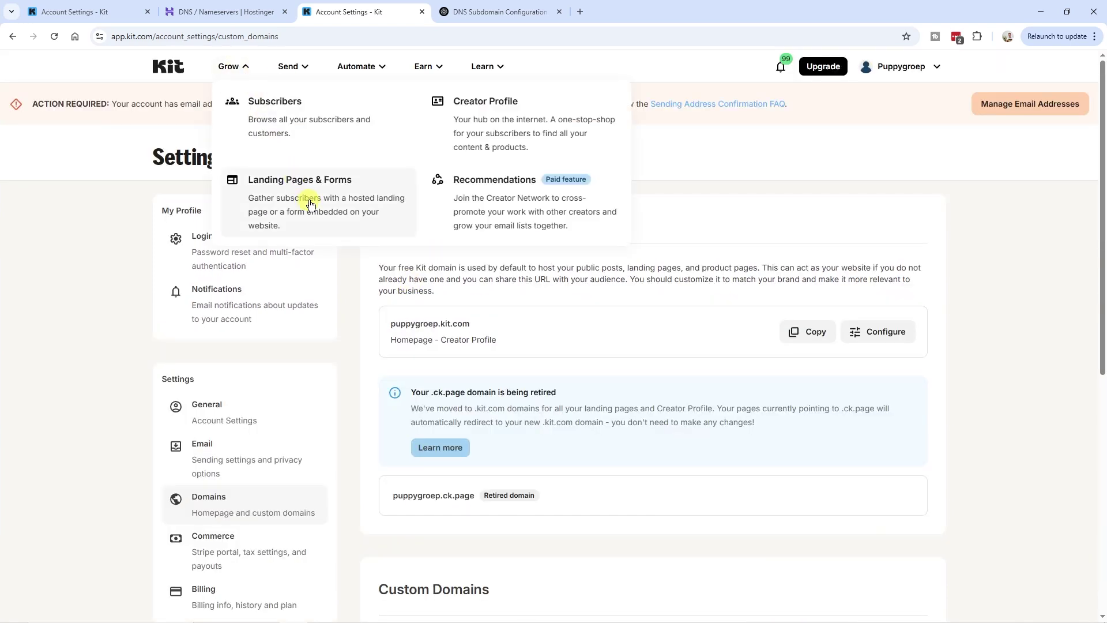
Step: Give the Abbey landing page the domain checklist.puppybee.com with path test1, and save the settings
left_click(358, 201)
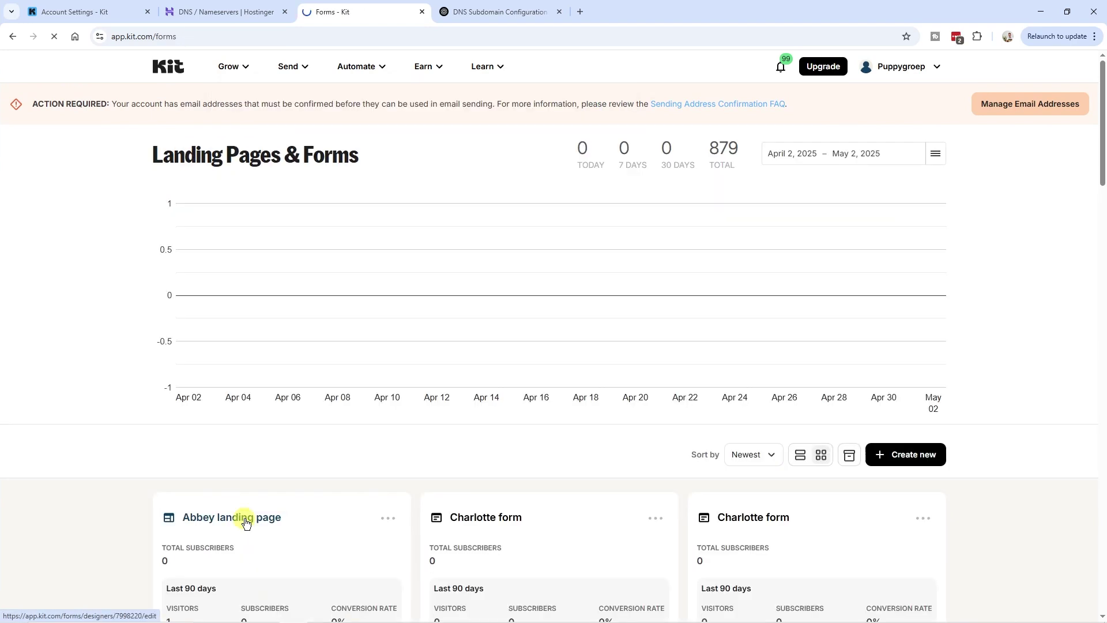
left_click(243, 518)
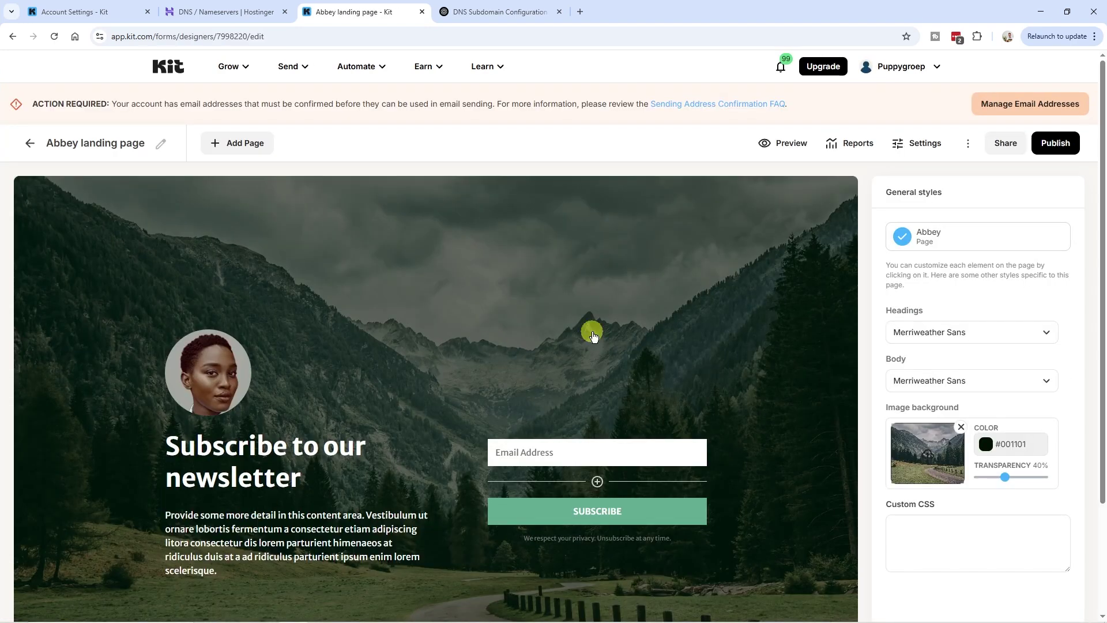
left_click(939, 149)
left_click(403, 324)
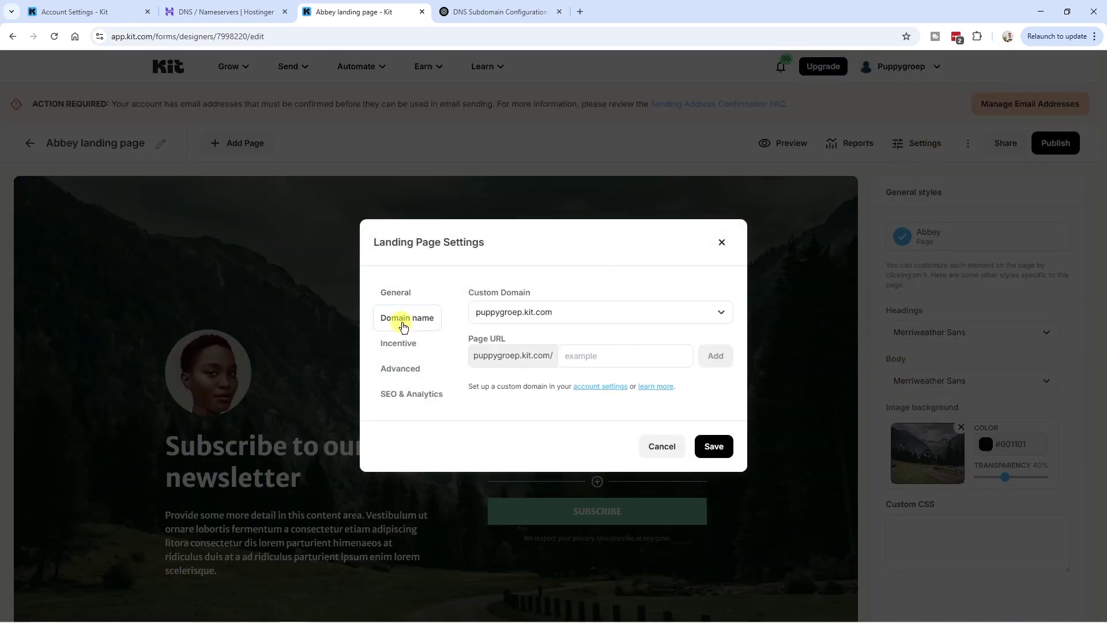
left_click(596, 321)
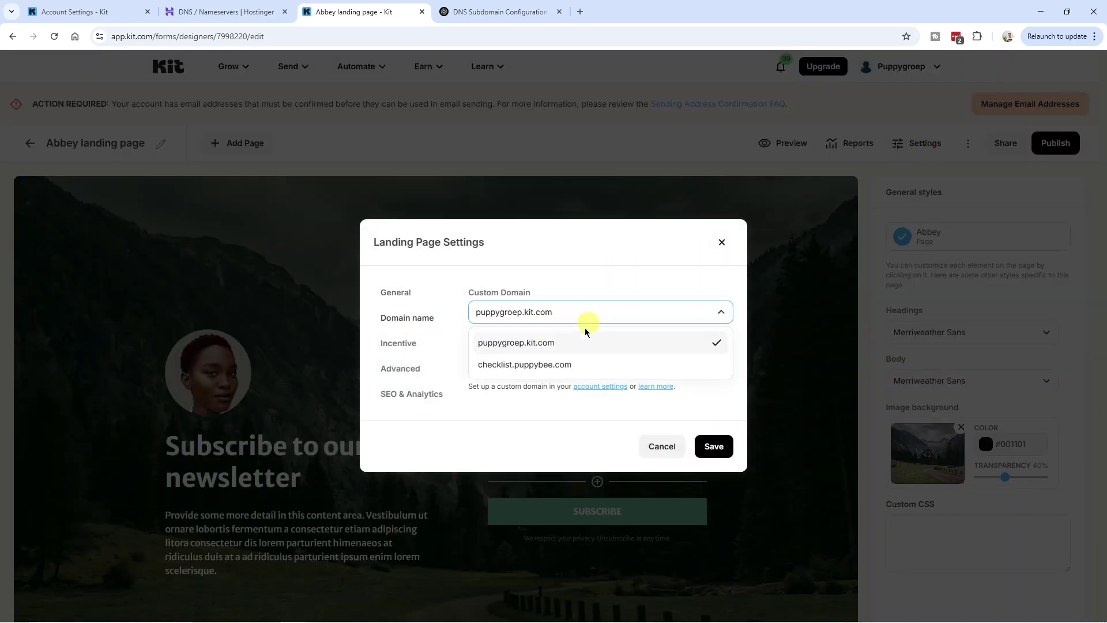
left_click(563, 372)
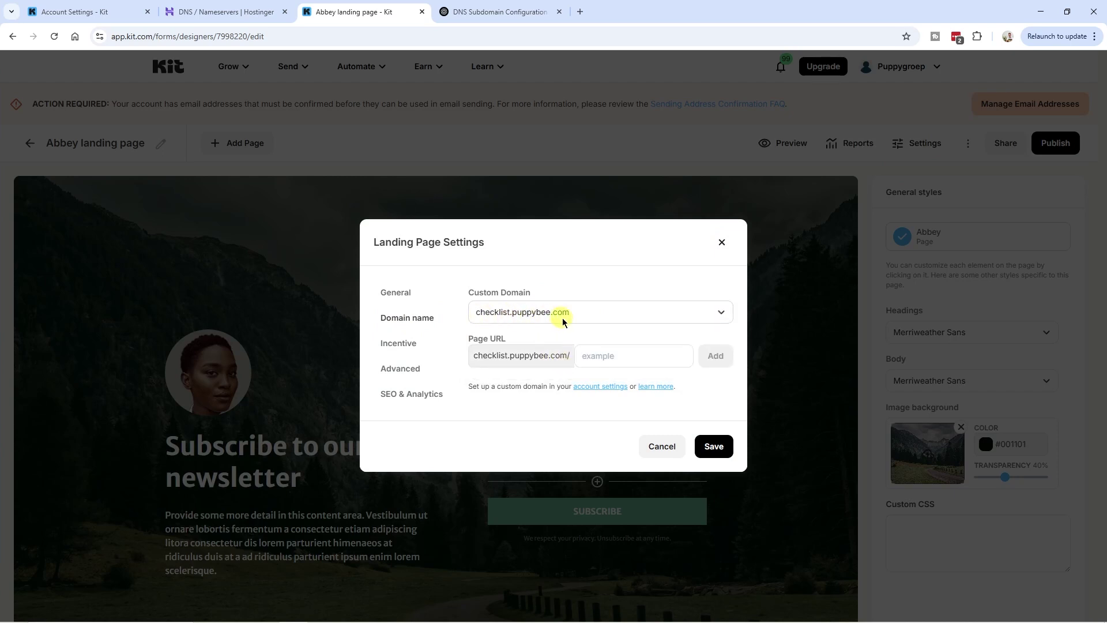
type("test1")
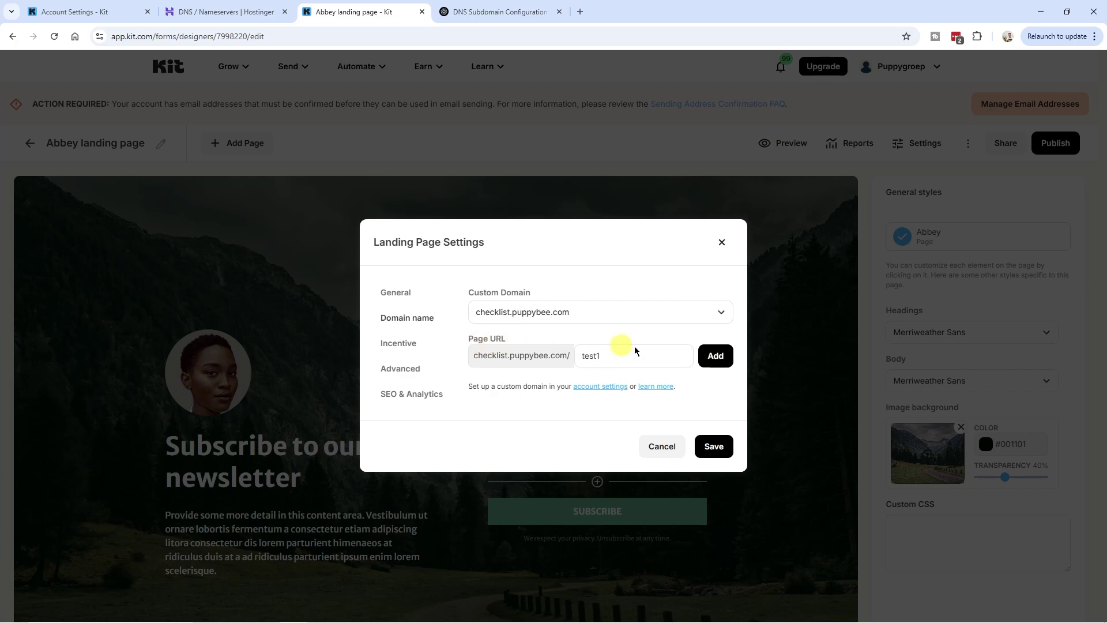
left_click(722, 363)
left_click(715, 471)
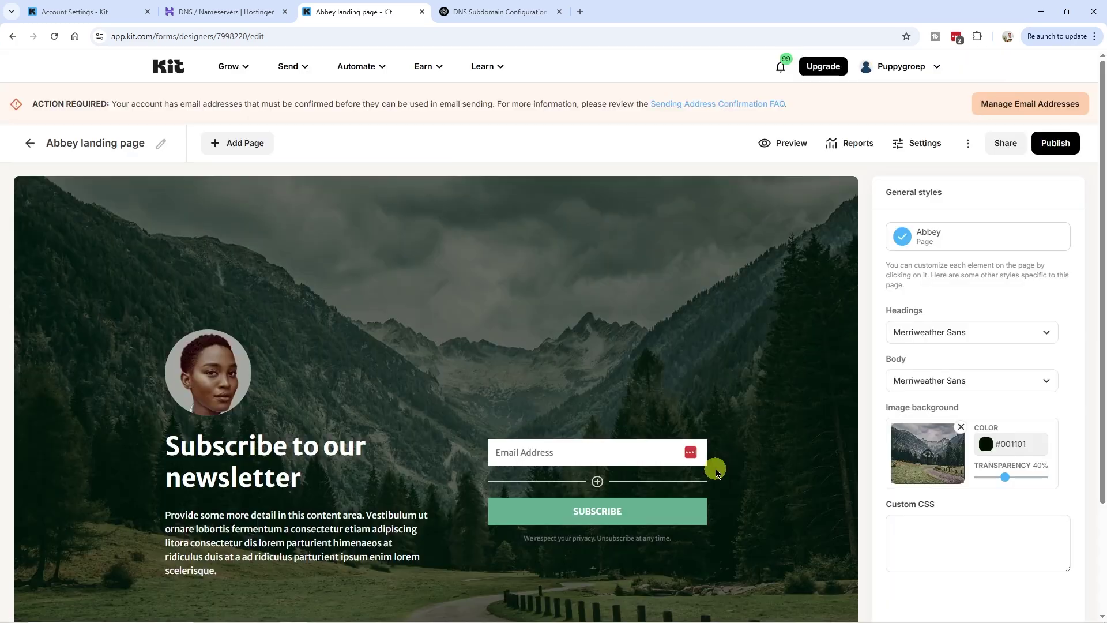
Step: Publish the Abbey landing page and load checklist.puppybee.com/test1 in a separate tab
left_click(1054, 154)
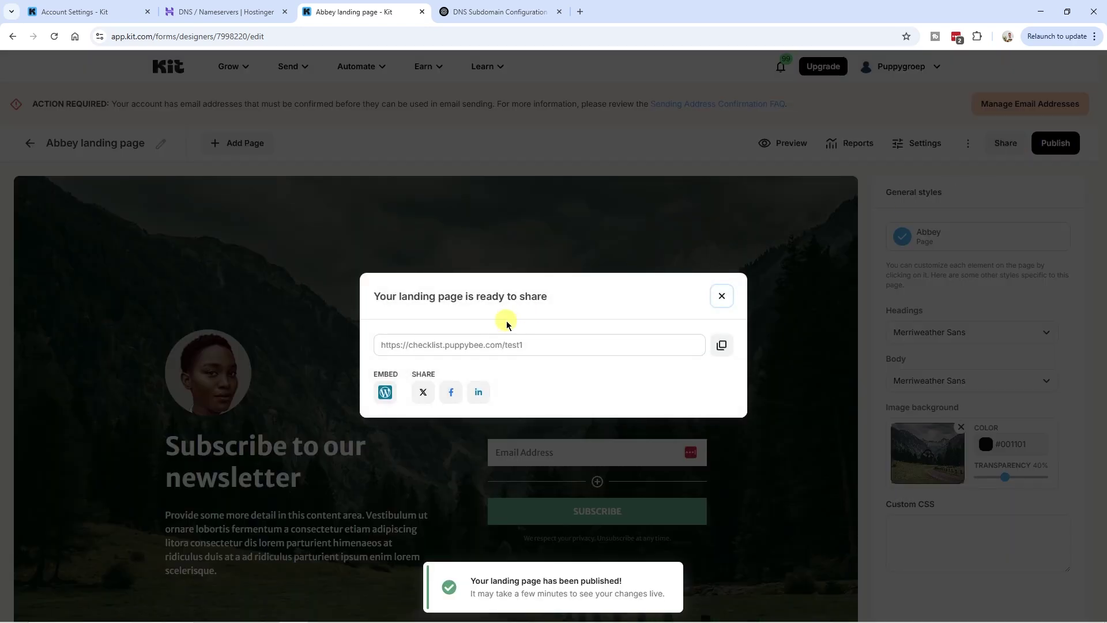
left_click(507, 344)
left_click_drag(497, 344, 512, 18)
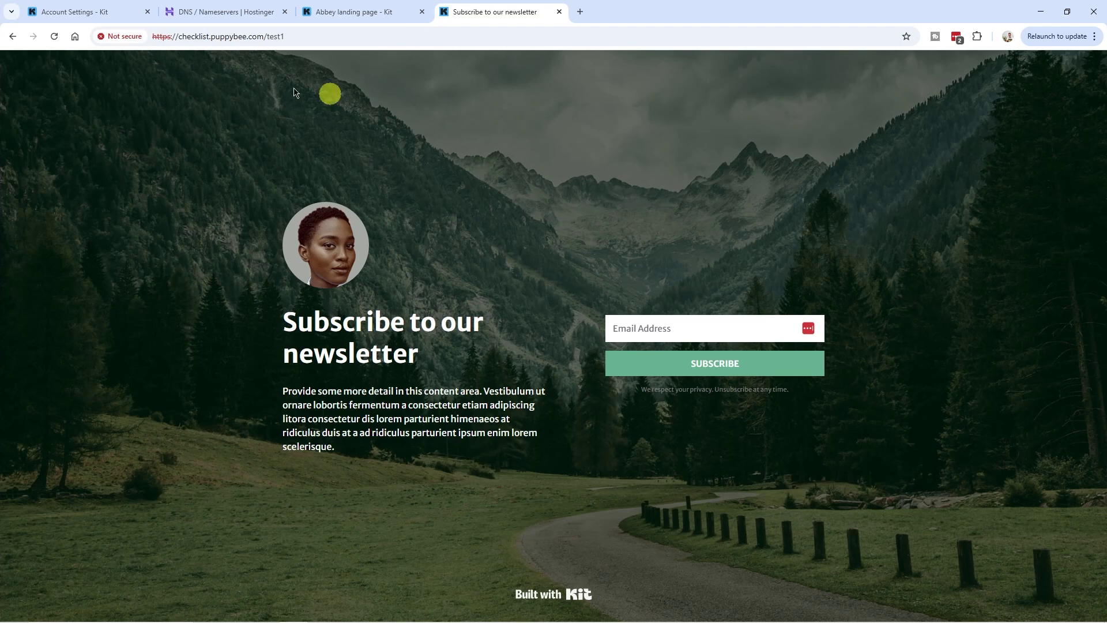
left_click(179, 45)
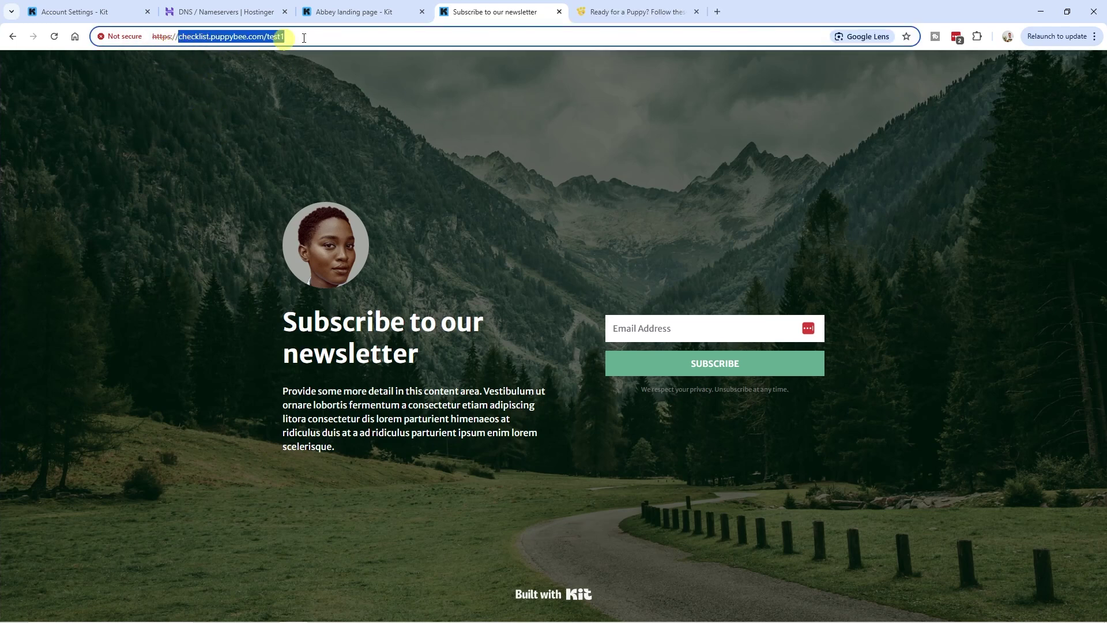
Step: Compare the live page with the puppybee.com homepage, then return to the newsletter page
left_click(606, 12)
key("Left")
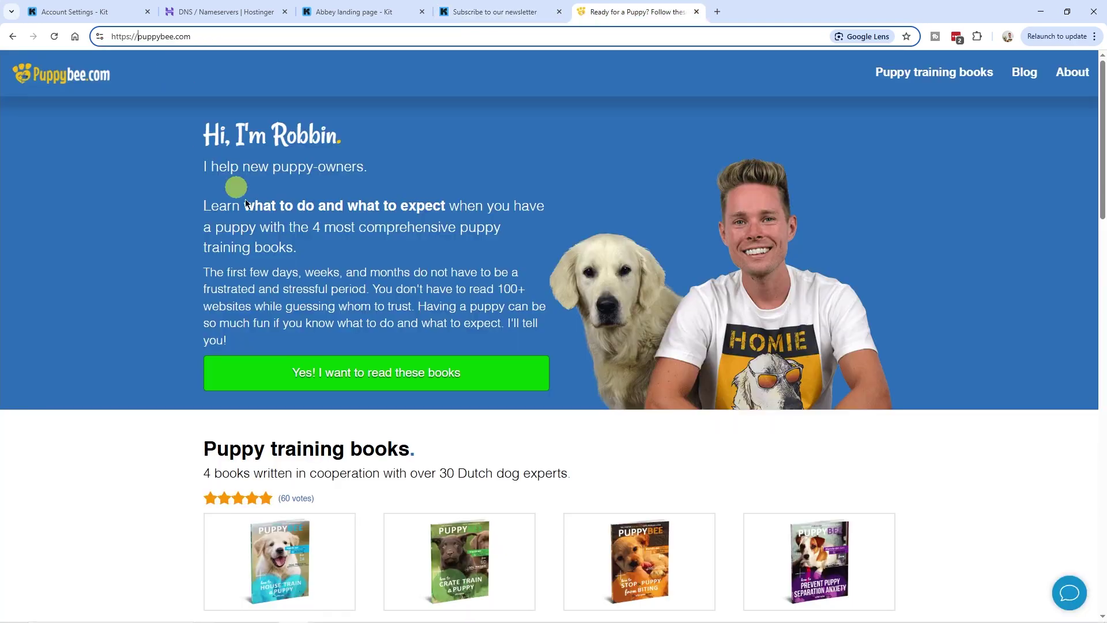
left_click(496, 13)
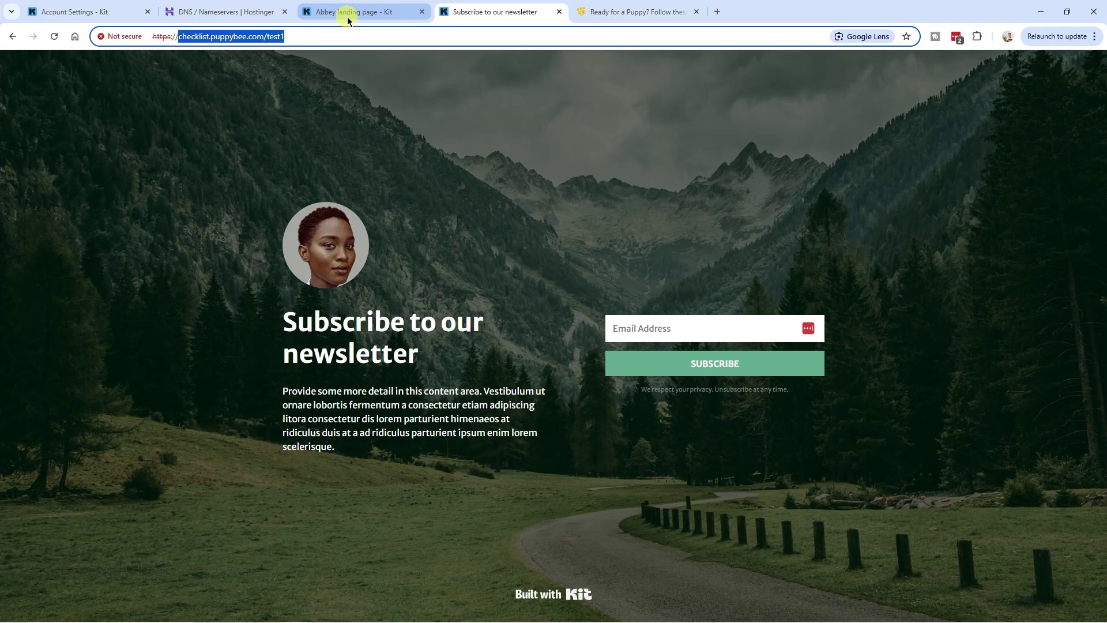
mouse_move(347, 16)
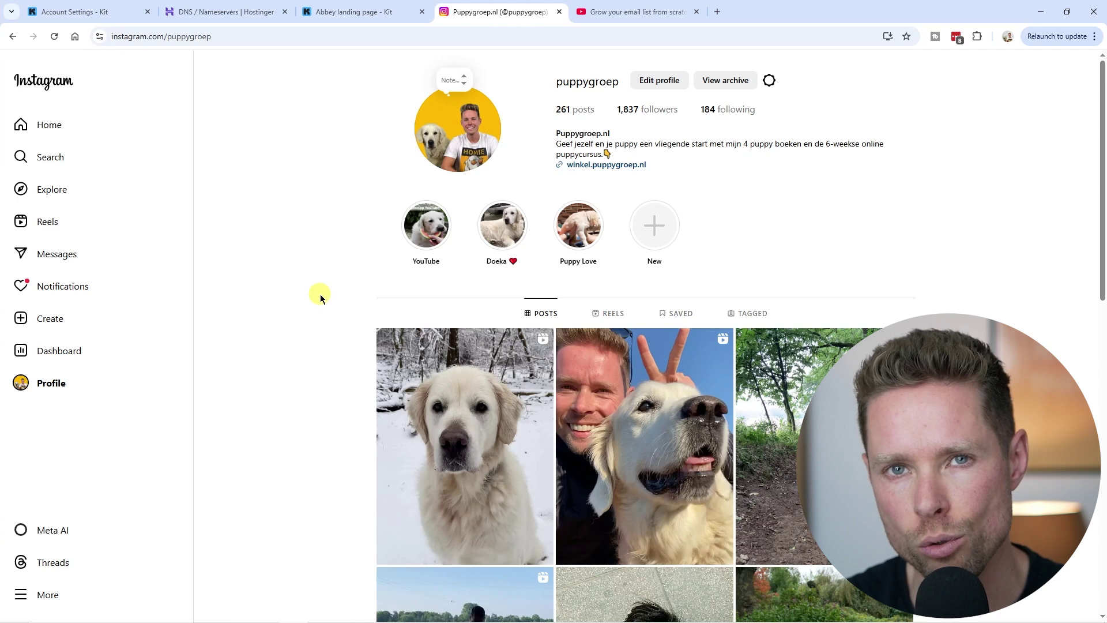
Step: Open Manychat's pricing page and scroll through the Free, Pro and Elite plan cards
left_click(717, 12)
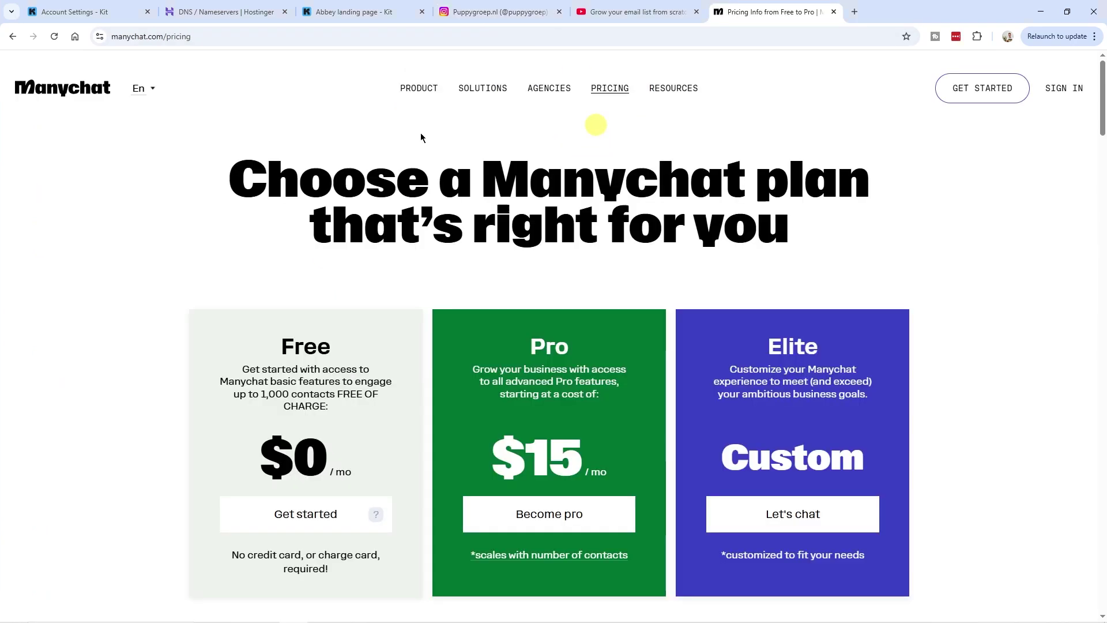
scroll(334, 268, "down", 1)
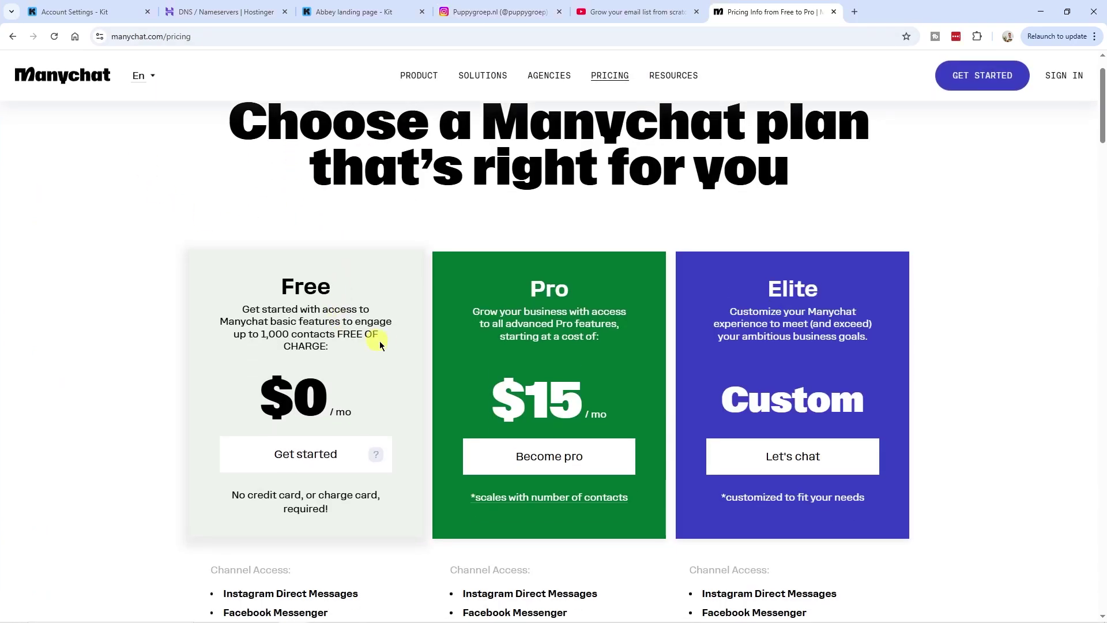
scroll(379, 341, "up", 1)
scroll(637, 299, "down", 3)
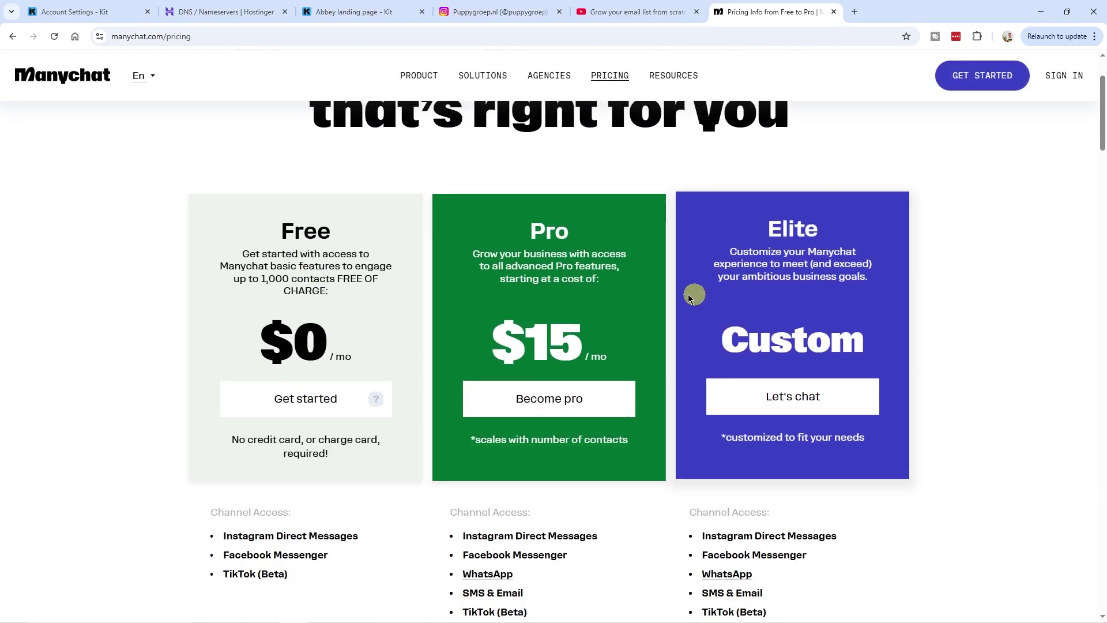
scroll(559, 299, "up", 3)
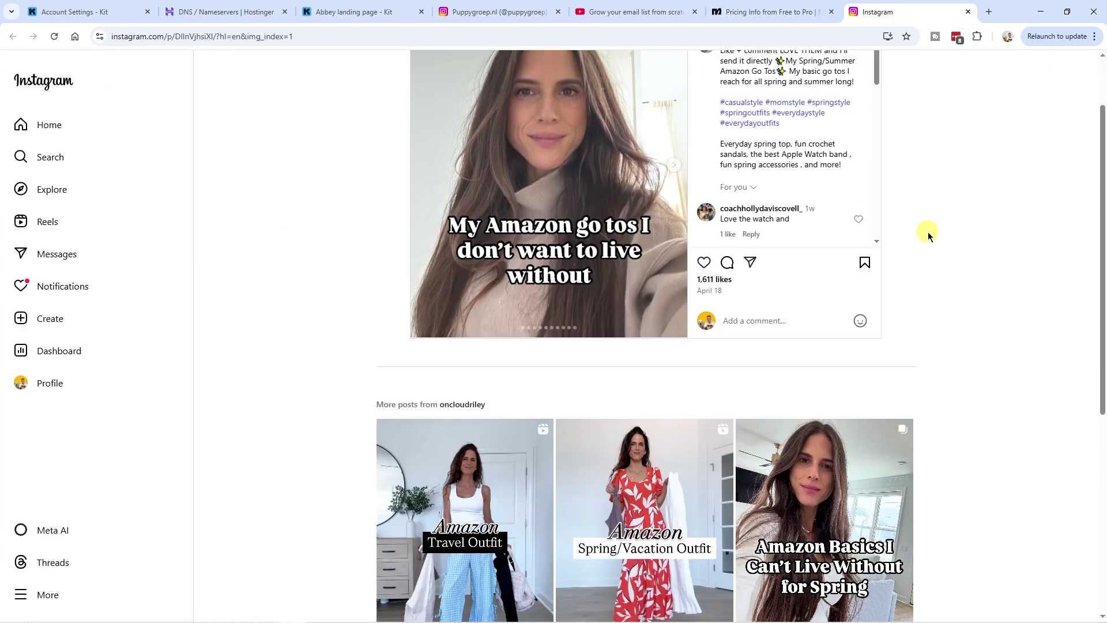
scroll(928, 231, "down", 5)
scroll(942, 245, "up", 7)
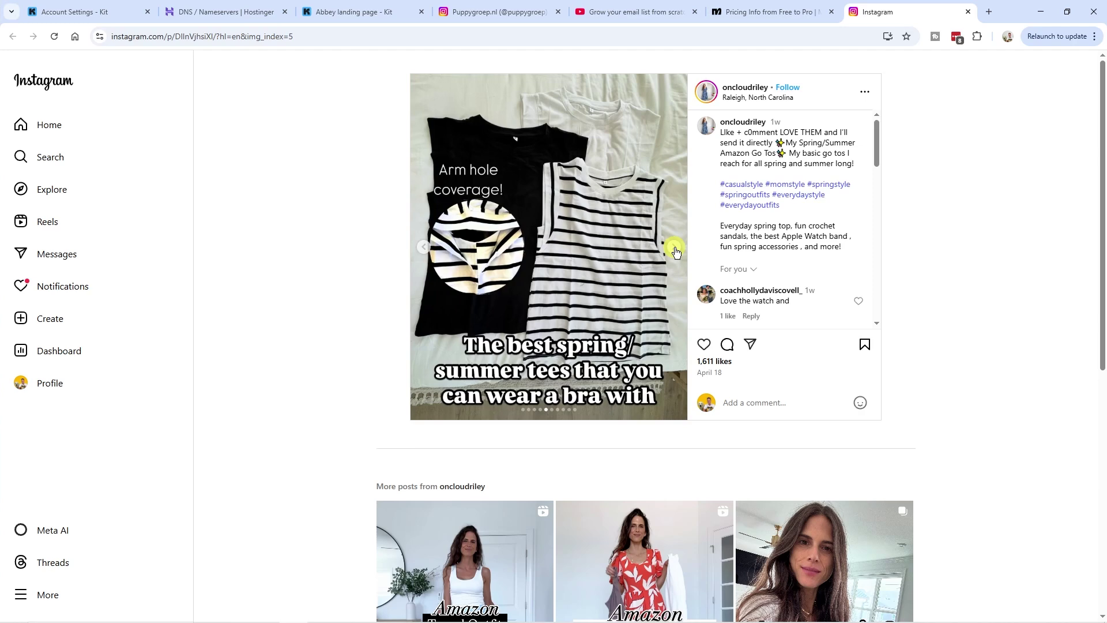
Step: Page to the sandals slide, post a comment, and follow the shop link in the creator's DM reply
left_click(675, 252)
left_click(675, 252)
left_click(676, 252)
left_click(675, 252)
left_click(743, 402)
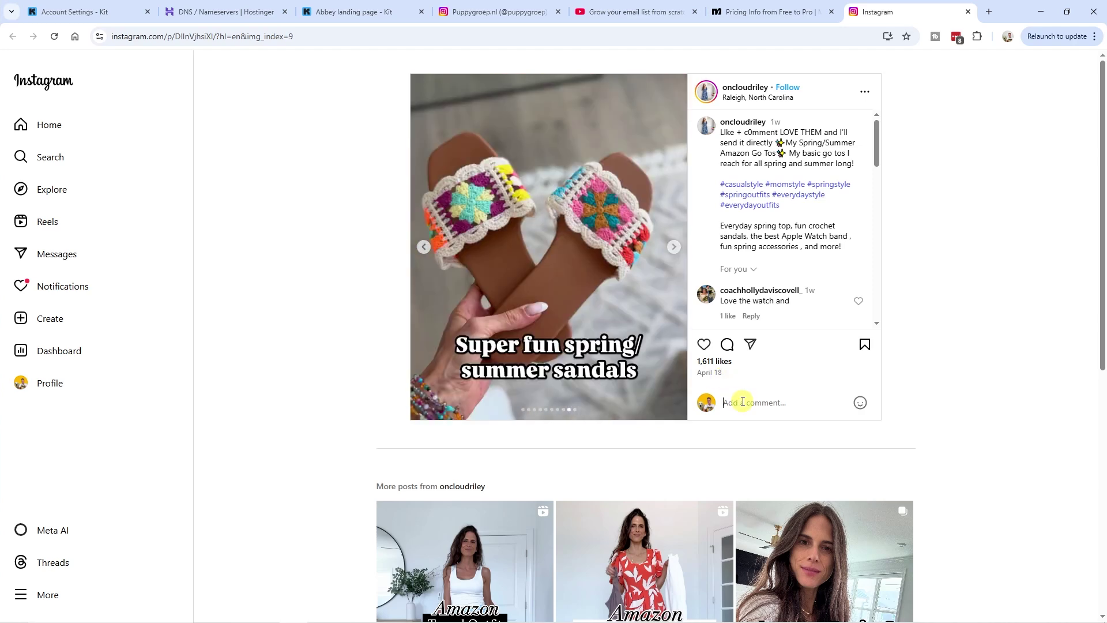
type("I")
left_click(841, 403)
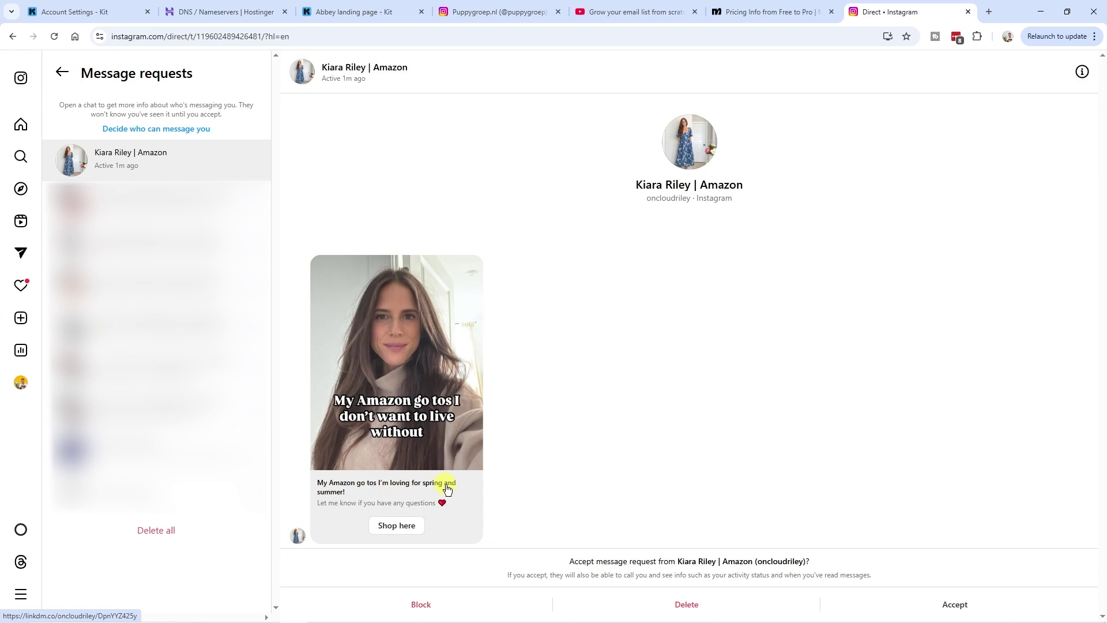
left_click(402, 530)
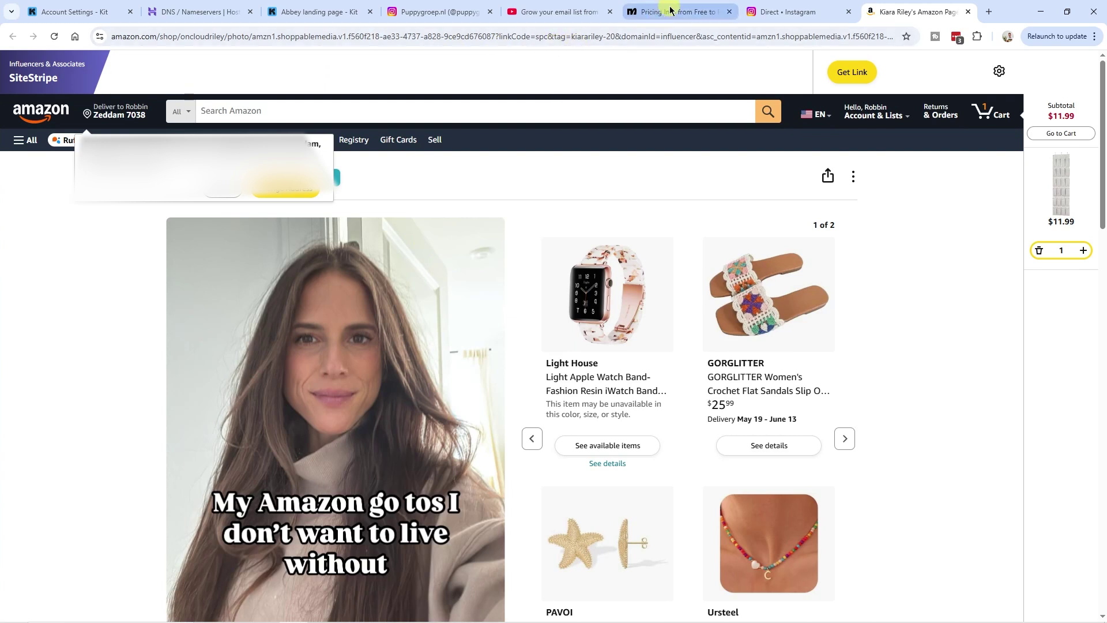
Step: Move from the Amazon storefront to the Manychat article 'Build Your Email List from Instagram in 5 Easy Steps'
mouse_move(806, 17)
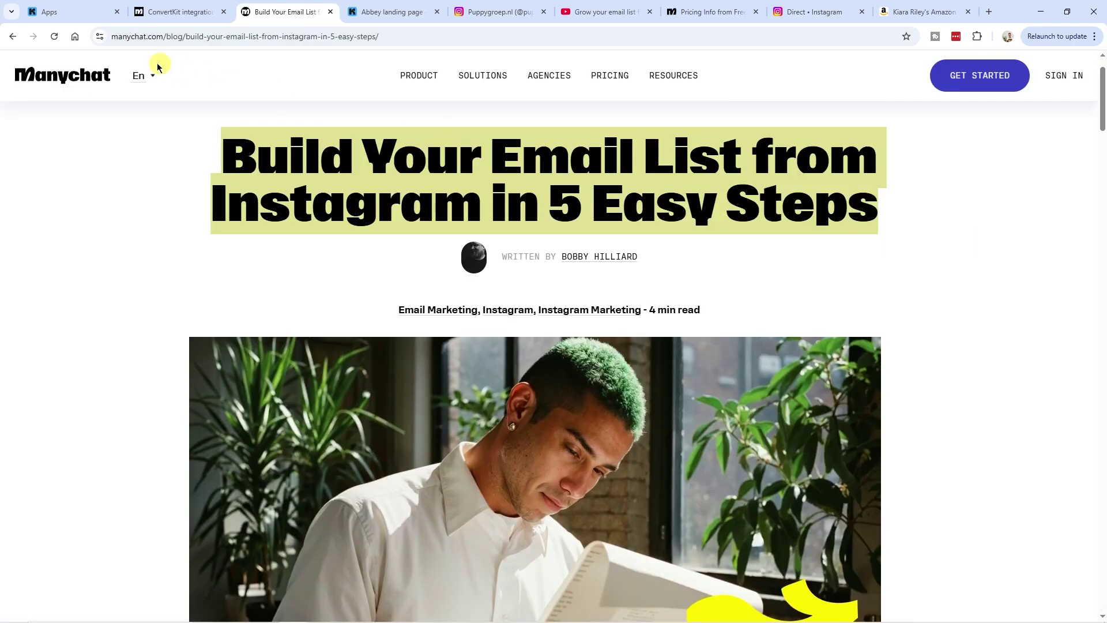
scroll(395, 278, "down", 8)
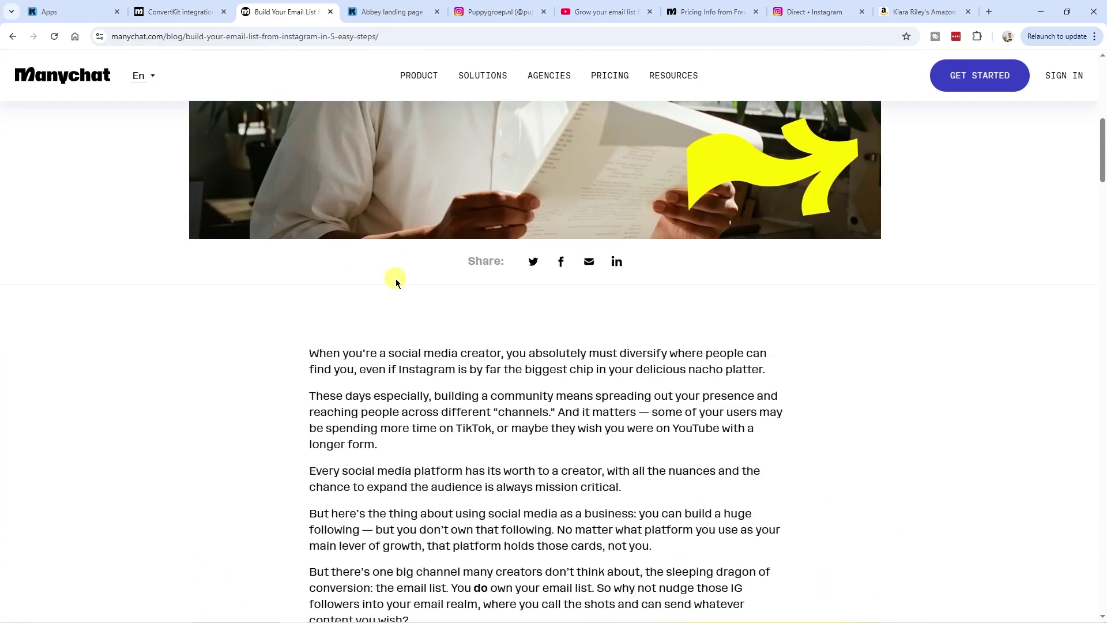
scroll(396, 279, "down", 8)
scroll(586, 302, "down", 6)
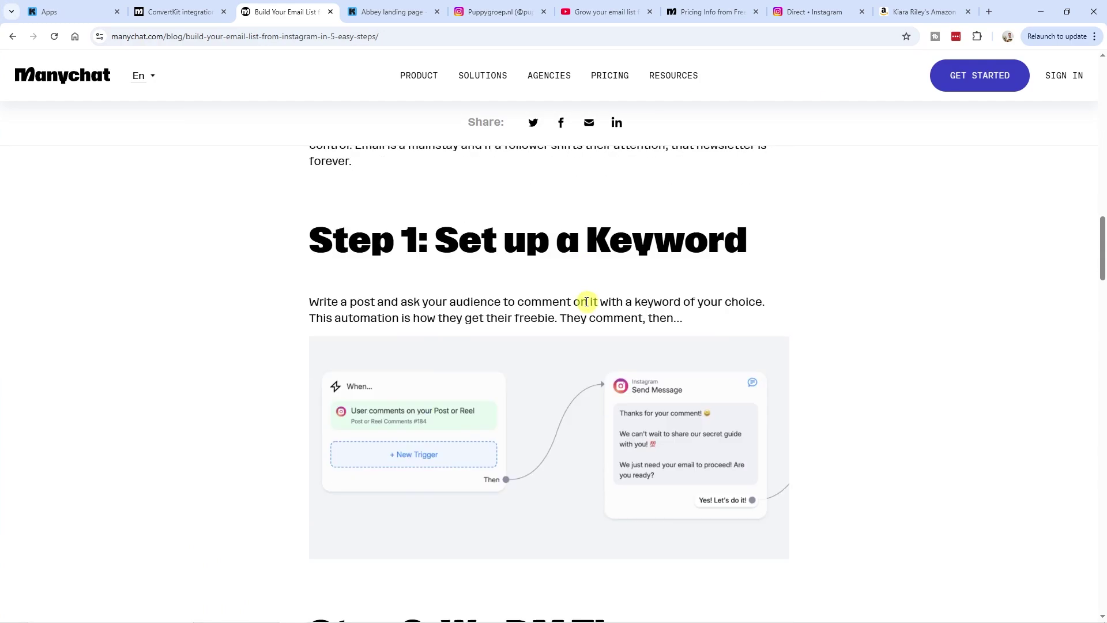
left_click_drag(292, 218, 820, 286)
scroll(712, 283, "down", 1)
scroll(711, 282, "up", 1)
left_click(812, 11)
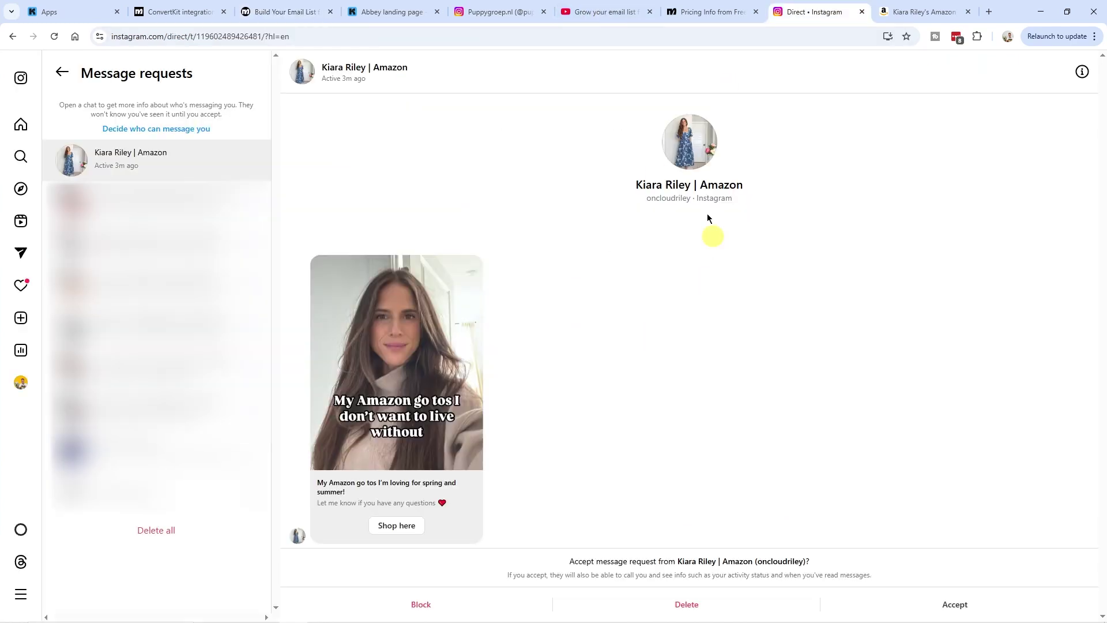
left_click(13, 37)
left_click_drag(780, 131, 813, 134)
key("ctrl+3")
left_click_drag(309, 258, 762, 258)
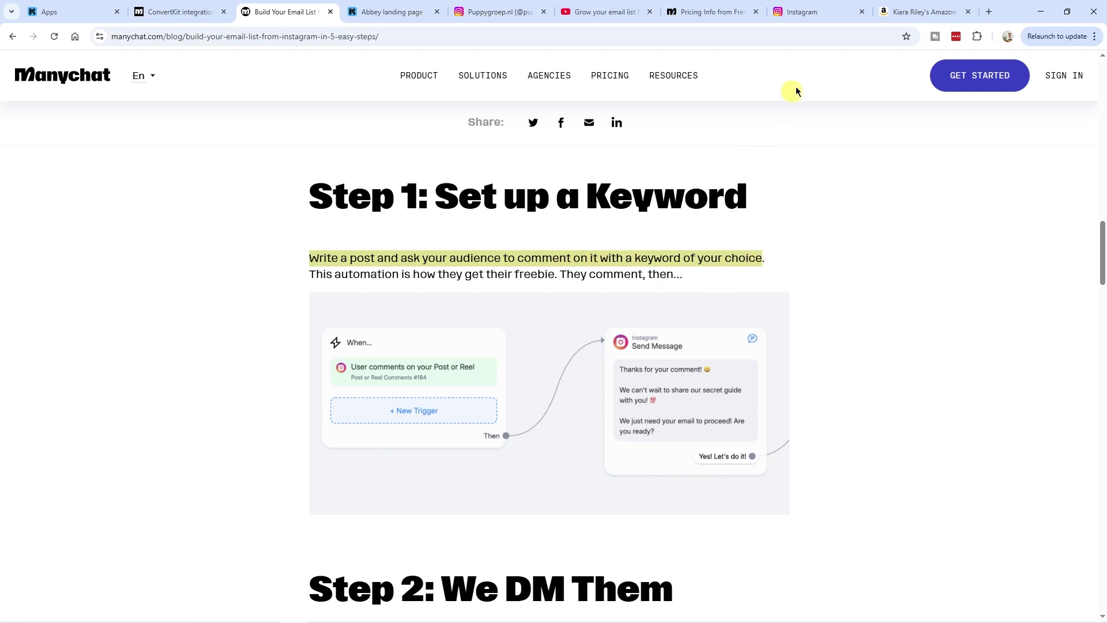
left_click_drag(310, 275, 692, 276)
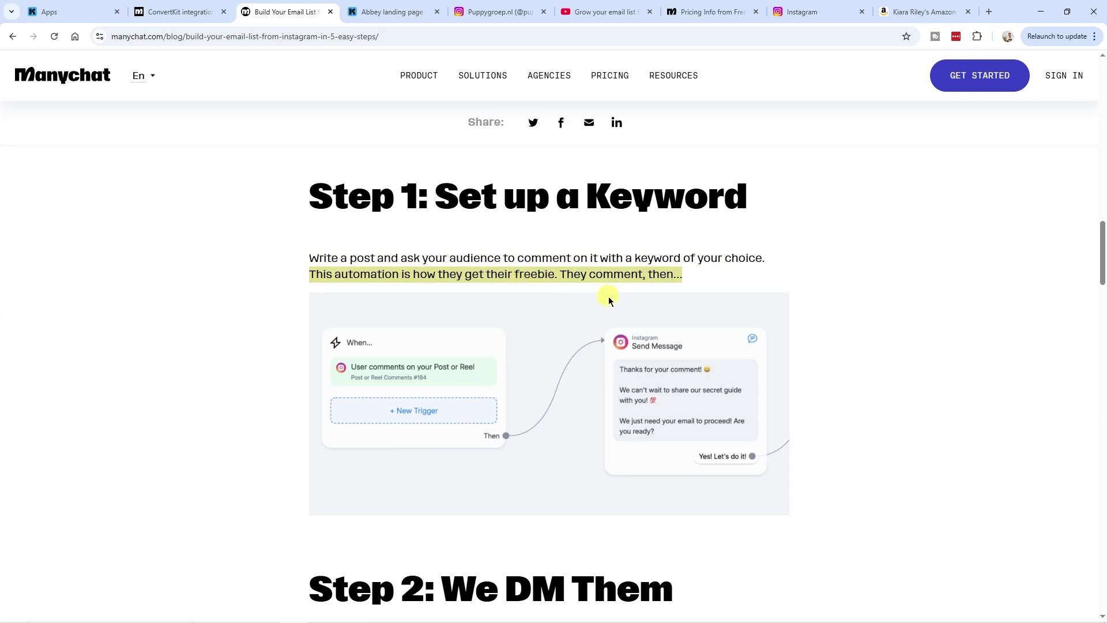
scroll(609, 298, "down", 1)
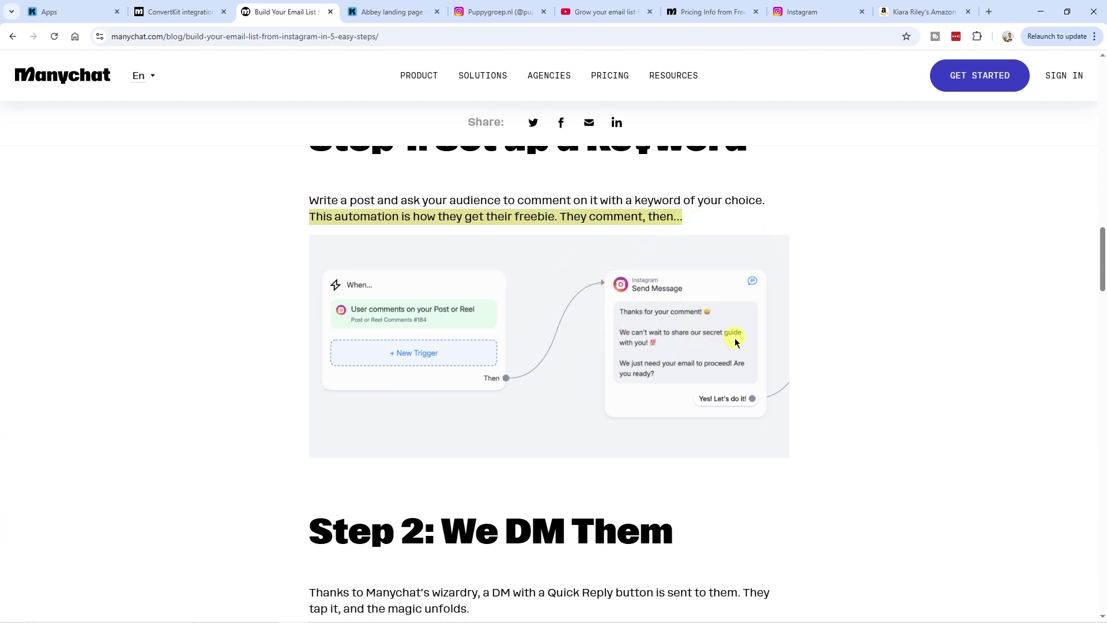
scroll(735, 342, "down", 2)
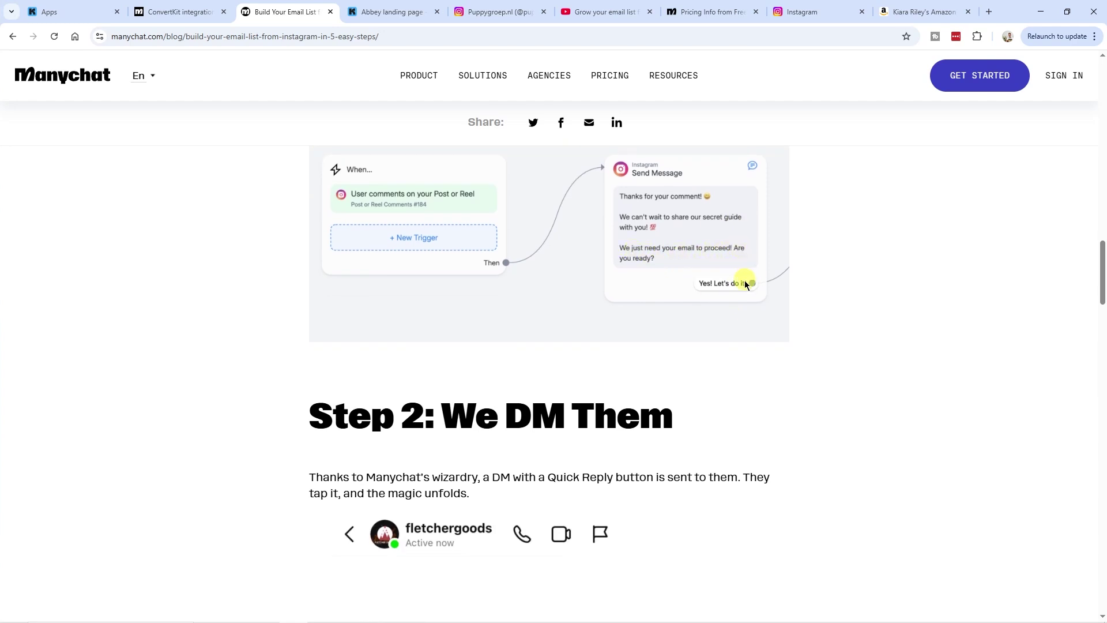
scroll(492, 276, "down", 15)
scroll(428, 379, "down", 1)
left_click_drag(309, 265, 347, 285)
left_click(356, 304)
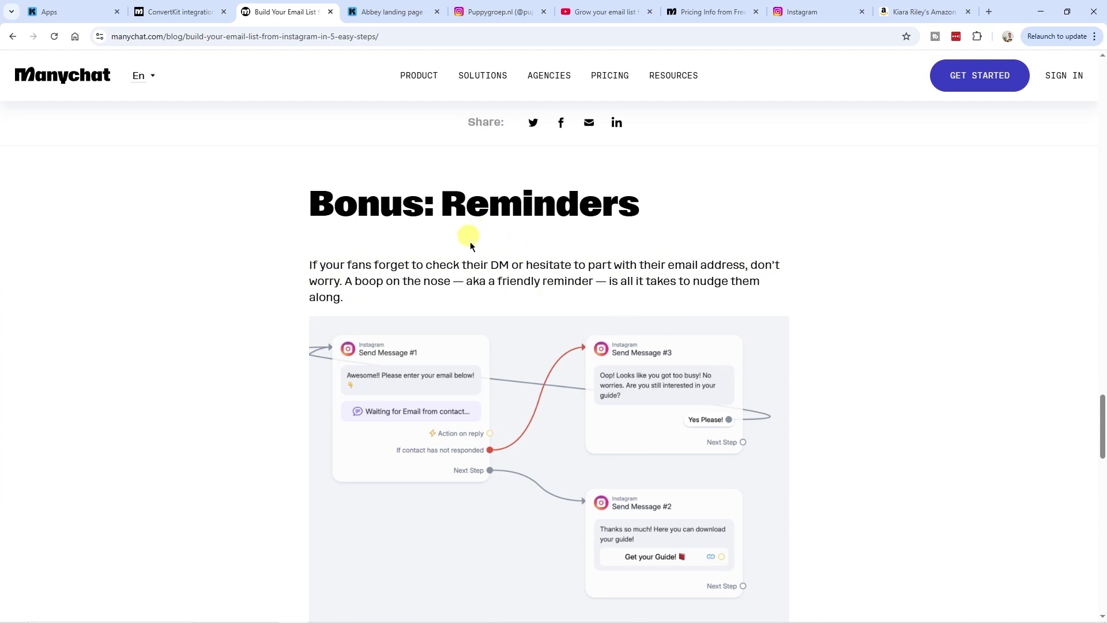
Step: Scroll the email-list article down to Step 4 and highlight its heading
scroll(473, 287, "down", 1)
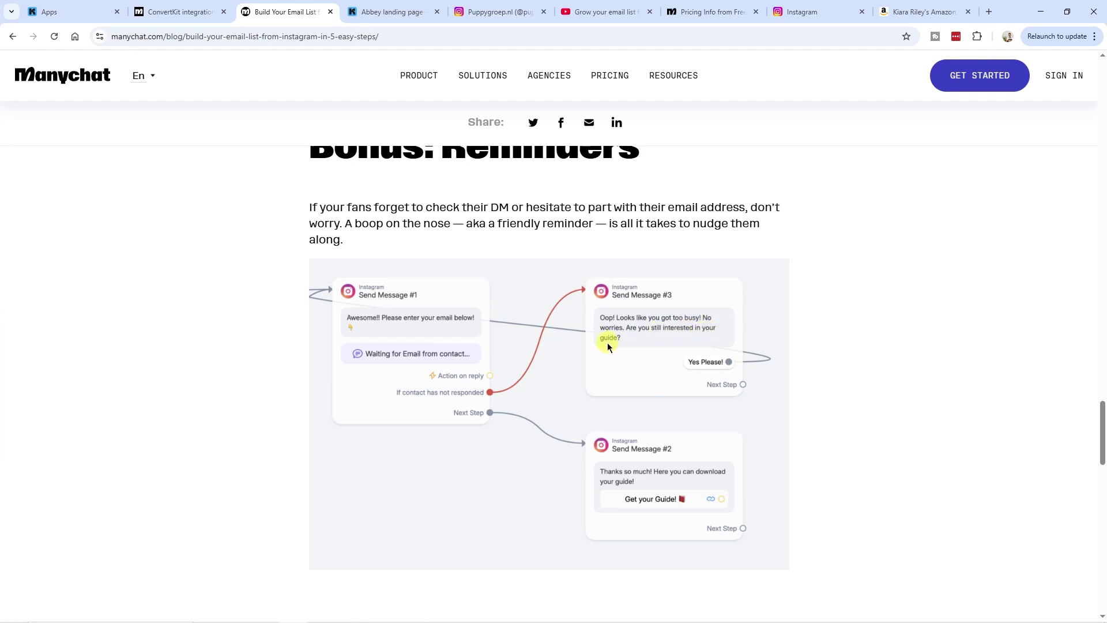
scroll(686, 363, "down", 2)
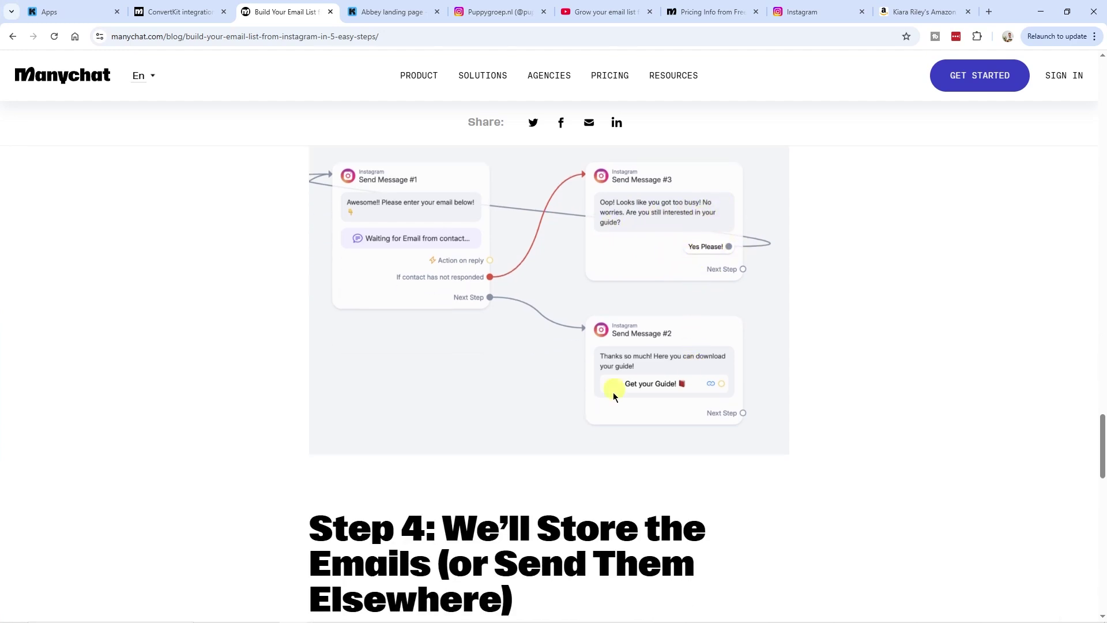
scroll(677, 362, "up", 1)
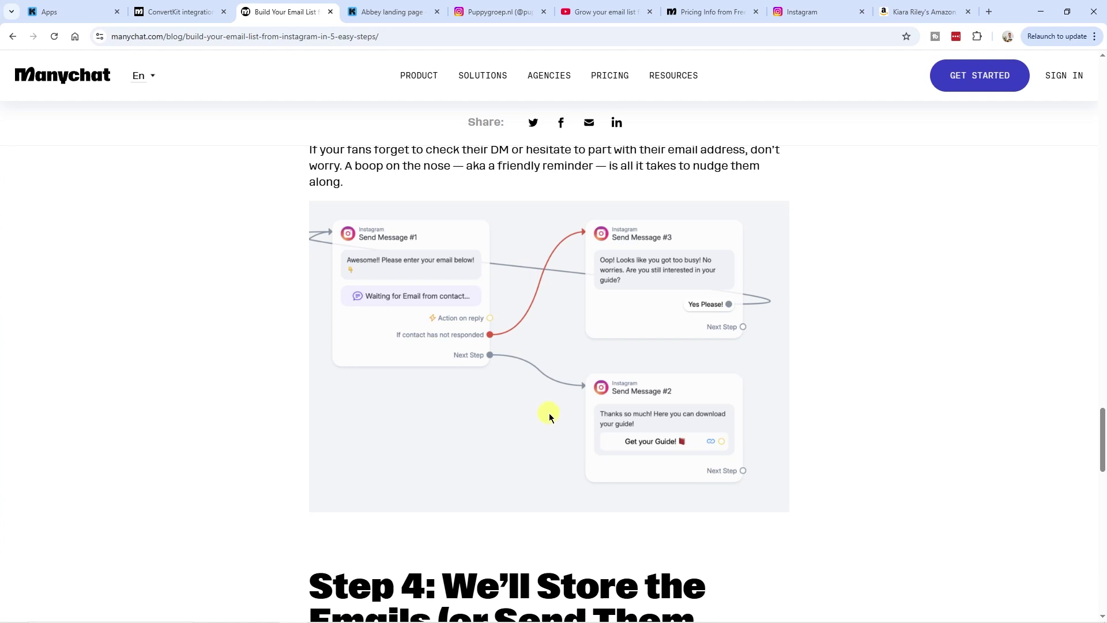
scroll(549, 416, "down", 6)
left_click_drag(477, 239, 279, 230)
left_click(351, 268)
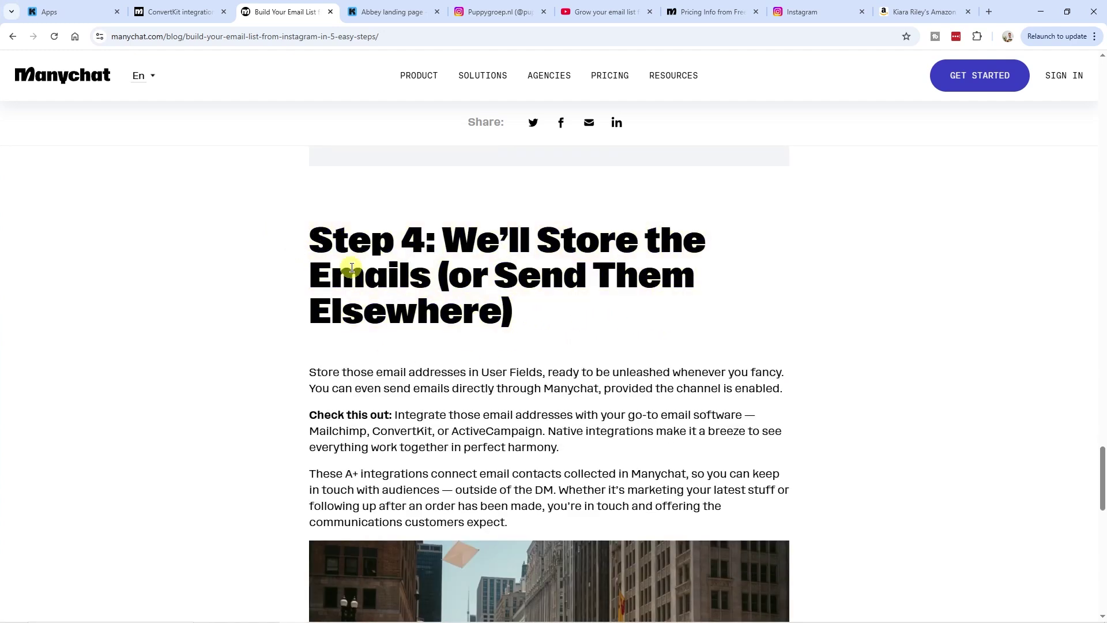
Step: Switch to the ConvertKit integration help article and skim it
left_click(190, 13)
scroll(350, 213, "down", 5)
scroll(369, 317, "up", 2)
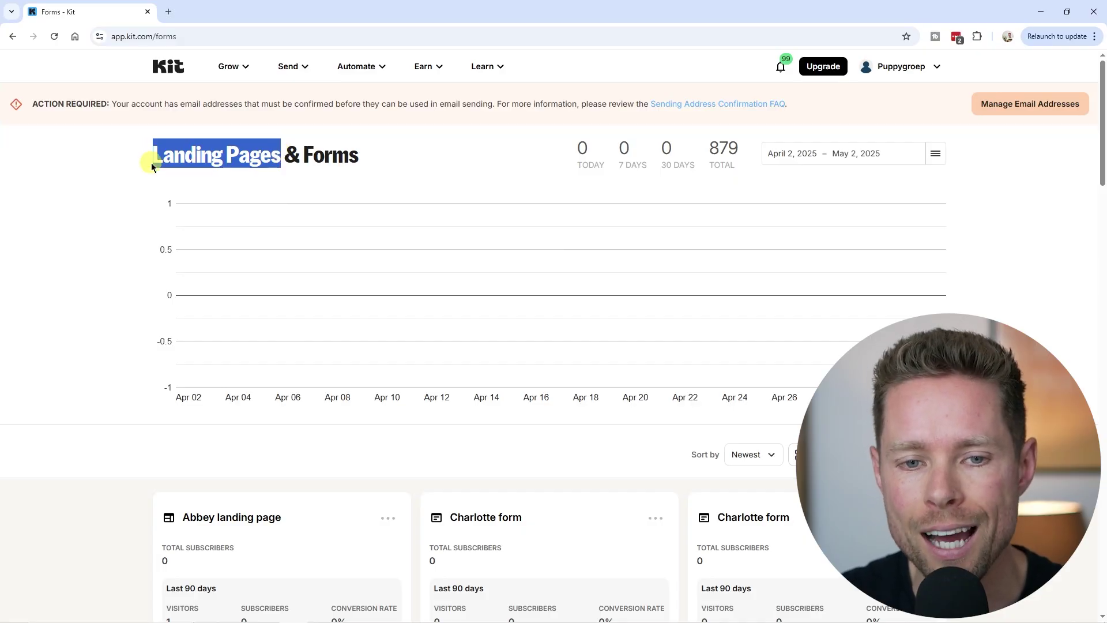
Step: Highlight the Landing Pages heading on Kit's forms list, then clear the highlight
left_click_drag(150, 156, 277, 151)
left_click(157, 151)
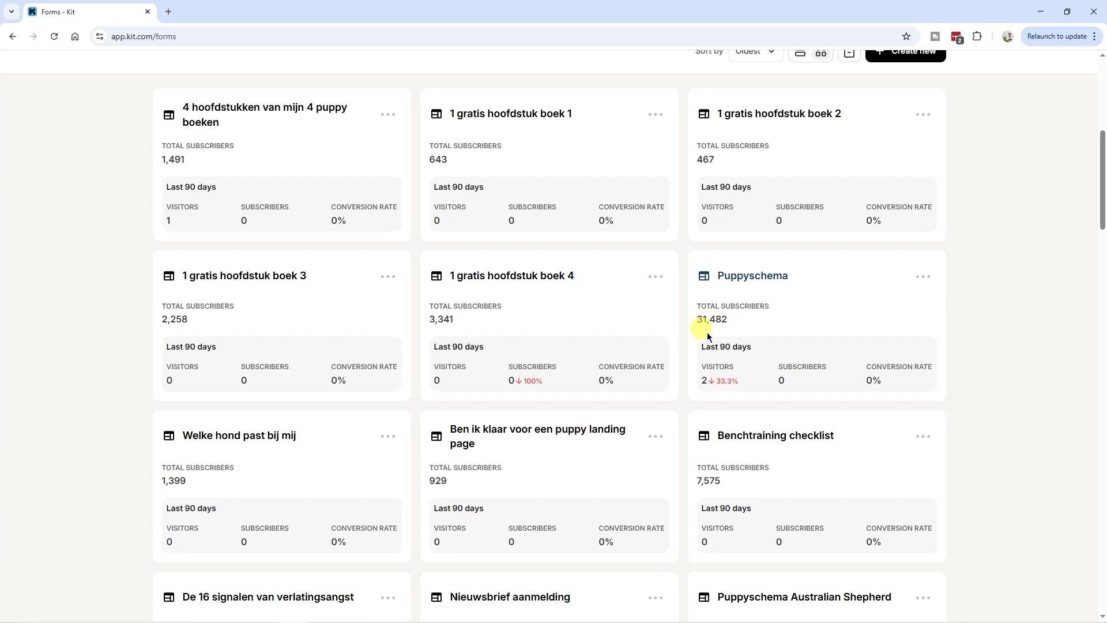
left_click_drag(697, 319, 745, 323)
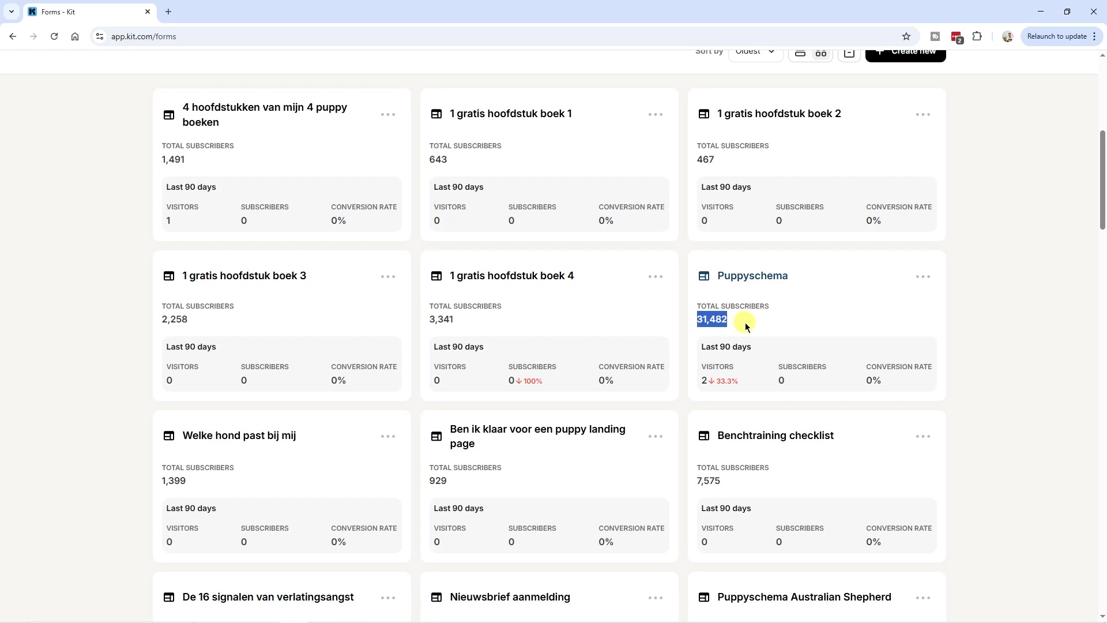
scroll(726, 306, "down", 1)
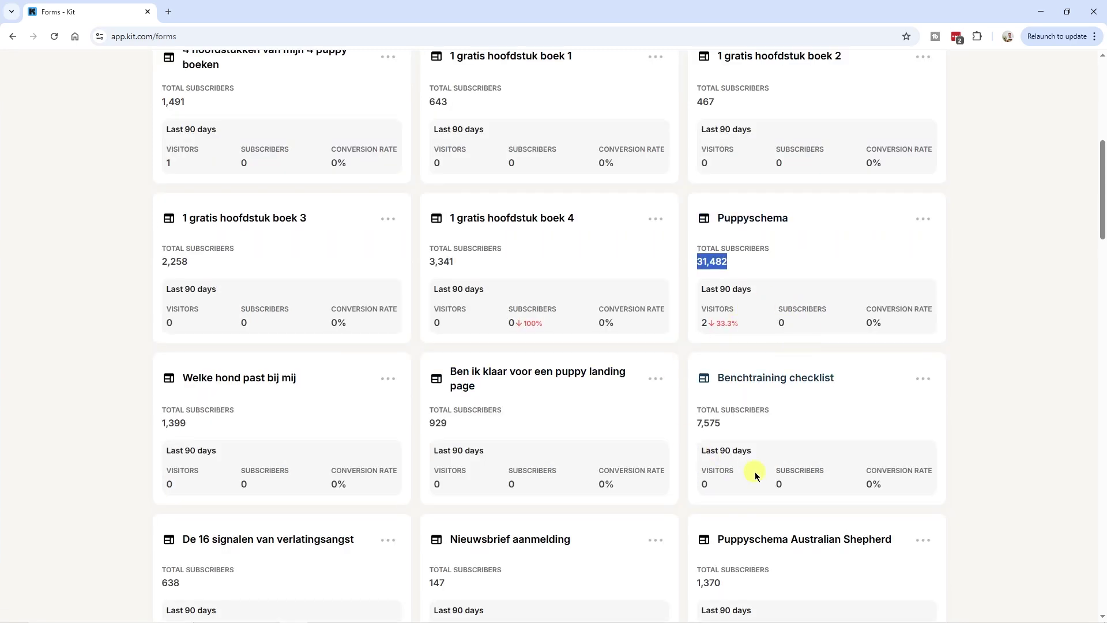
scroll(672, 430, "down", 1)
scroll(729, 363, "down", 2)
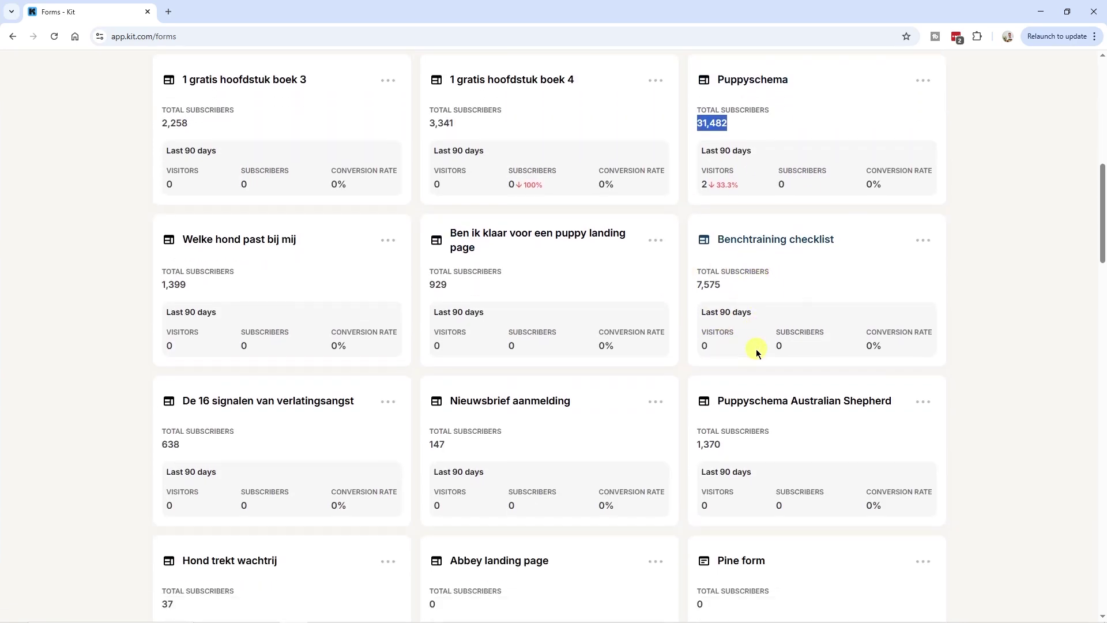
scroll(566, 428, "up", 3)
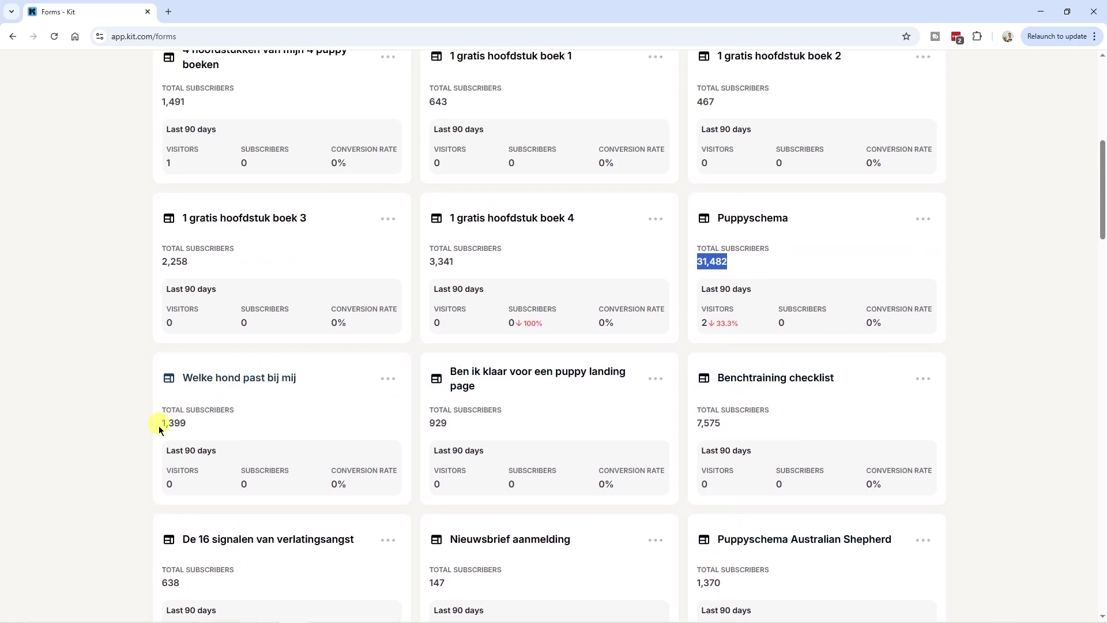
scroll(288, 467, "up", 1)
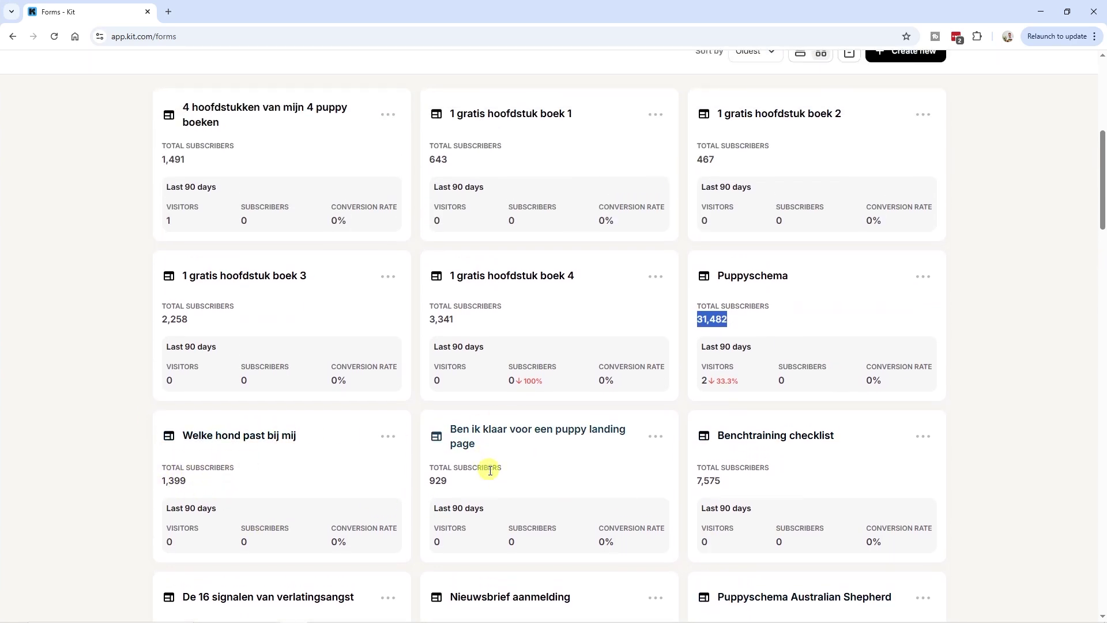
scroll(487, 465, "up", 1)
scroll(488, 386, "up", 1)
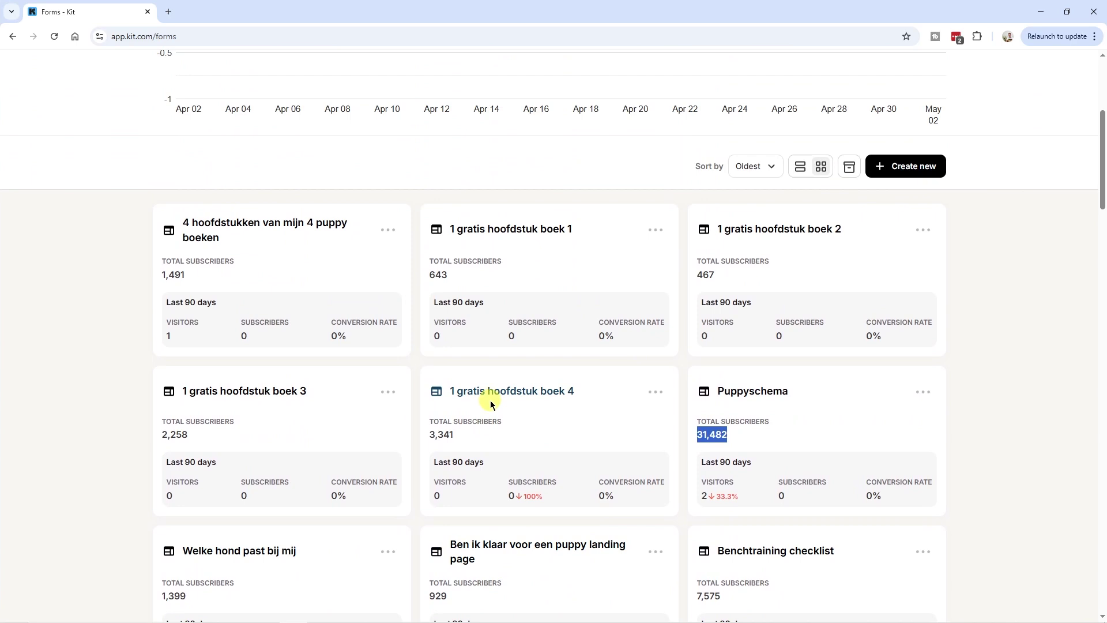
scroll(490, 400, "up", 2)
scroll(490, 400, "down", 2)
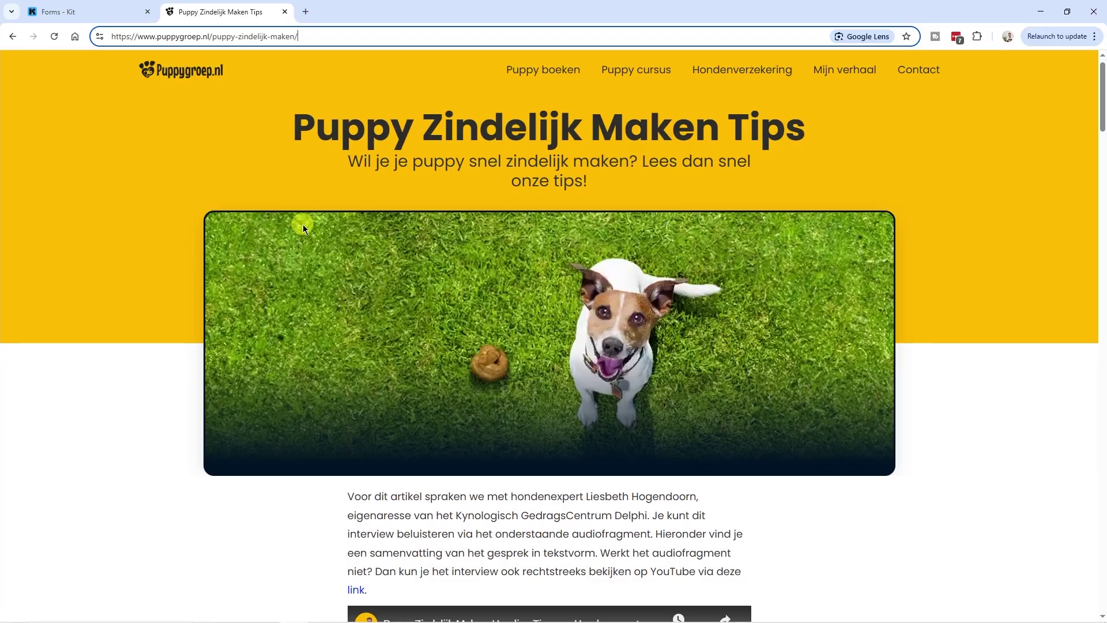
scroll(303, 224, "down", 4)
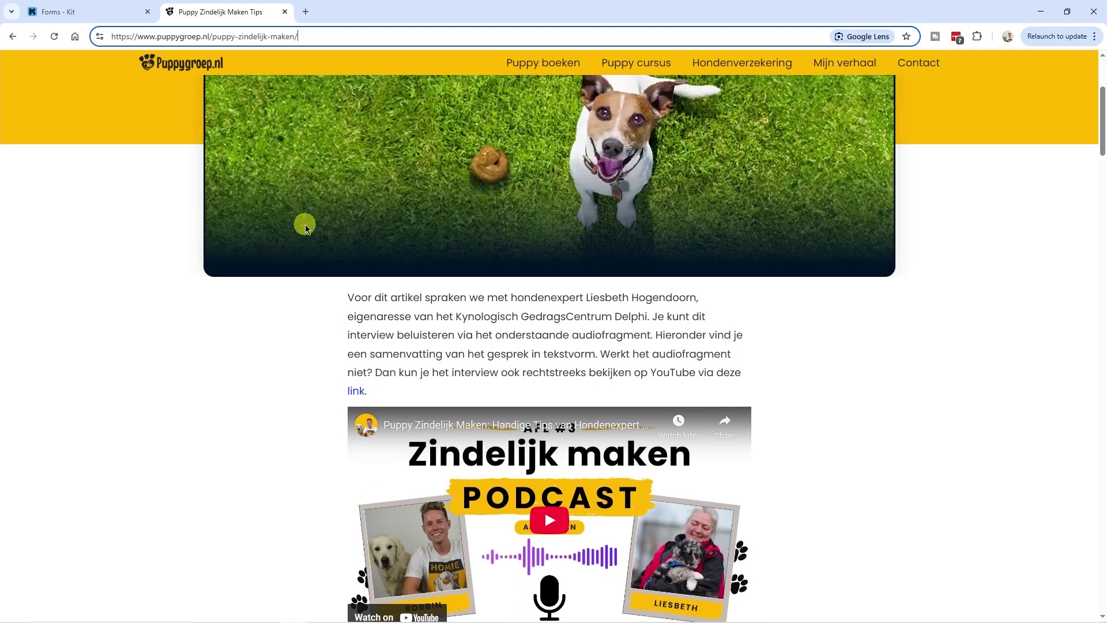
Step: Scroll through the house-training article's download links, then return to the Kit forms tab
scroll(305, 226, "up", 3)
scroll(306, 227, "down", 3)
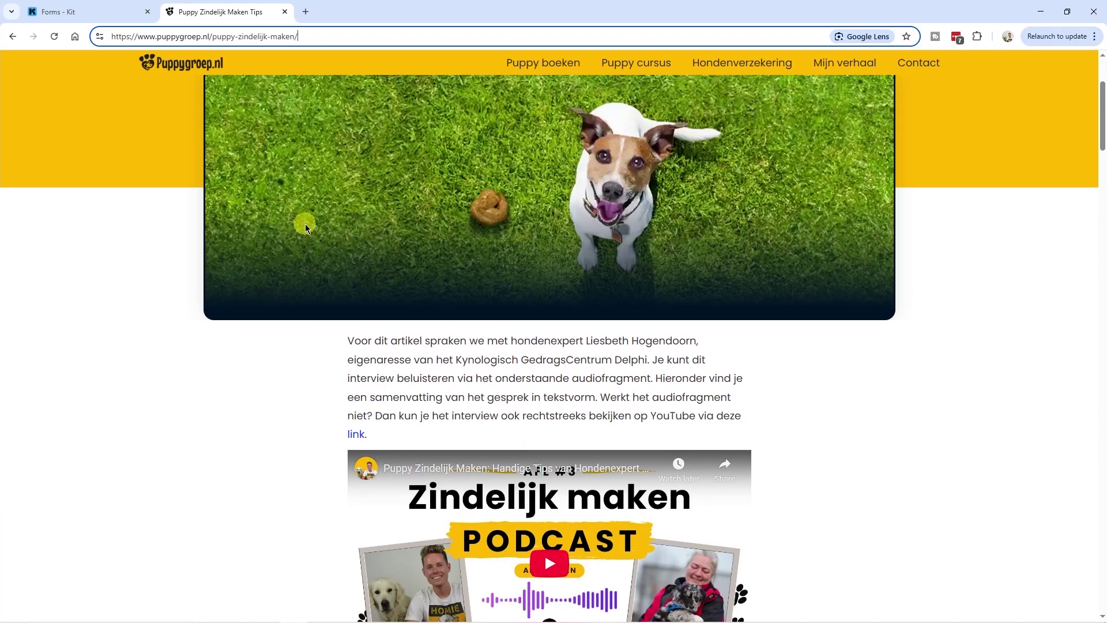
scroll(306, 225, "up", 3)
scroll(305, 224, "down", 5)
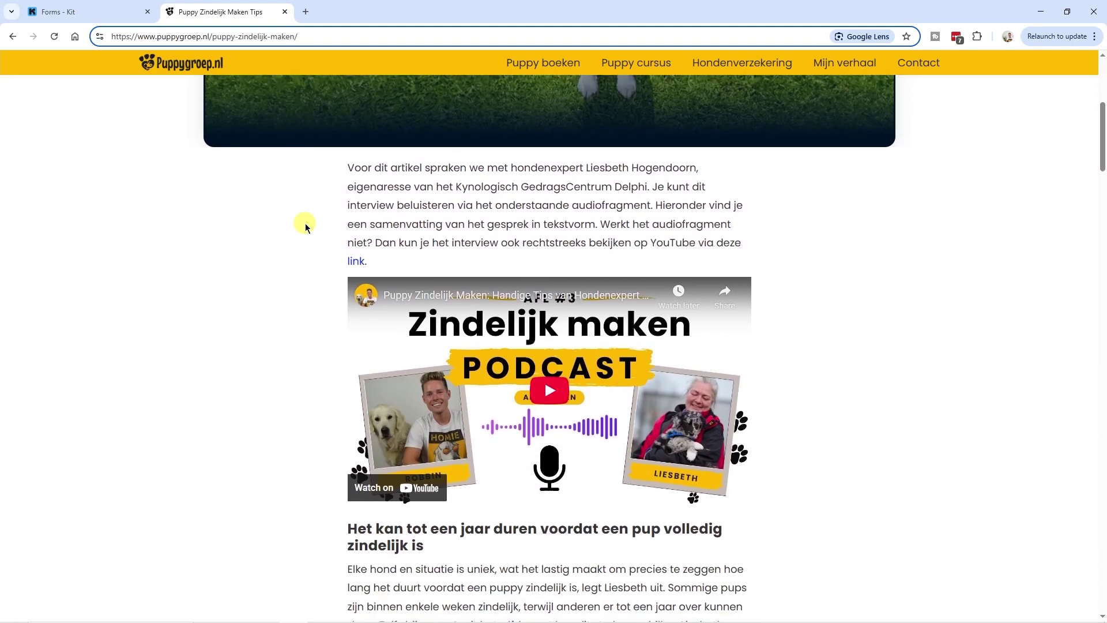
scroll(305, 226, "down", 1)
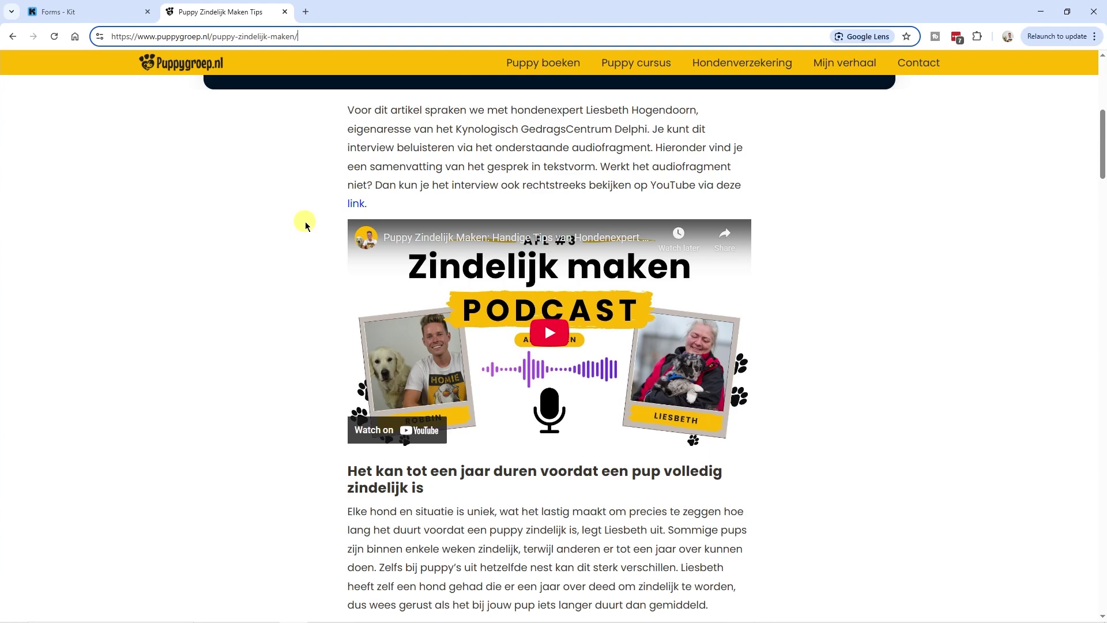
scroll(303, 218, "down", 6)
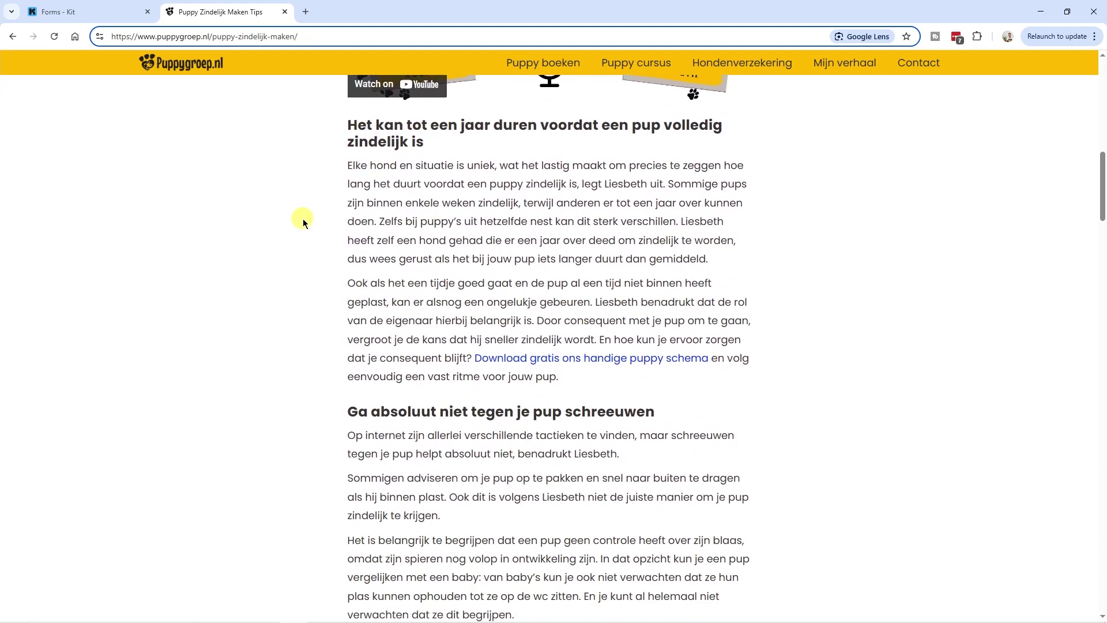
scroll(303, 219, "down", 3)
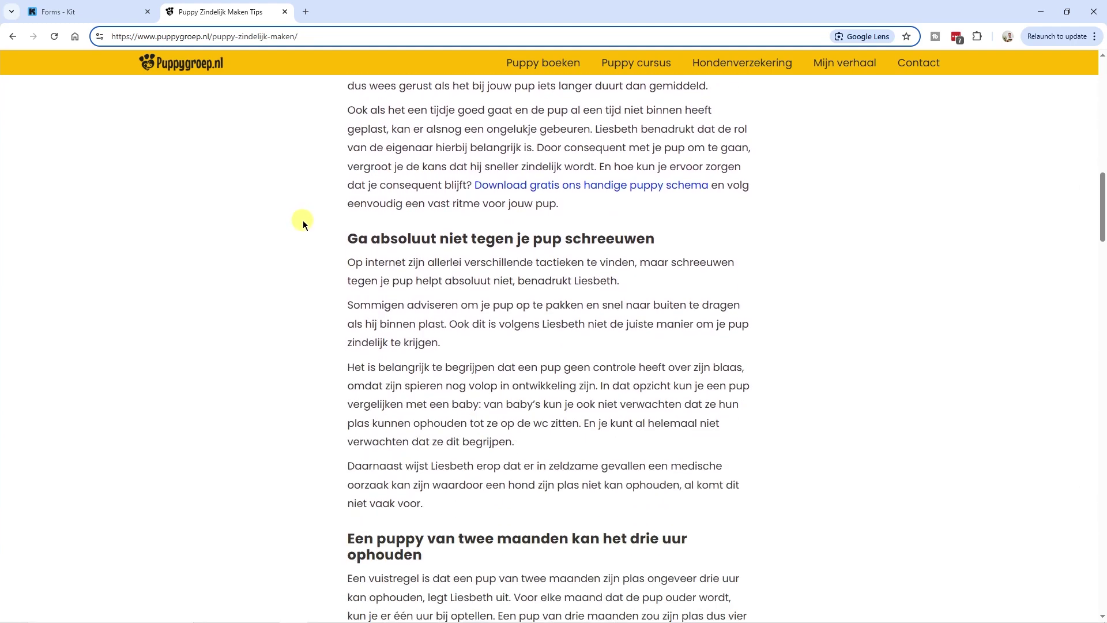
scroll(302, 222, "down", 4)
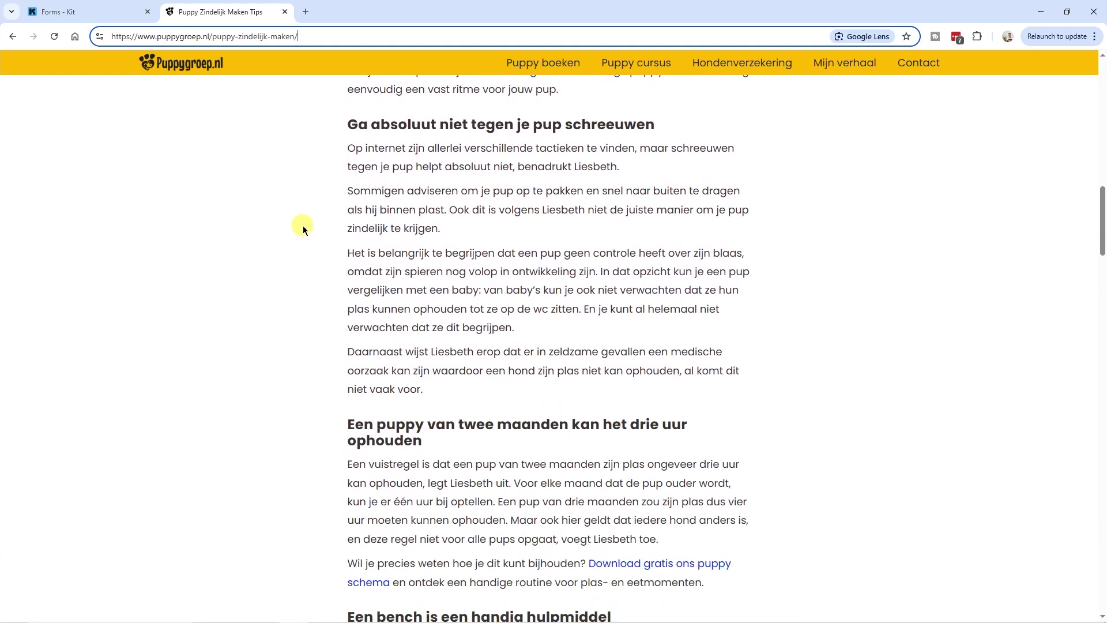
scroll(303, 226, "down", 3)
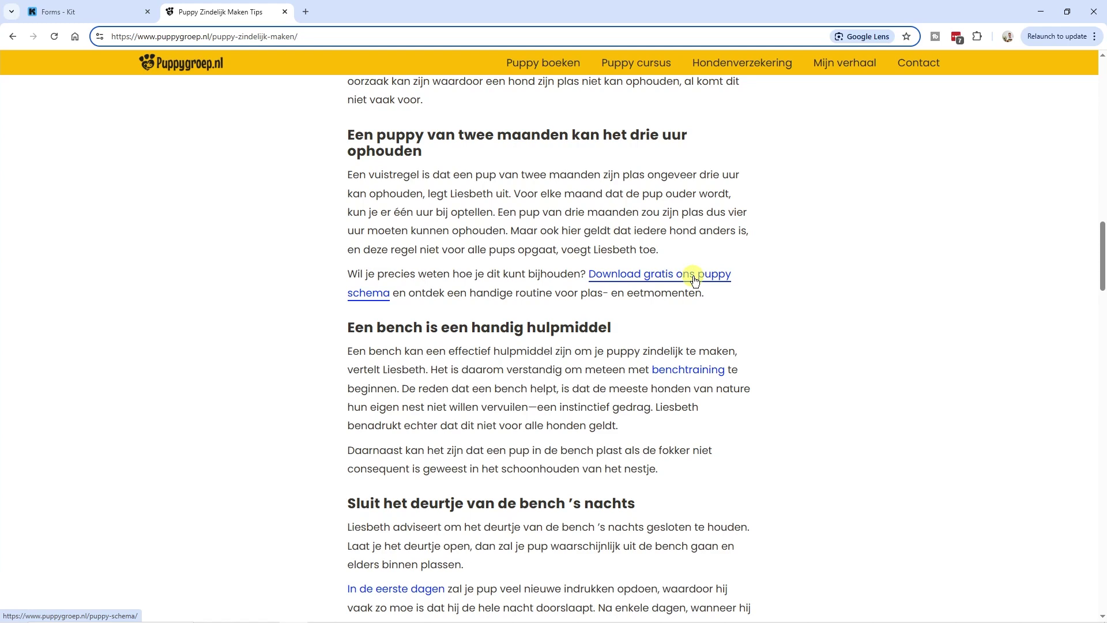
scroll(674, 280, "down", 3)
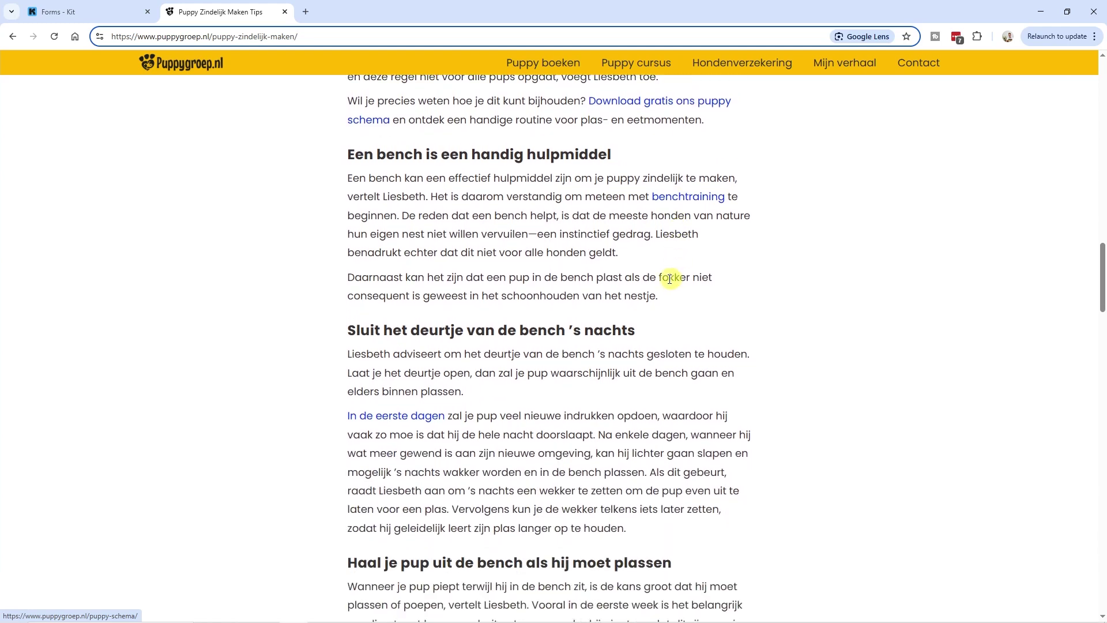
scroll(659, 281, "down", 6)
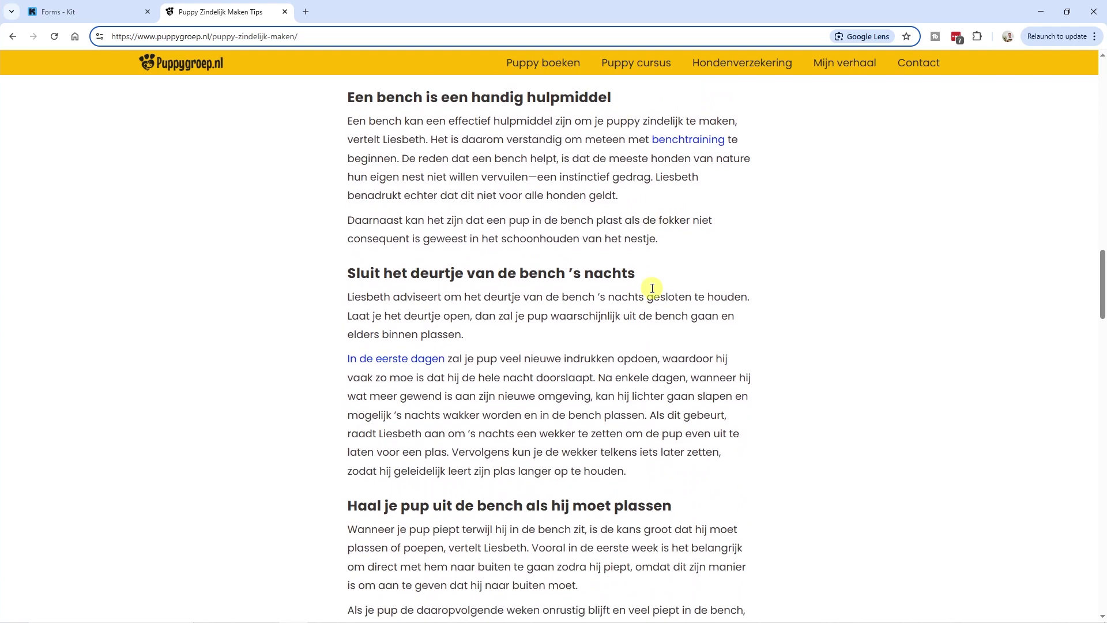
scroll(648, 300, "down", 3)
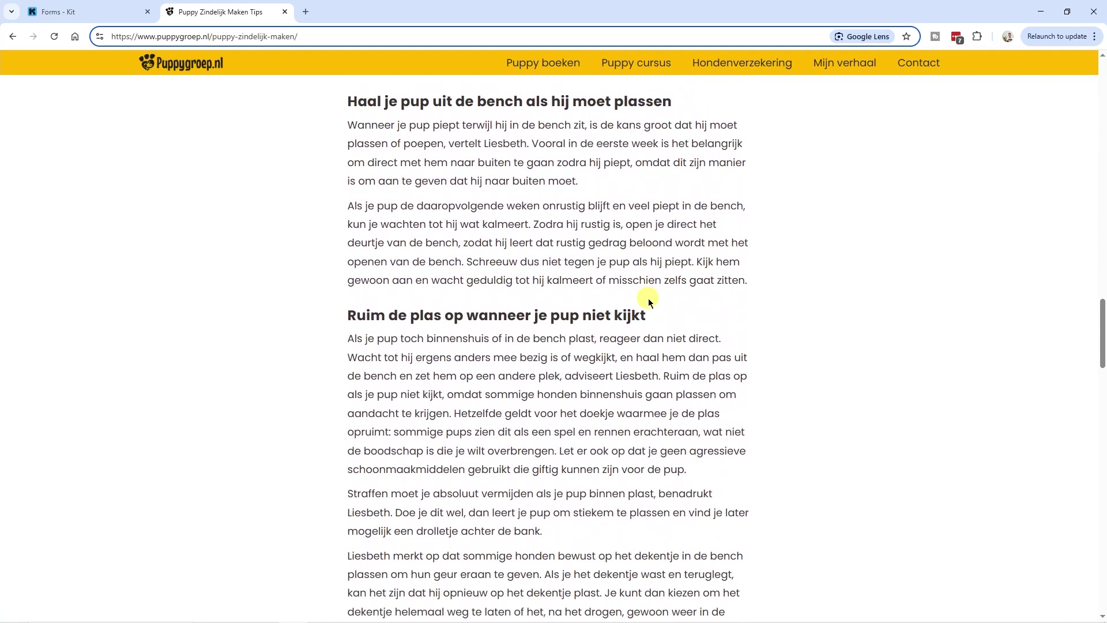
scroll(647, 299, "down", 13)
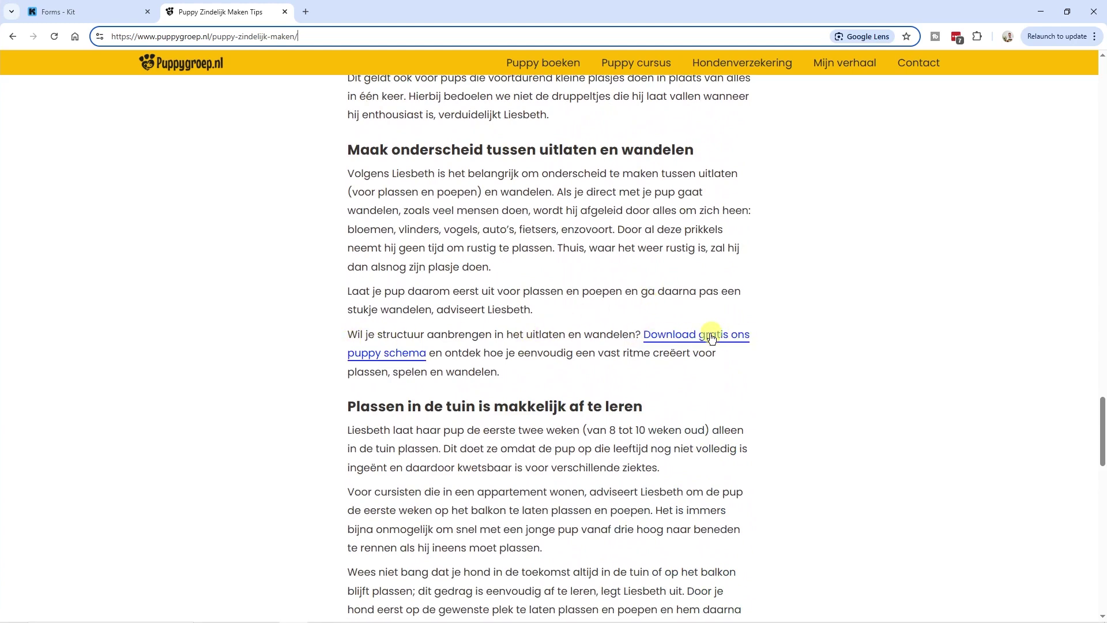
scroll(696, 339, "down", 5)
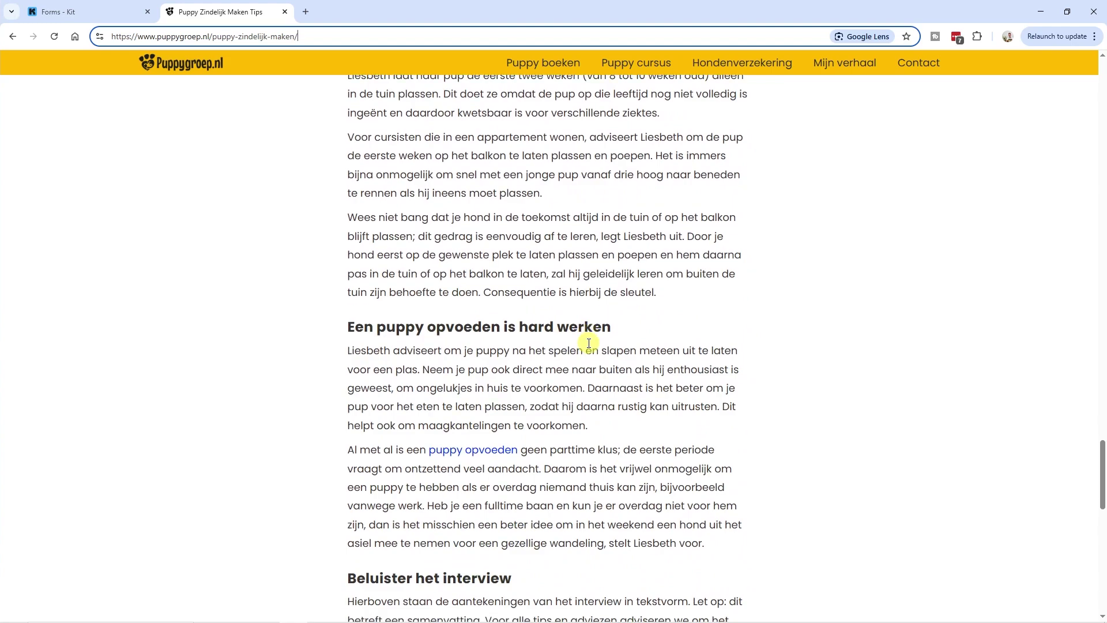
scroll(697, 227, "up", 3)
scroll(698, 228, "down", 15)
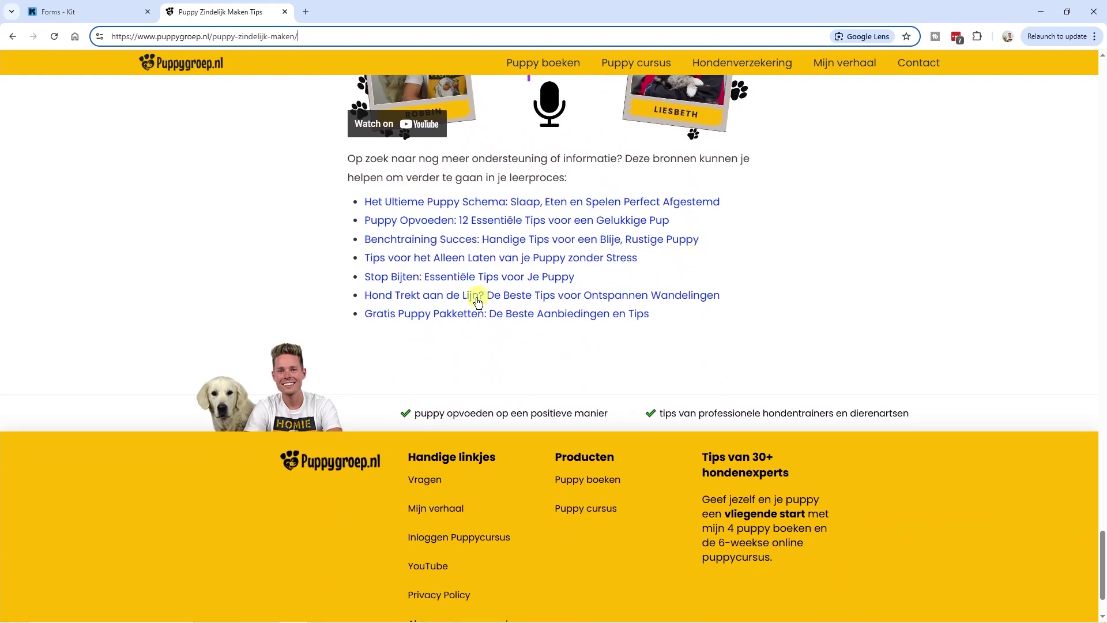
key("ctrl+Tab")
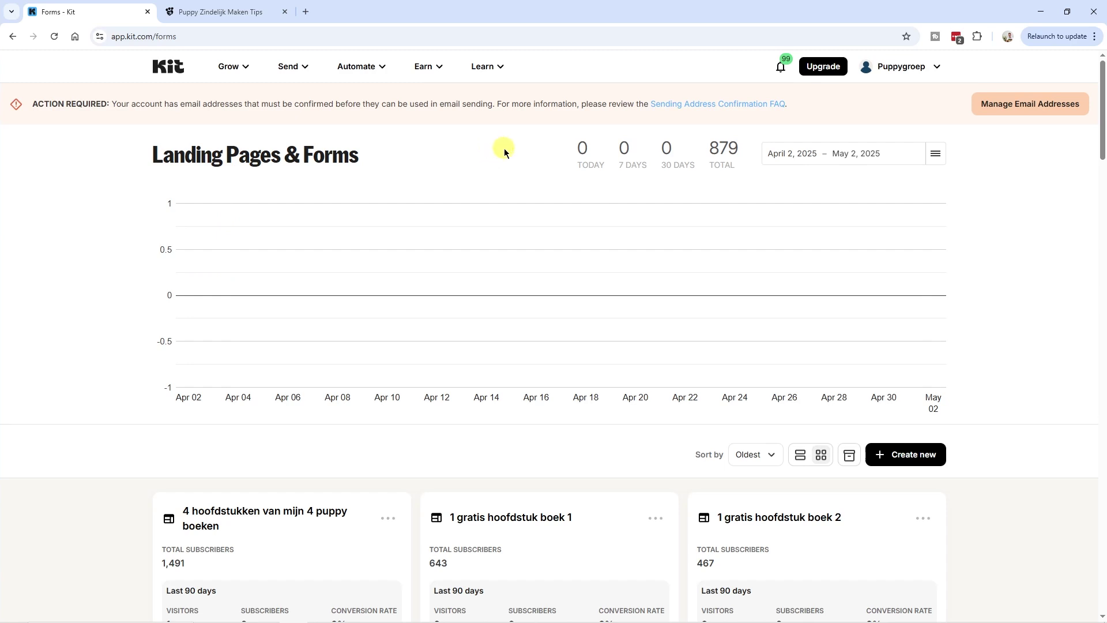
Step: From Grow > Landing Pages & Forms, start creating something new, glancing back at the puppy article
left_click(237, 70)
left_click(317, 206)
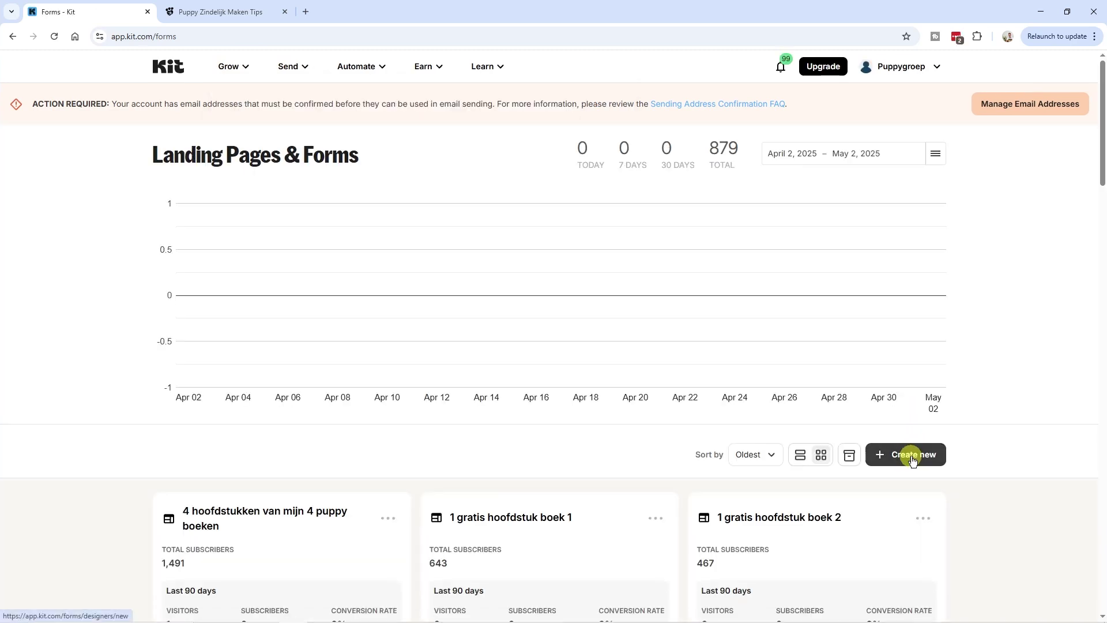
left_click(912, 461)
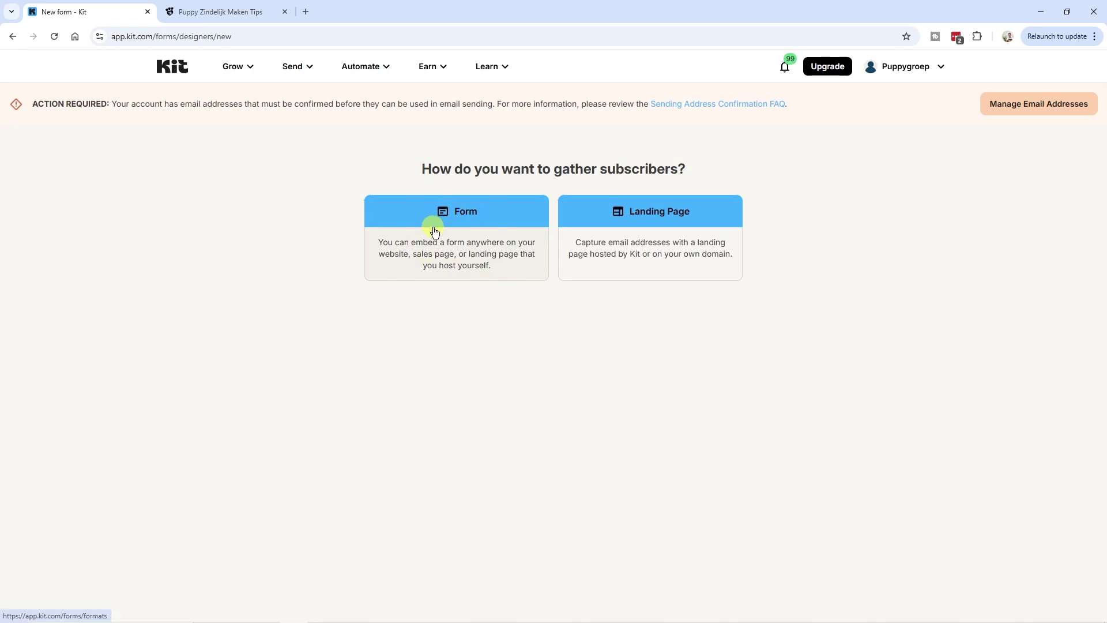
key("ctrl+Tab")
scroll(538, 361, "up", 15)
scroll(544, 372, "up", 14)
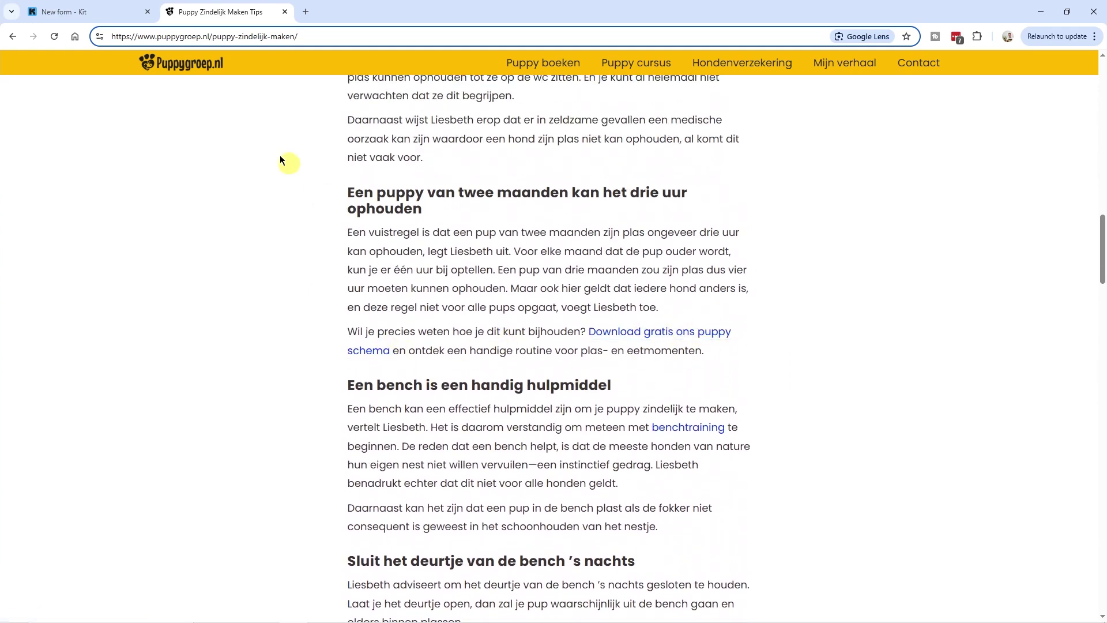
left_click(110, 17)
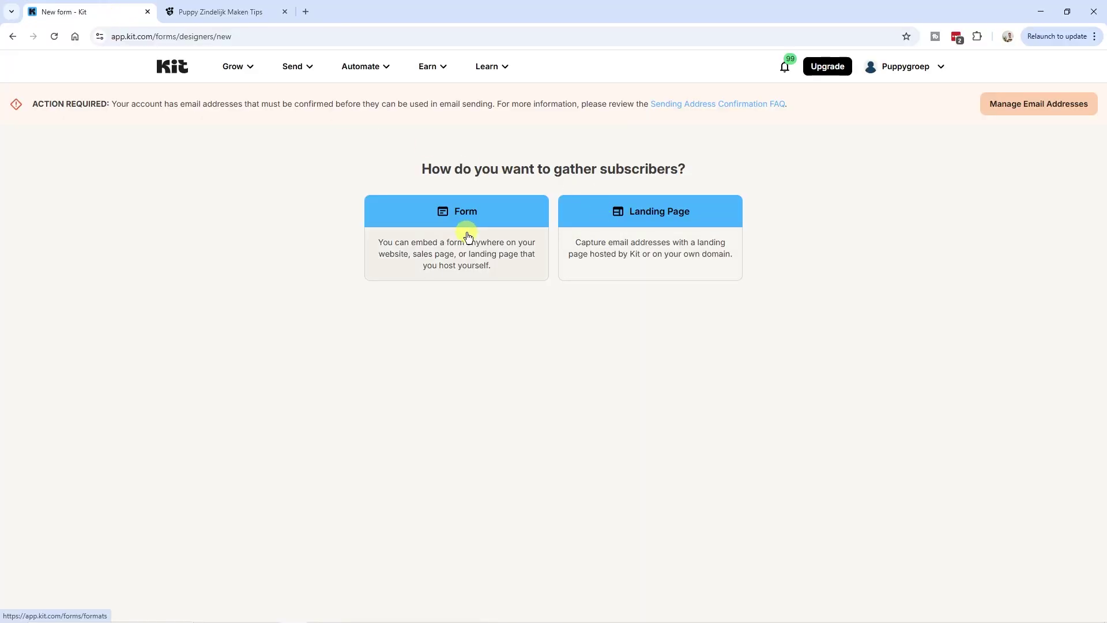
Step: Choose Landing Page and start it from the Cypress template
left_click(653, 249)
left_click_drag(1101, 554, 1101, 86)
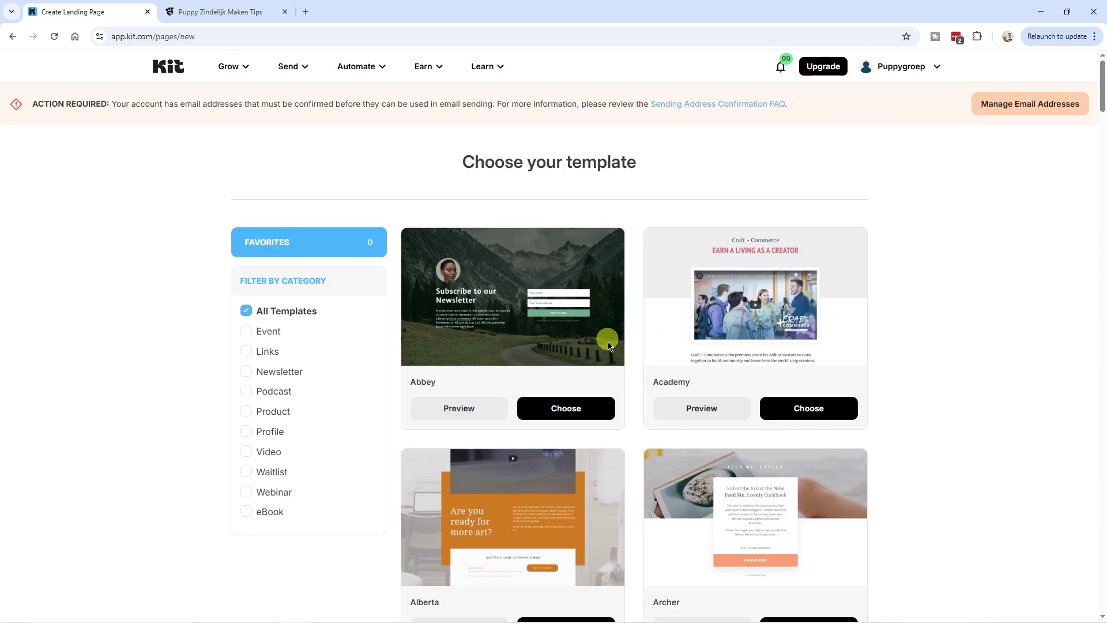
scroll(607, 338, "down", 2)
scroll(549, 241, "up", 1)
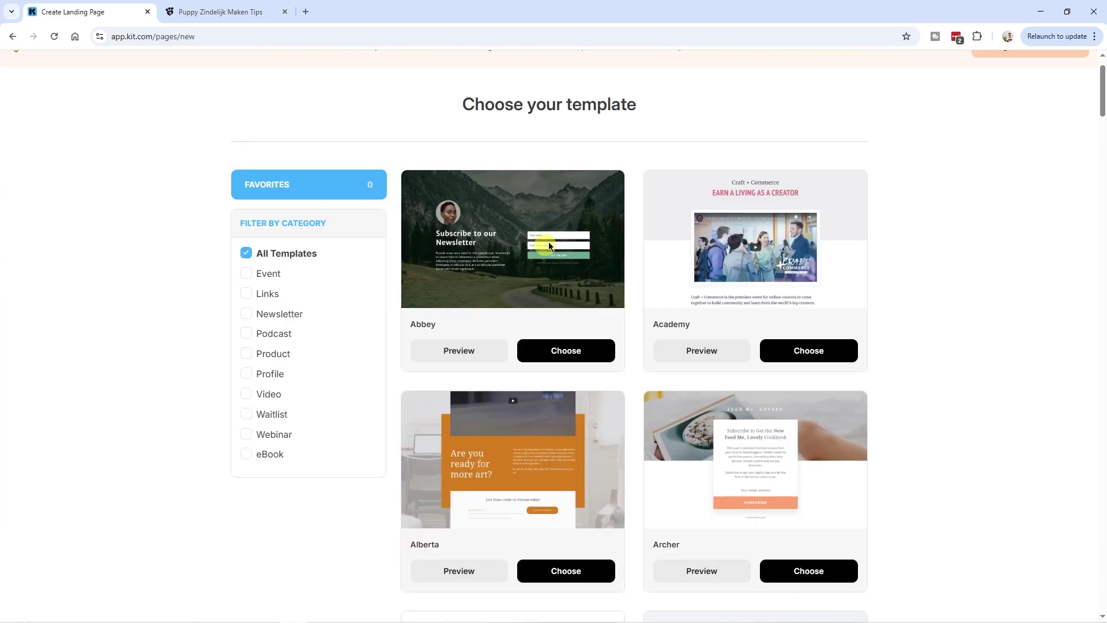
scroll(519, 276, "down", 8)
scroll(691, 311, "down", 14)
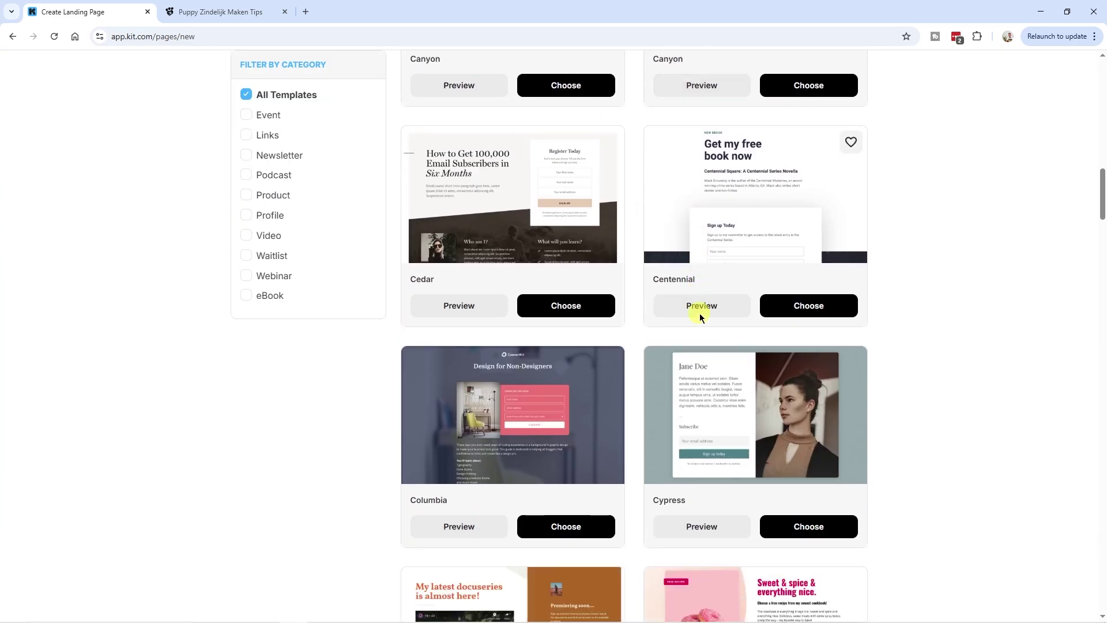
scroll(799, 326, "down", 2)
scroll(819, 306, "up", 1)
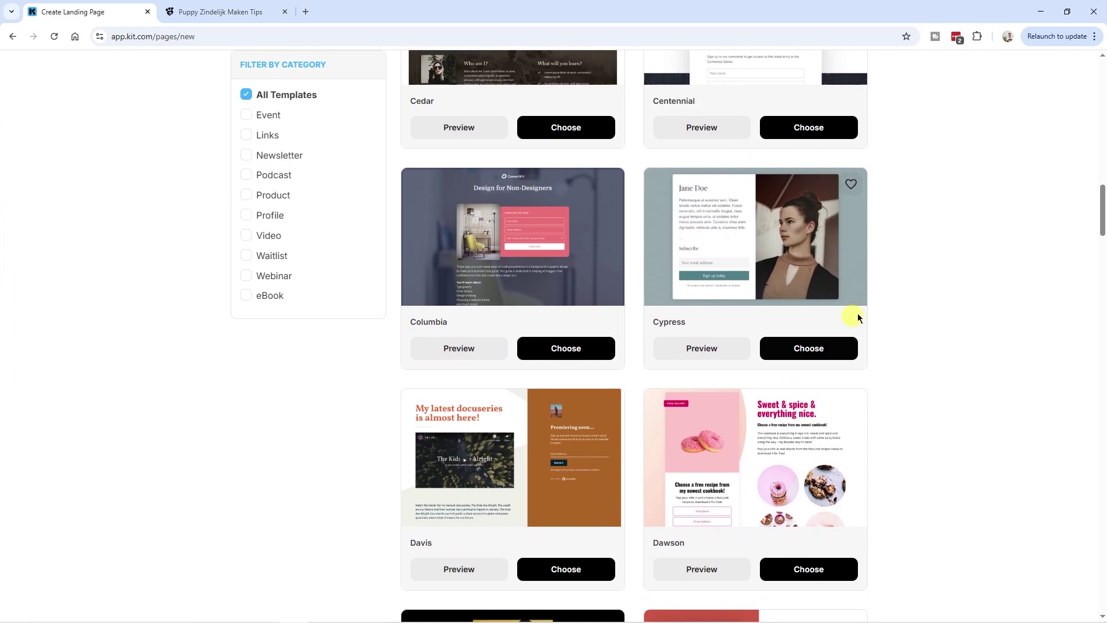
left_click(814, 354)
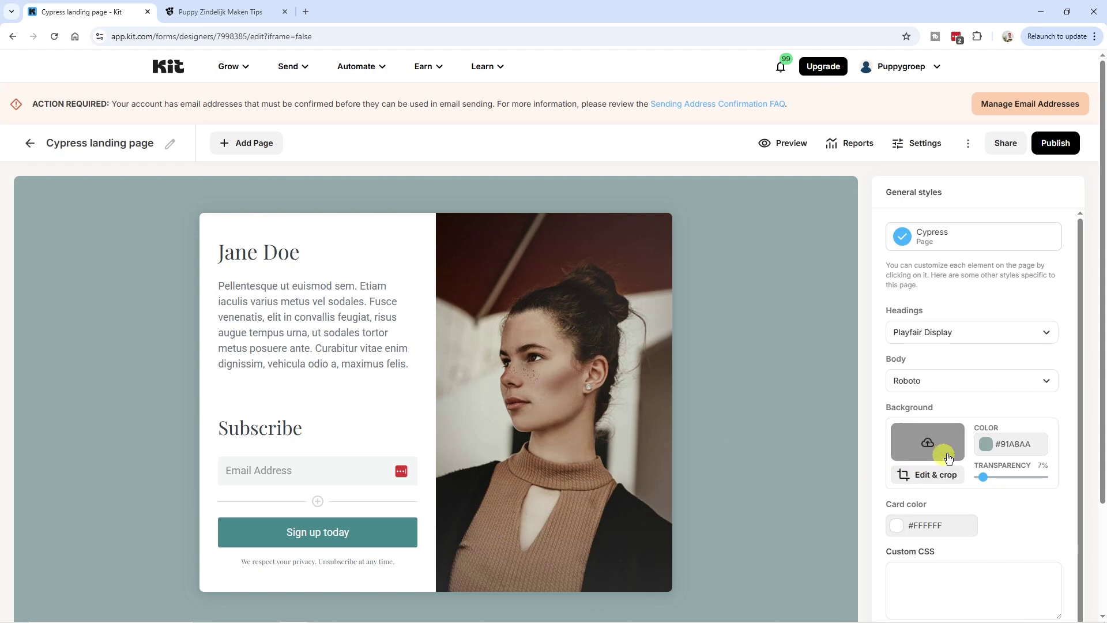
Step: Replace the portrait photo with the PuppyBee image and select the placeholder heading and intro for rewriting
left_click(586, 324)
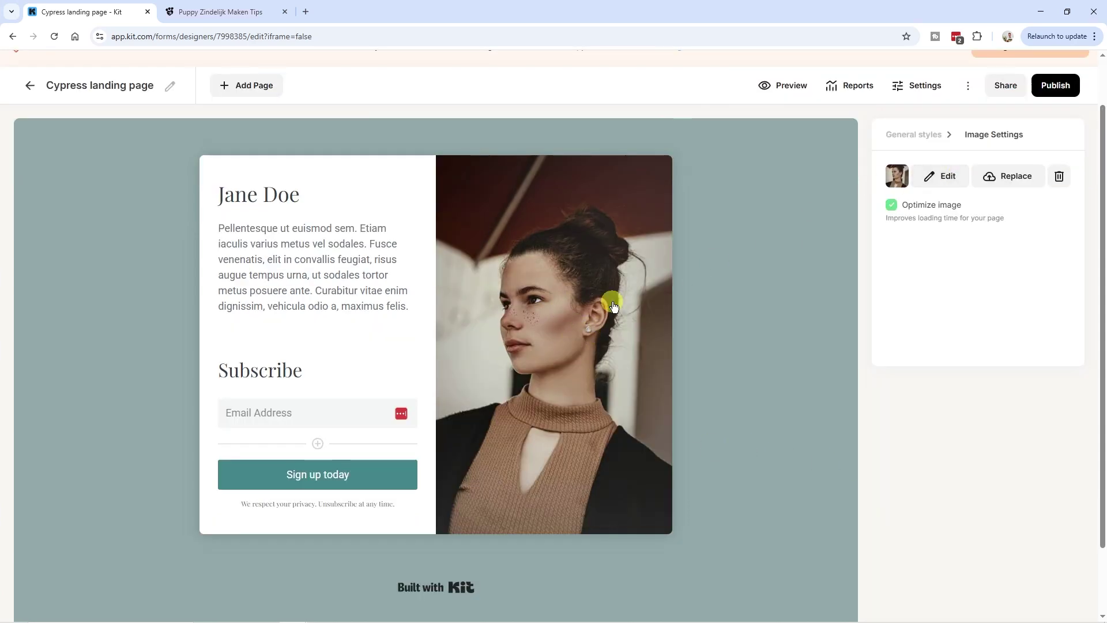
left_click(1007, 176)
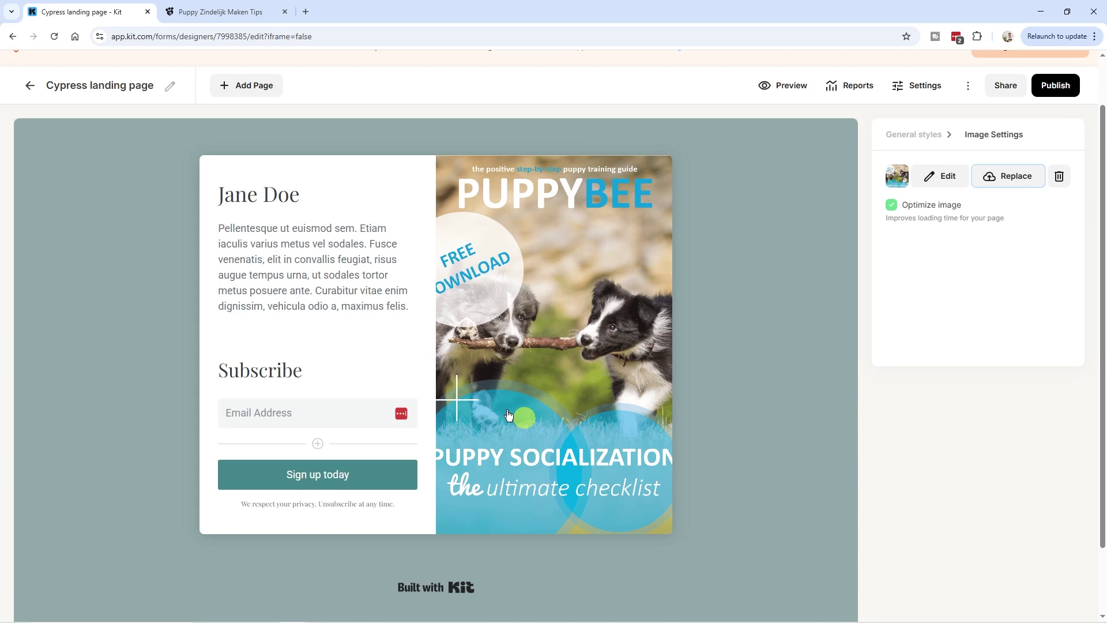
triple_click(265, 195)
left_click(294, 259)
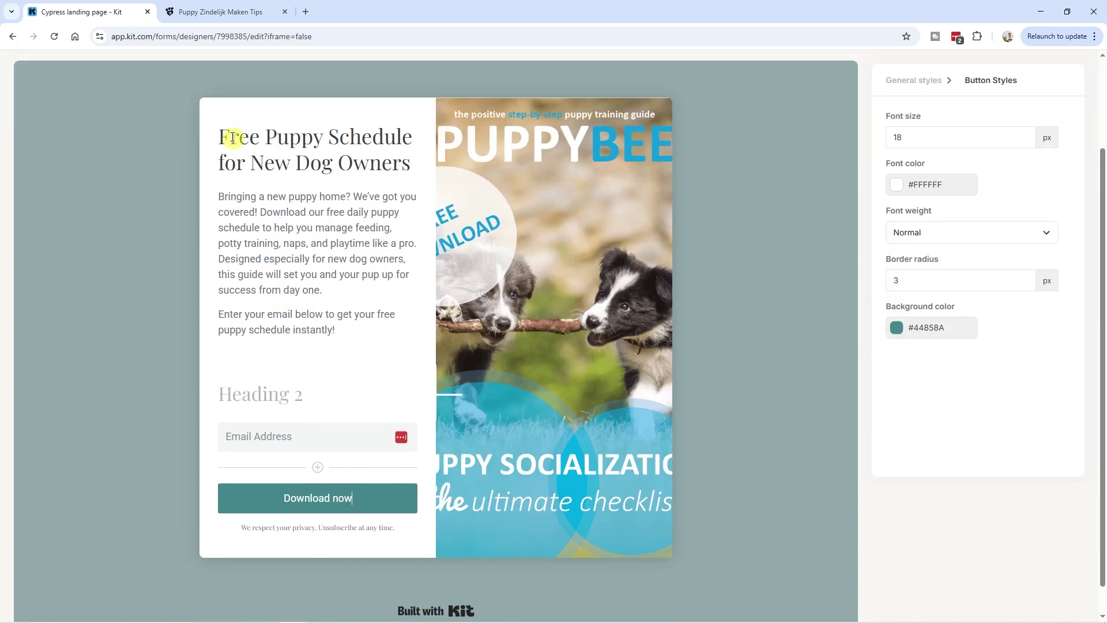
Step: Review the heading, intro paragraph and Download now button, then look at General styles' Custom CSS
left_click_drag(219, 133, 403, 153)
left_click(291, 240)
left_click_drag(223, 196, 371, 358)
left_click(338, 476)
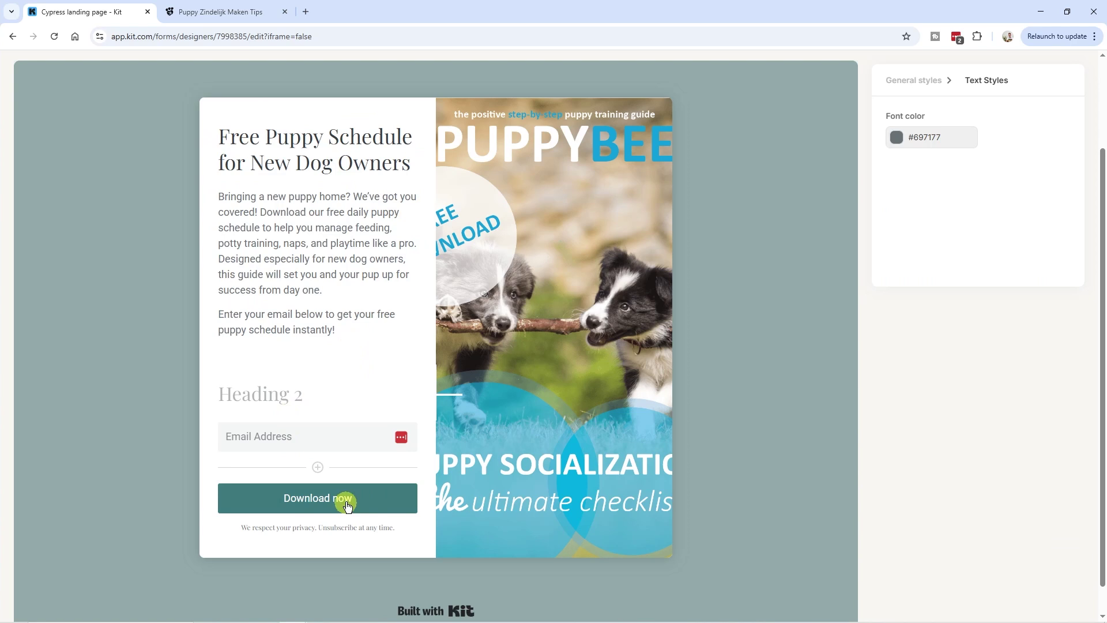
left_click(343, 501)
left_click(265, 401)
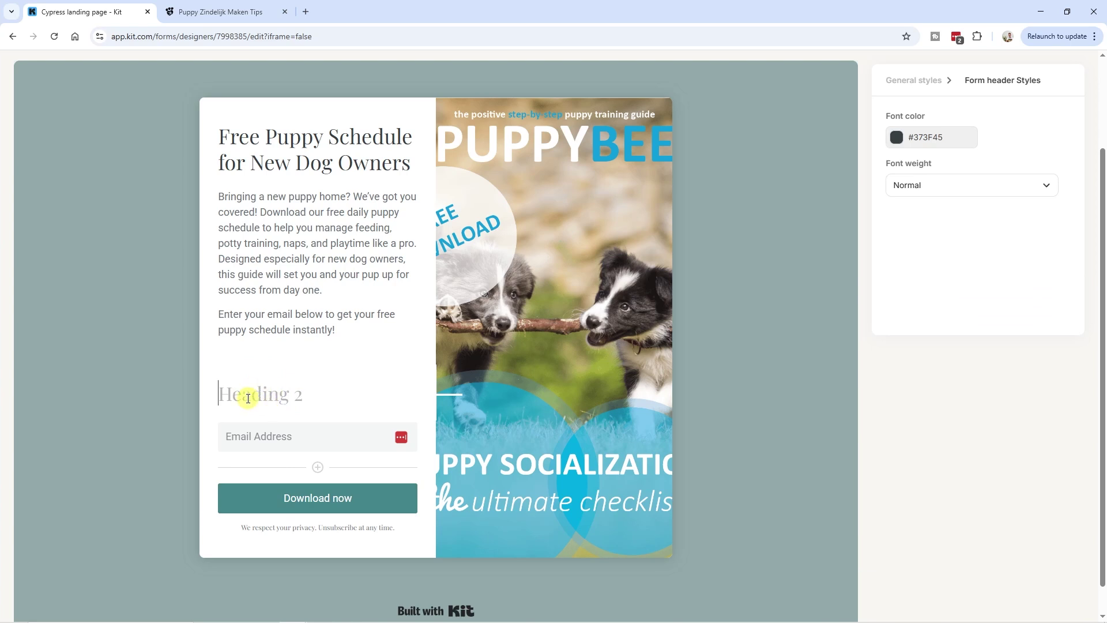
left_click(226, 375)
left_click(934, 467)
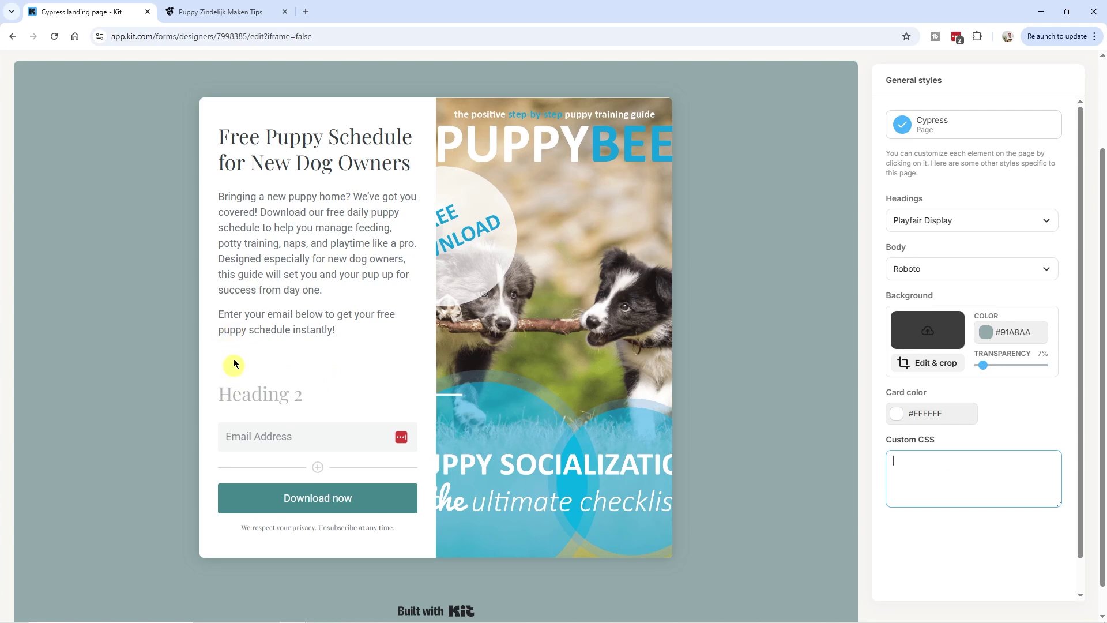
Step: Change the Heading 2 placeholder to 'test', publish the page and open it live
left_click(285, 400)
type("test")
double_click(292, 398)
left_click(282, 400)
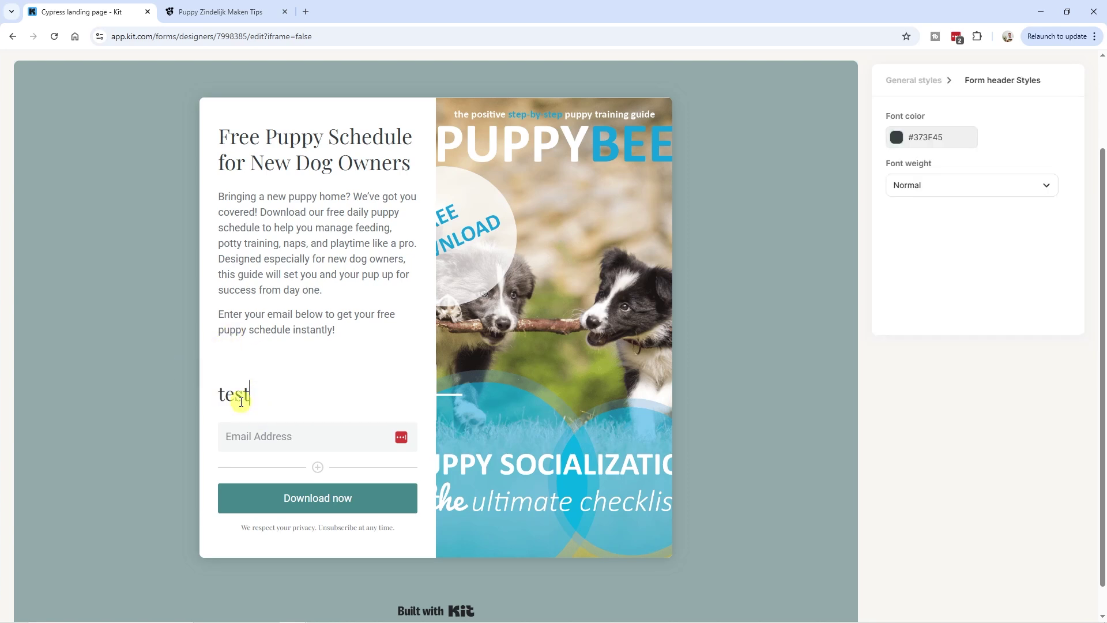
scroll(776, 196, "up", 3)
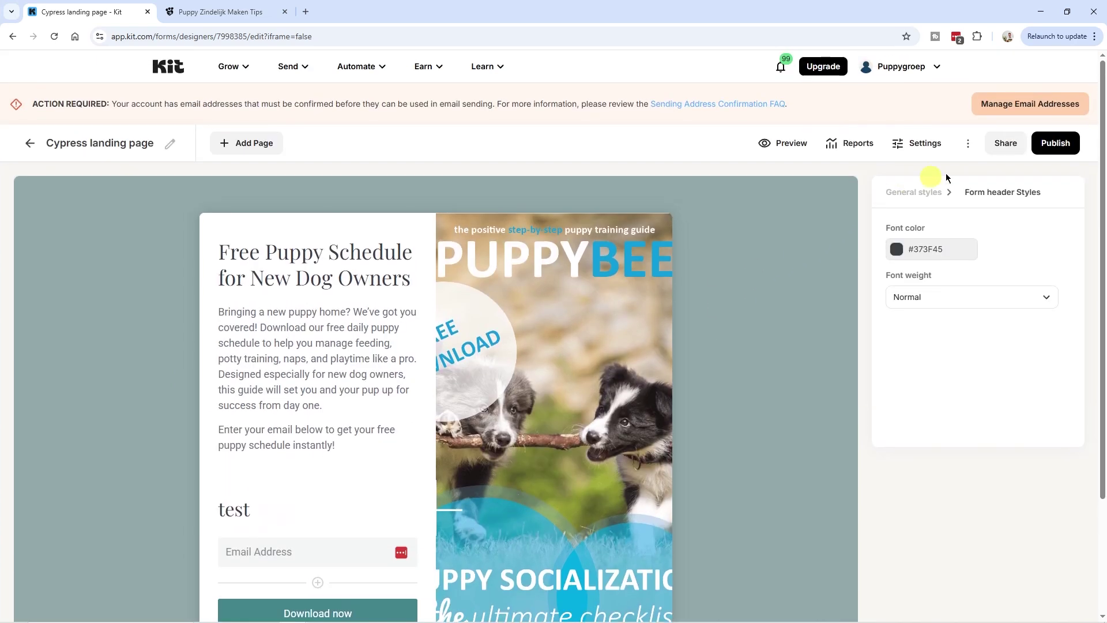
left_click(1053, 146)
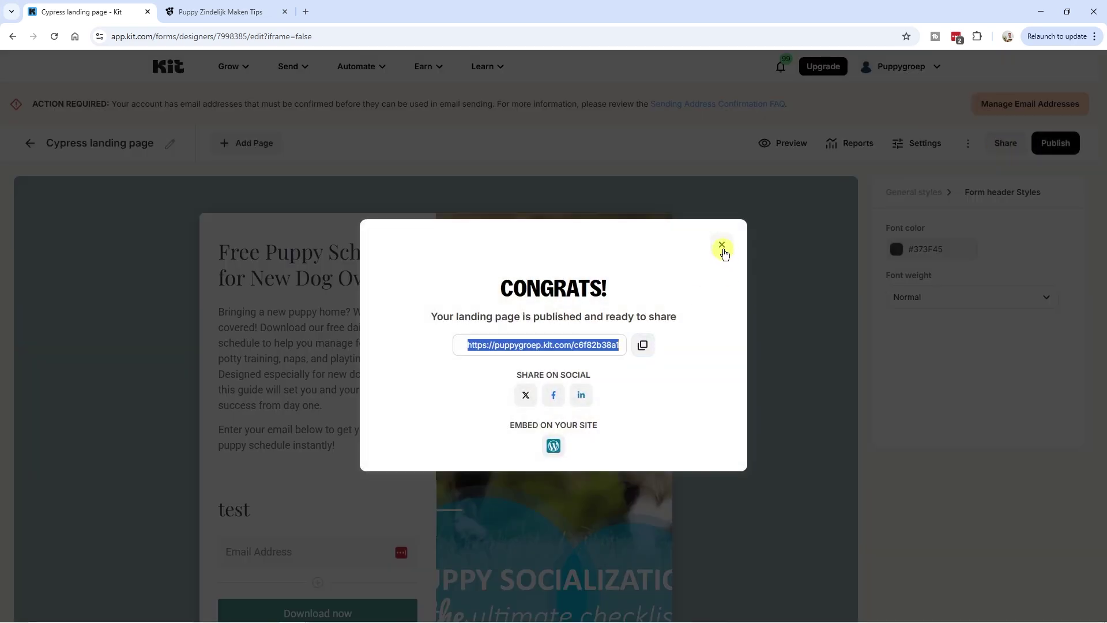
left_click(722, 245)
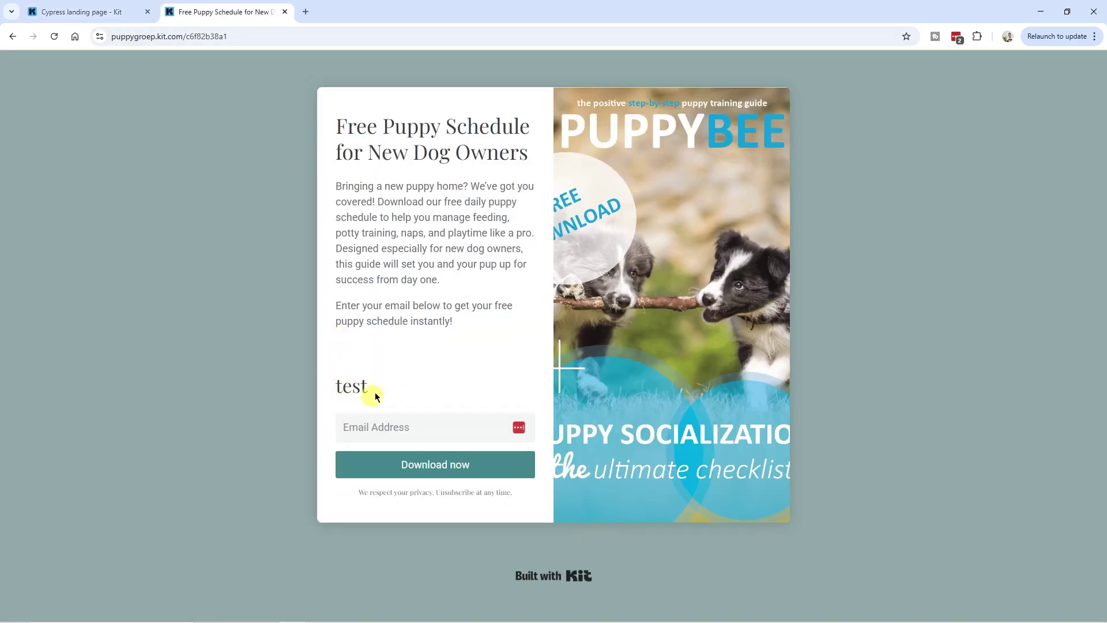
Step: Inspect the live 'test' heading and copy its formkit-heading-secondary font-display class name
right_click(356, 389)
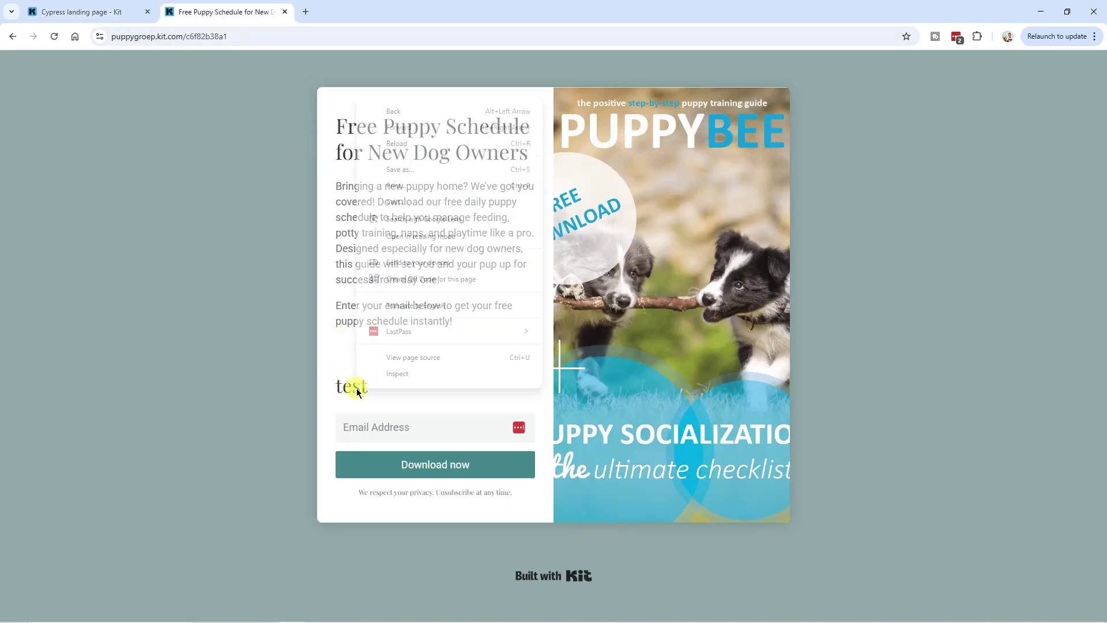
left_click(415, 374)
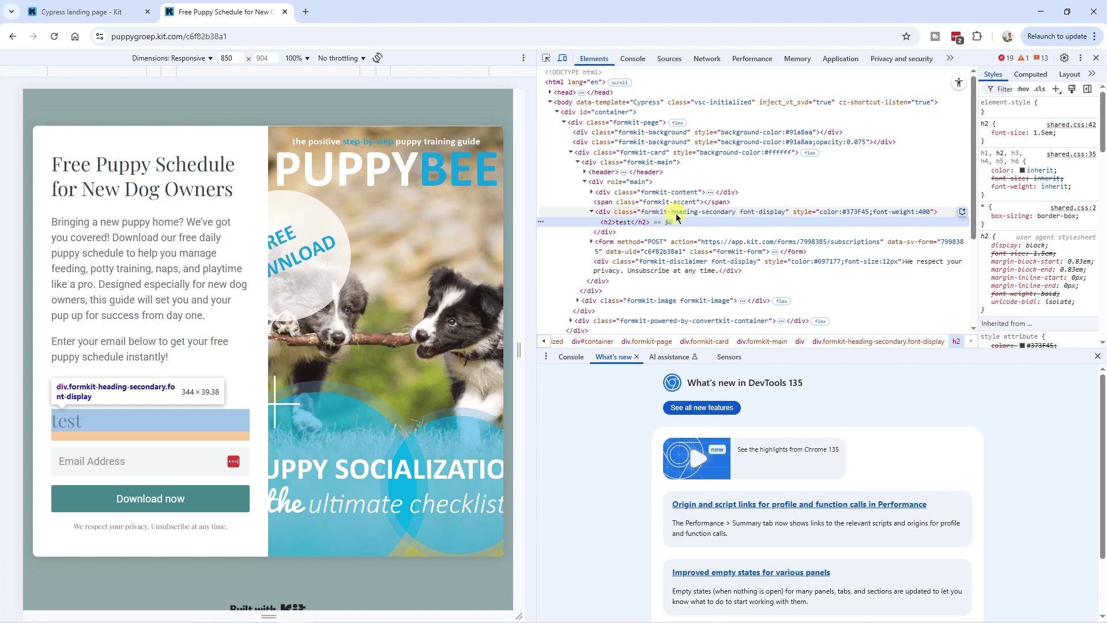
double_click(681, 212)
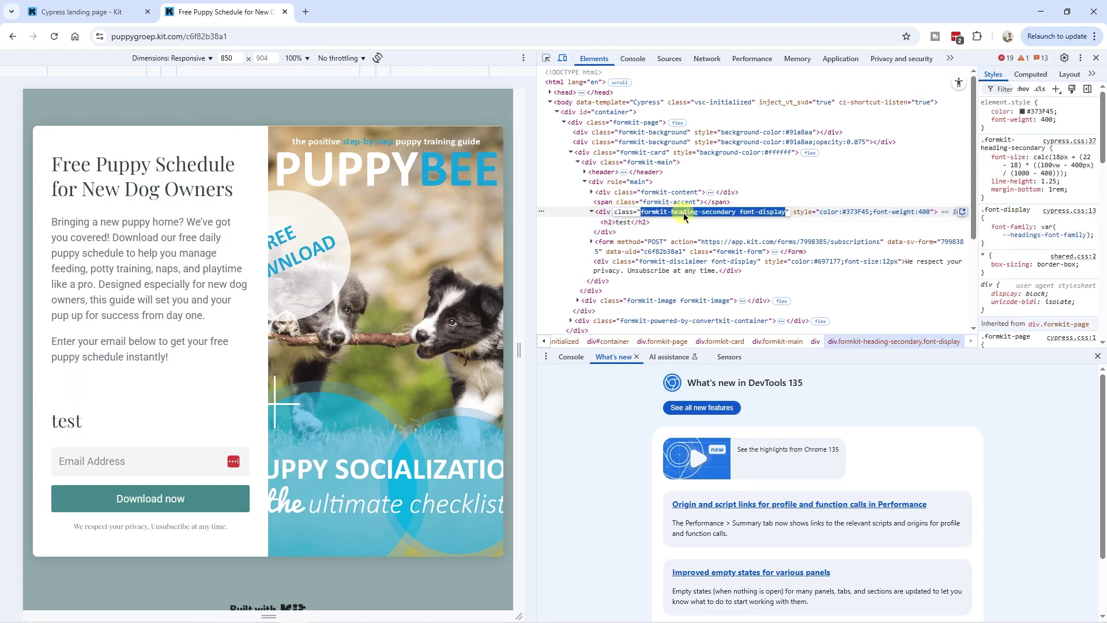
left_click(305, 11)
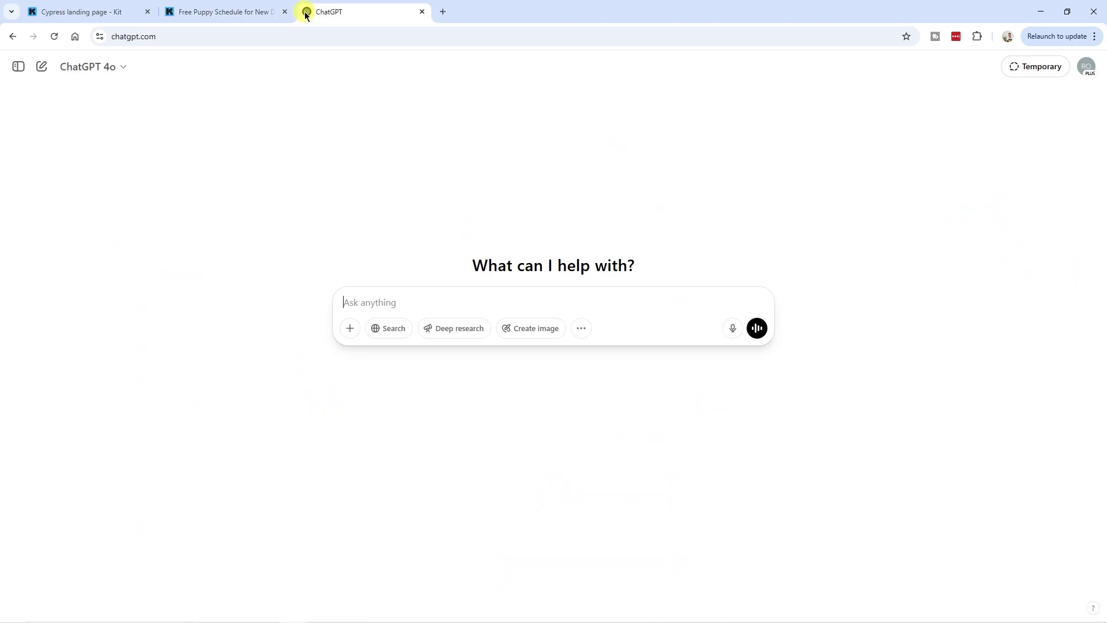
Step: Ask ChatGPT how to hide the formkit-heading-secondary font-display class and copy its display: none rule
type("i dont want to show this class with css:  formkit-heading-secondary font-display")
left_click_drag(516, 315, 296, 287)
left_click(456, 290)
left_click(522, 317)
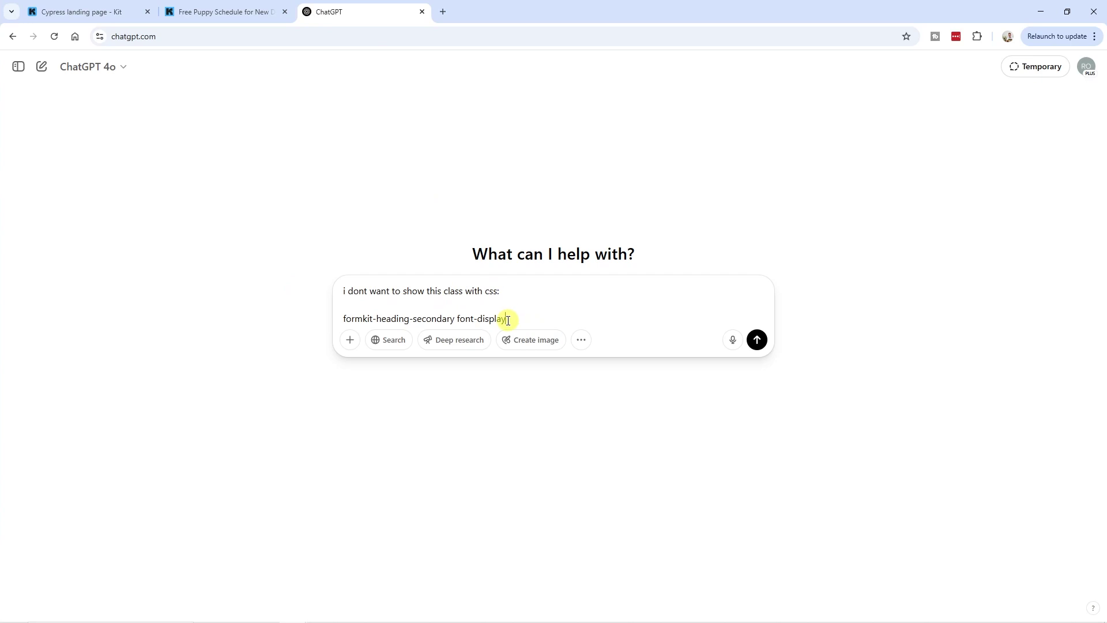
key("Return")
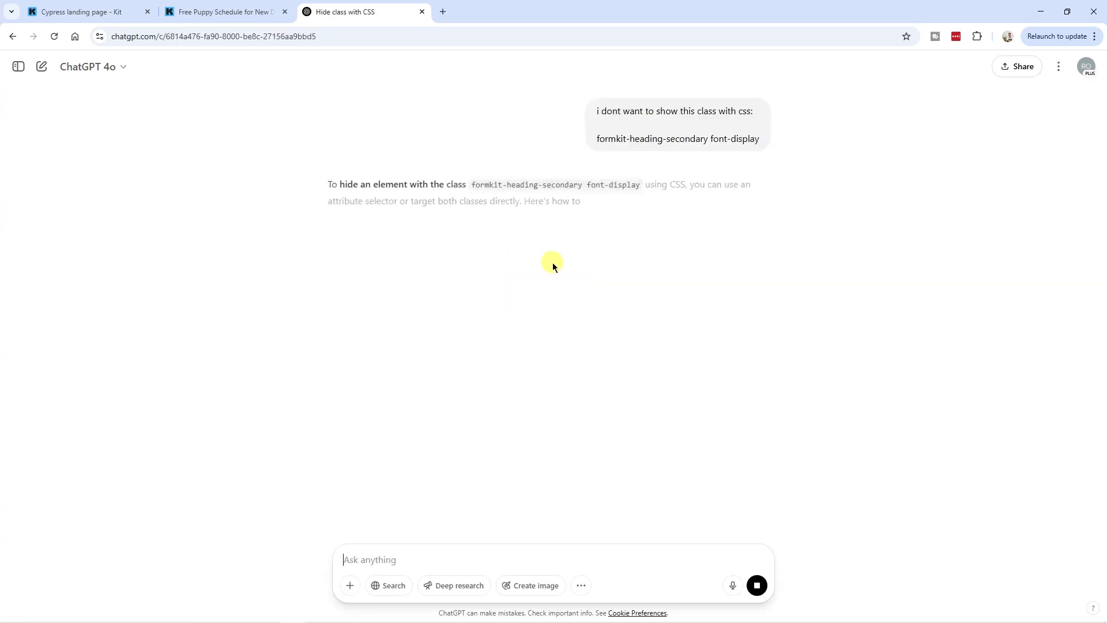
left_click(698, 254)
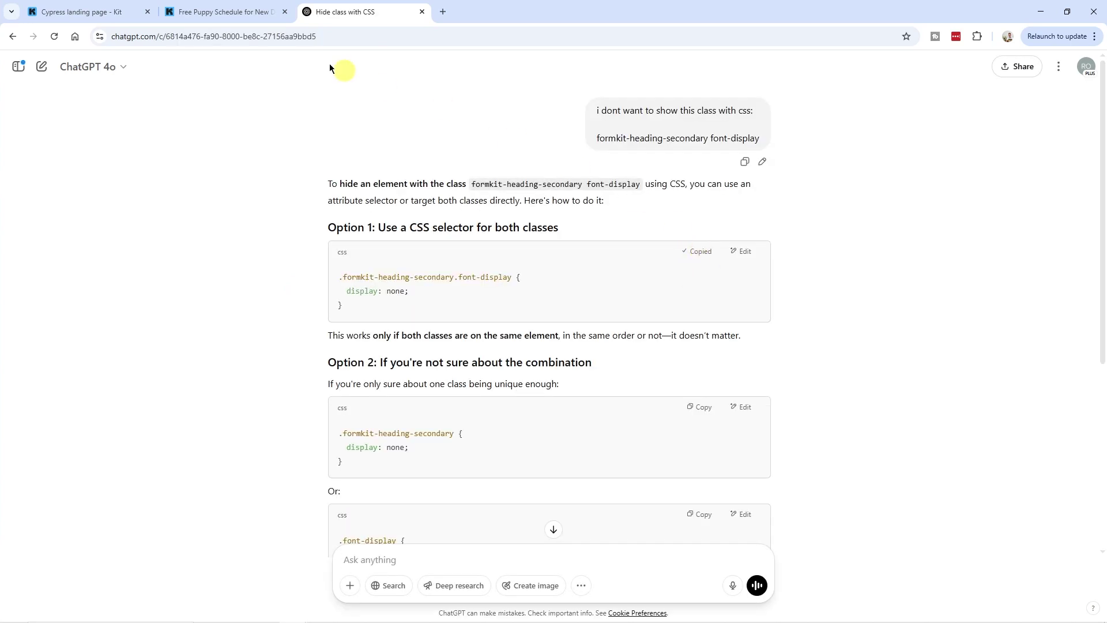
left_click(86, 8)
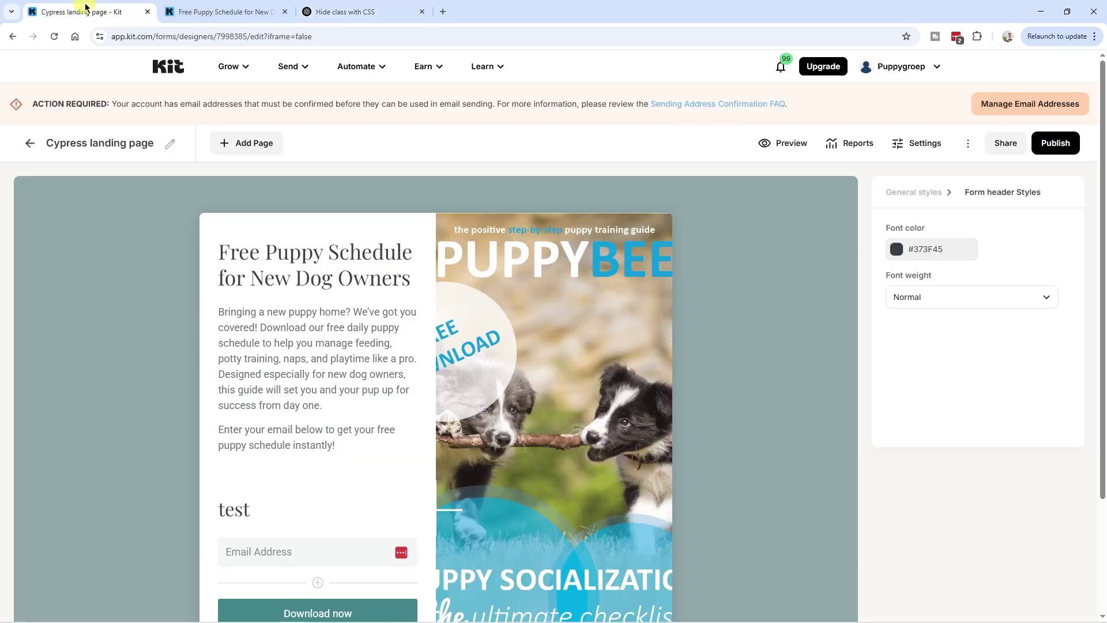
Step: Paste the .formkit-heading-secondary.font-display display: none rule into the page's Custom CSS
left_click(919, 192)
scroll(967, 375, "down", 2)
scroll(966, 374, "down", 1)
left_click(931, 487)
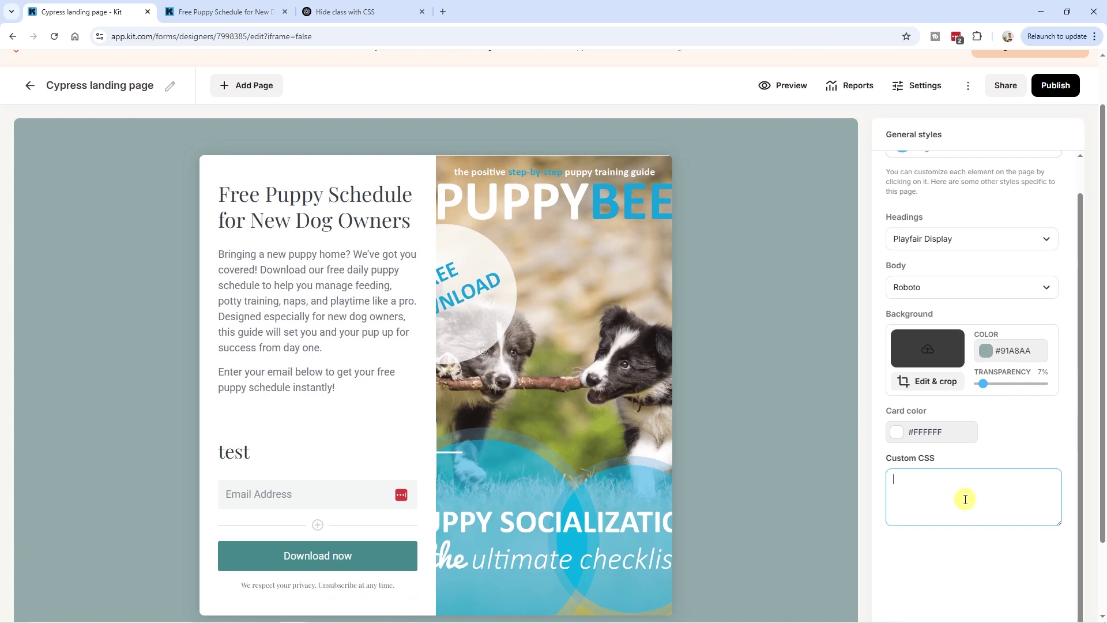
key("ctrl+v")
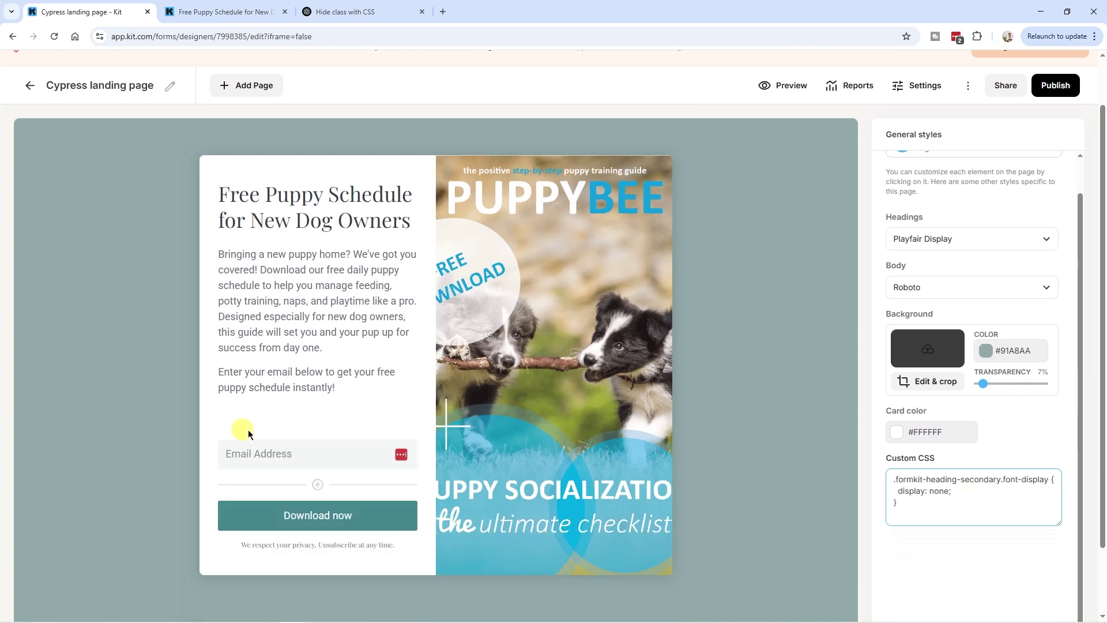
left_click(215, 15)
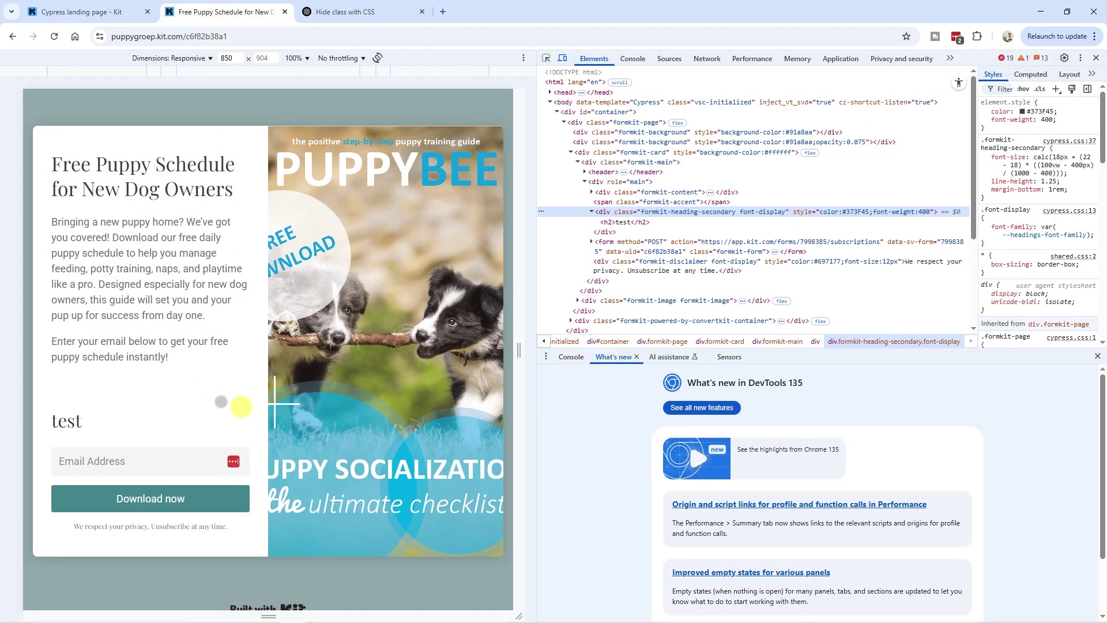
Step: Inspect the live page's markup and copy the formkit-accent span's class name
right_click(64, 390)
left_click(102, 373)
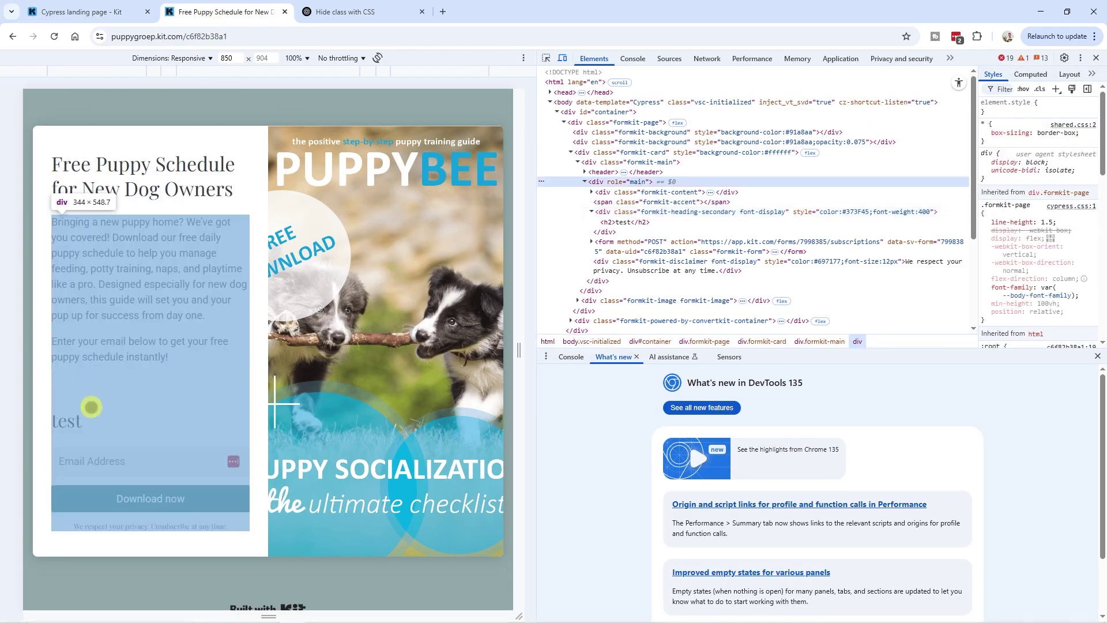
left_click(606, 200)
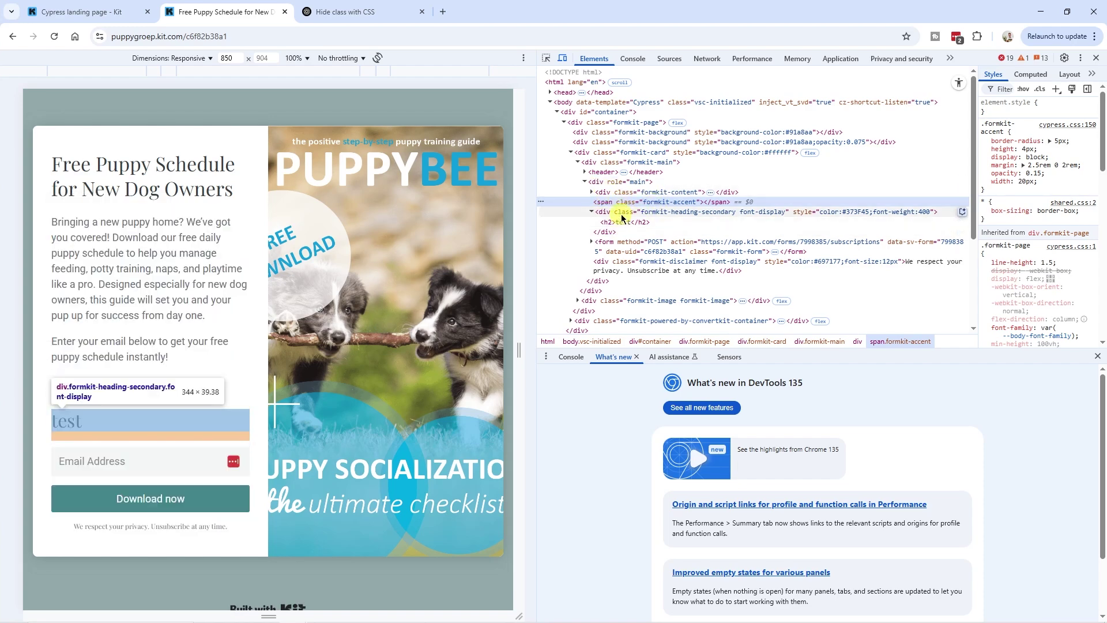
double_click(673, 202)
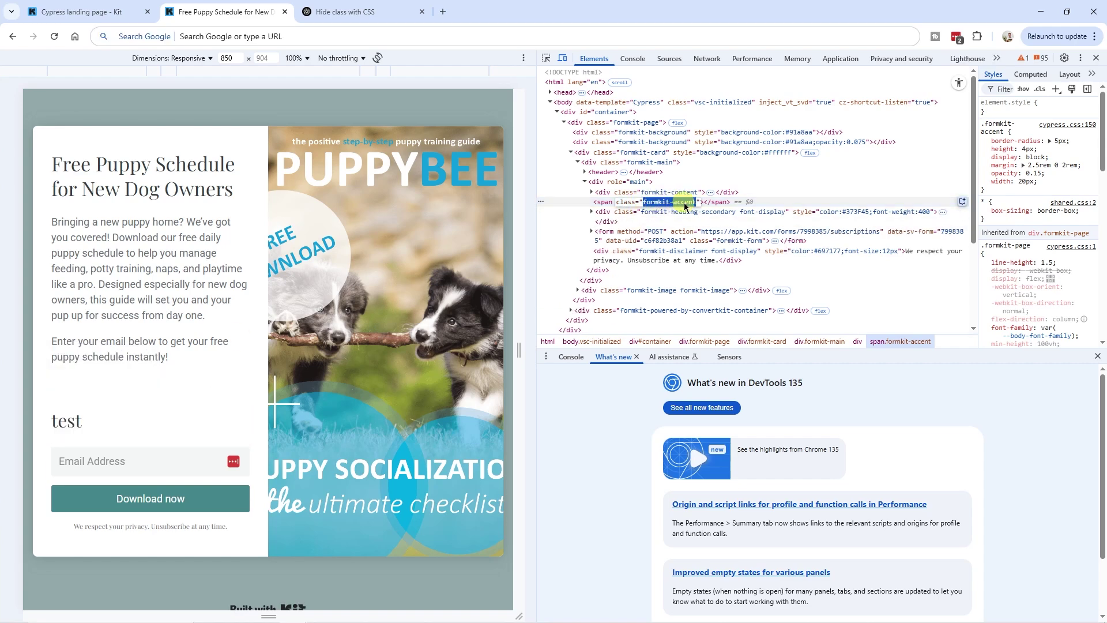
Step: Ask ChatGPT for a combined rule that also hides .formkit-accent, and copy it
left_click(359, 18)
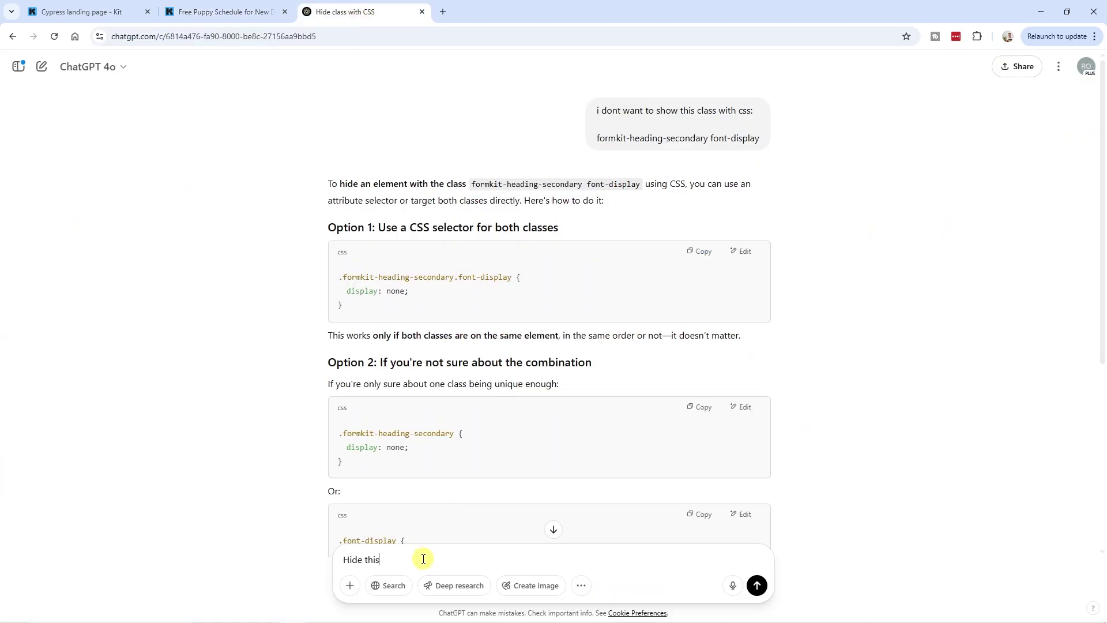
type("O:")
key("shift+Return")
key("shift+Return")
key("ctrl+v")
key("Return")
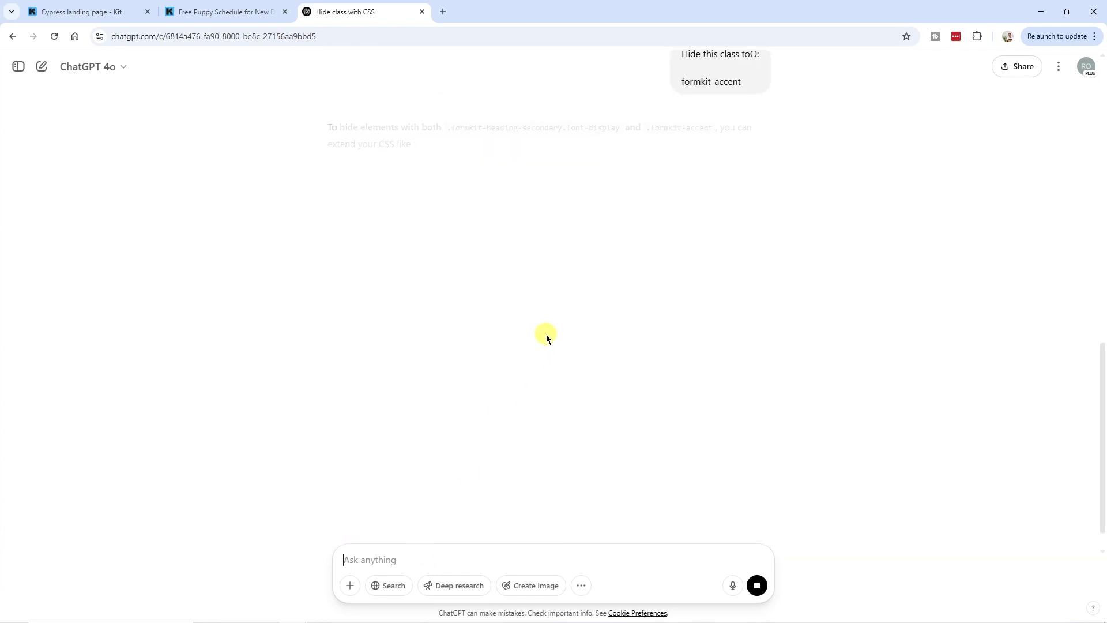
left_click(702, 195)
Step: Replace the Kit page's Custom CSS with the combined display: none rule
left_click(93, 10)
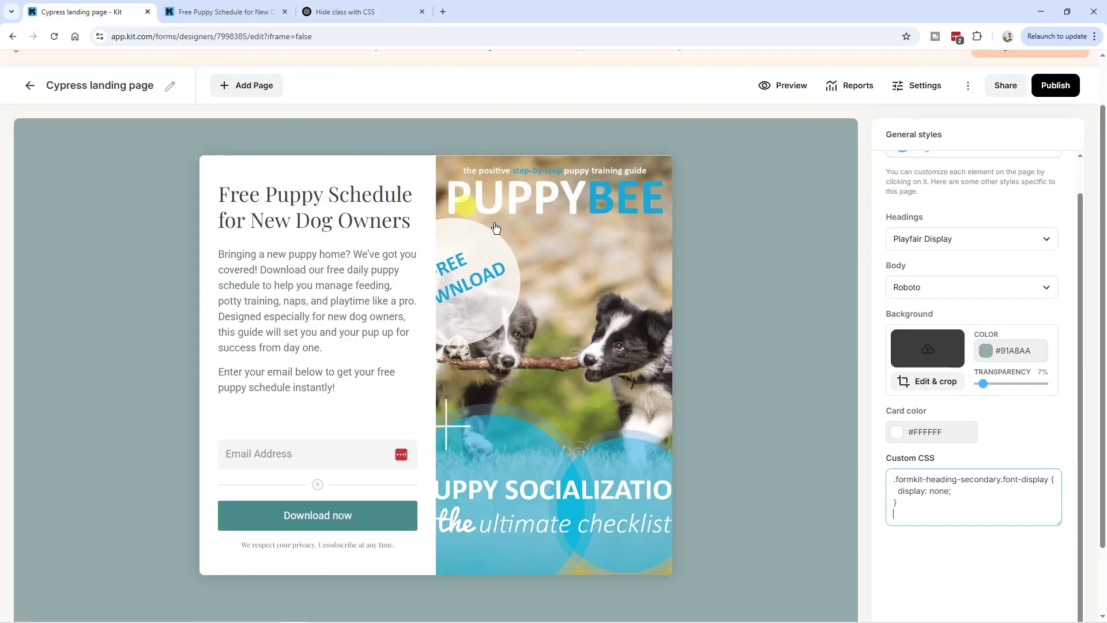
left_click(951, 498)
key("ctrl+a")
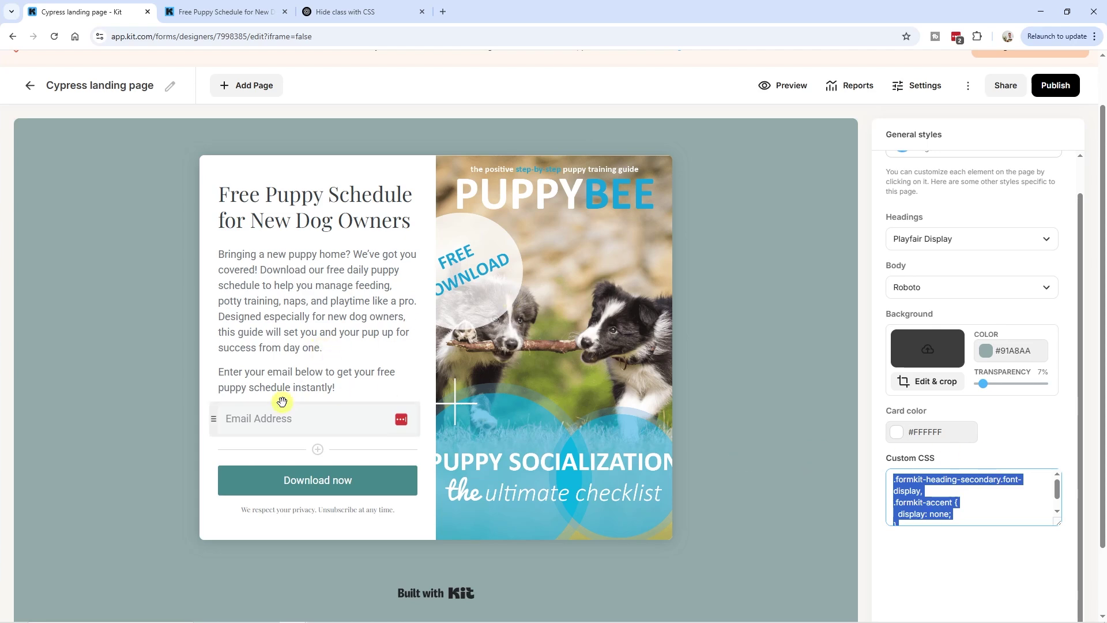
key("ctrl+Tab")
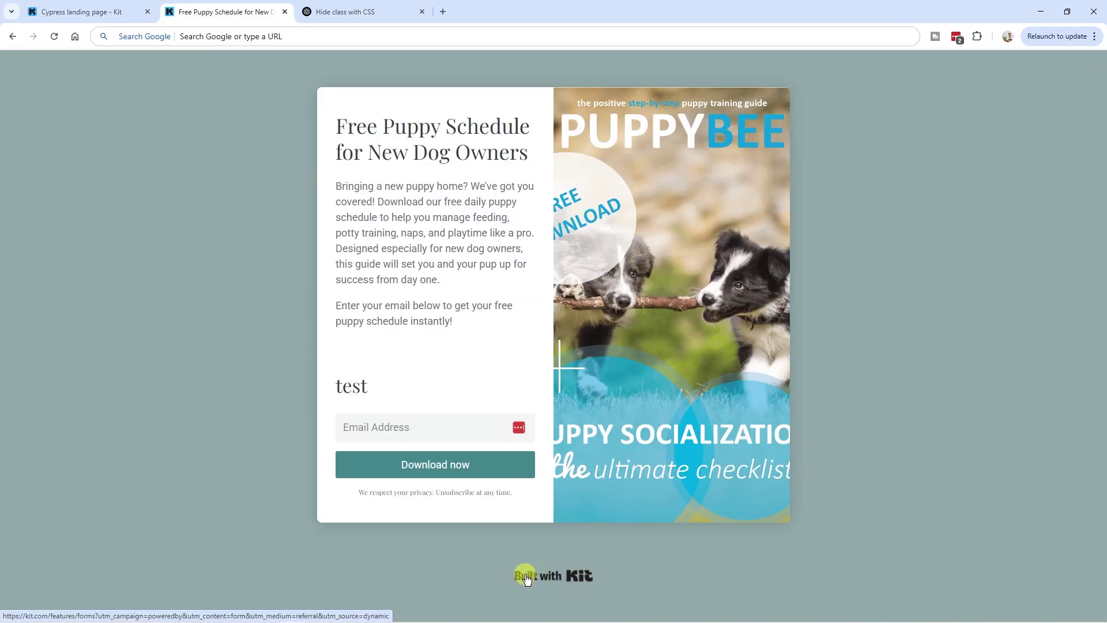
Step: Inspect the Built with Kit badge and copy its formkit-powered-by-convertkit-container class name
right_click(545, 579)
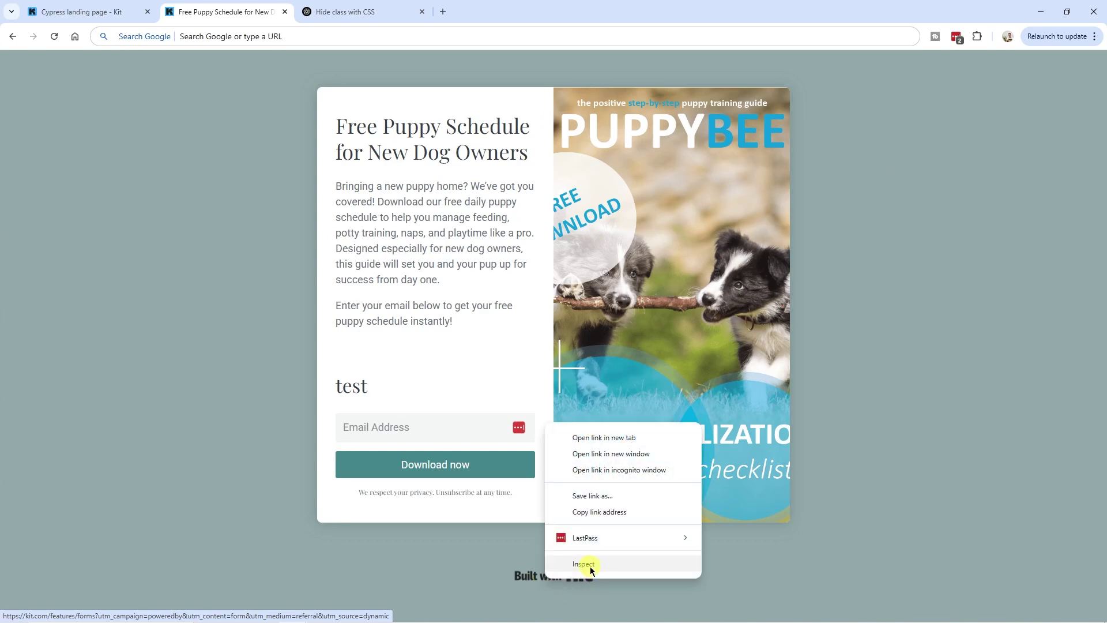
left_click(591, 569)
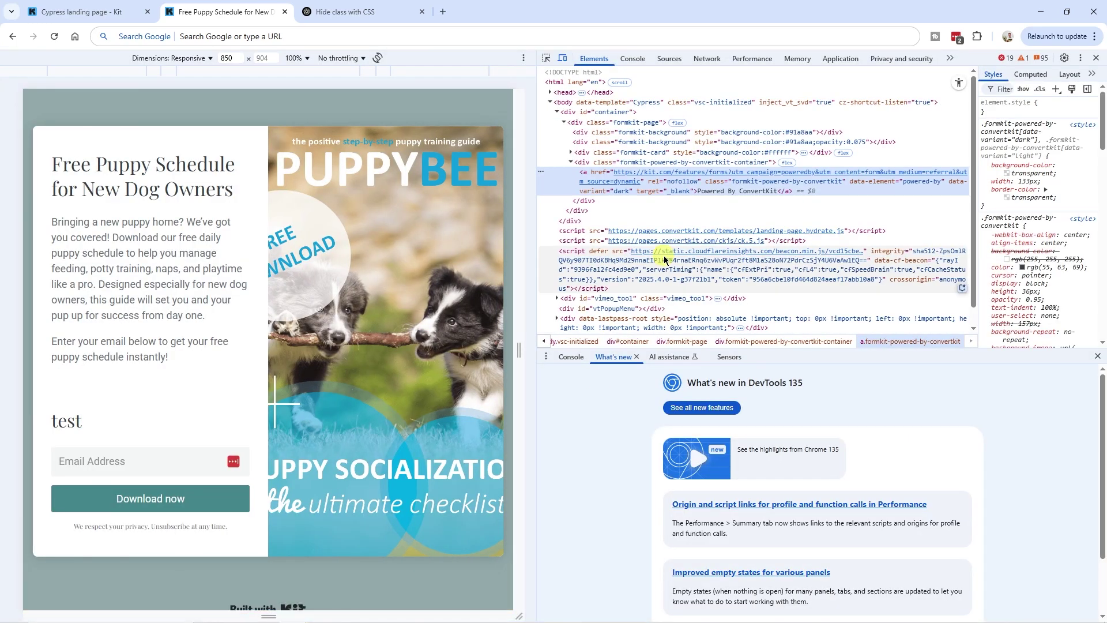
double_click(692, 162)
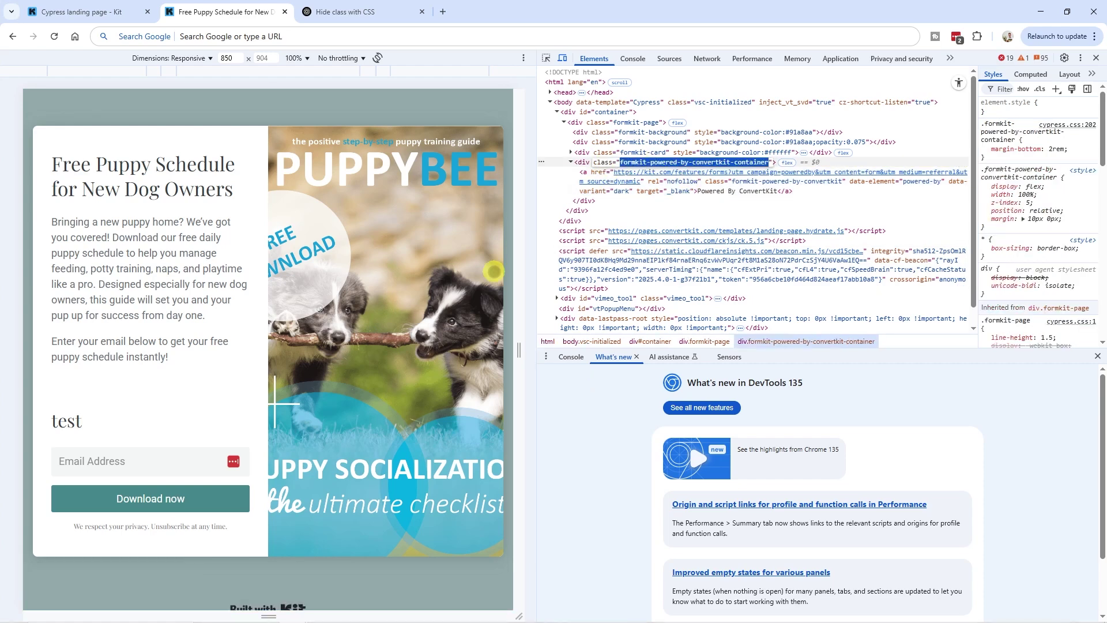
scroll(356, 425, "down", 1)
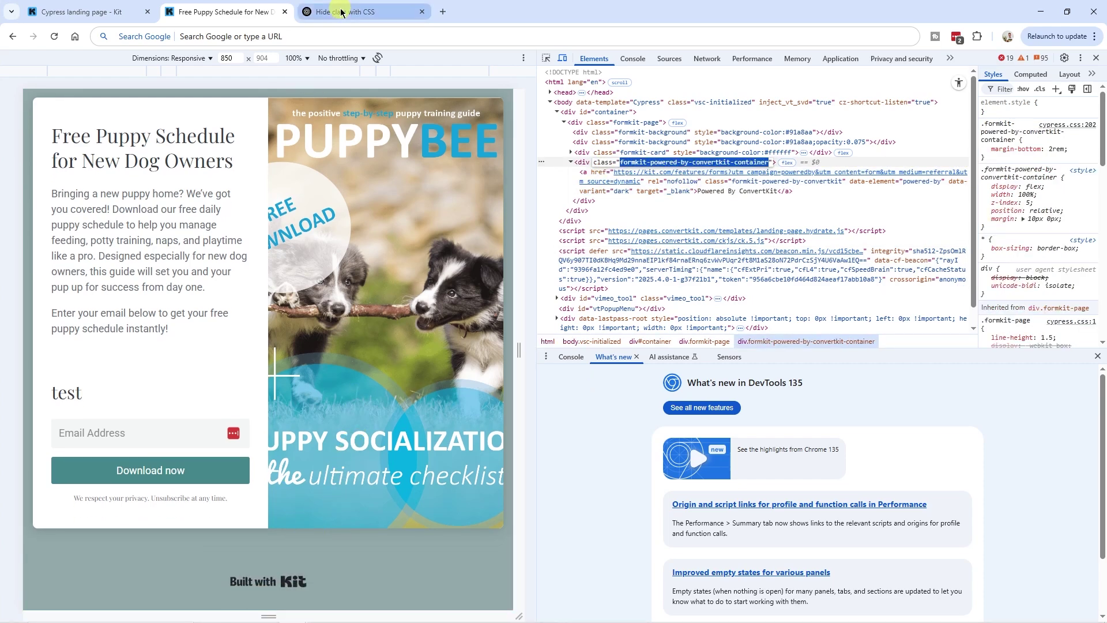
left_click(371, 12)
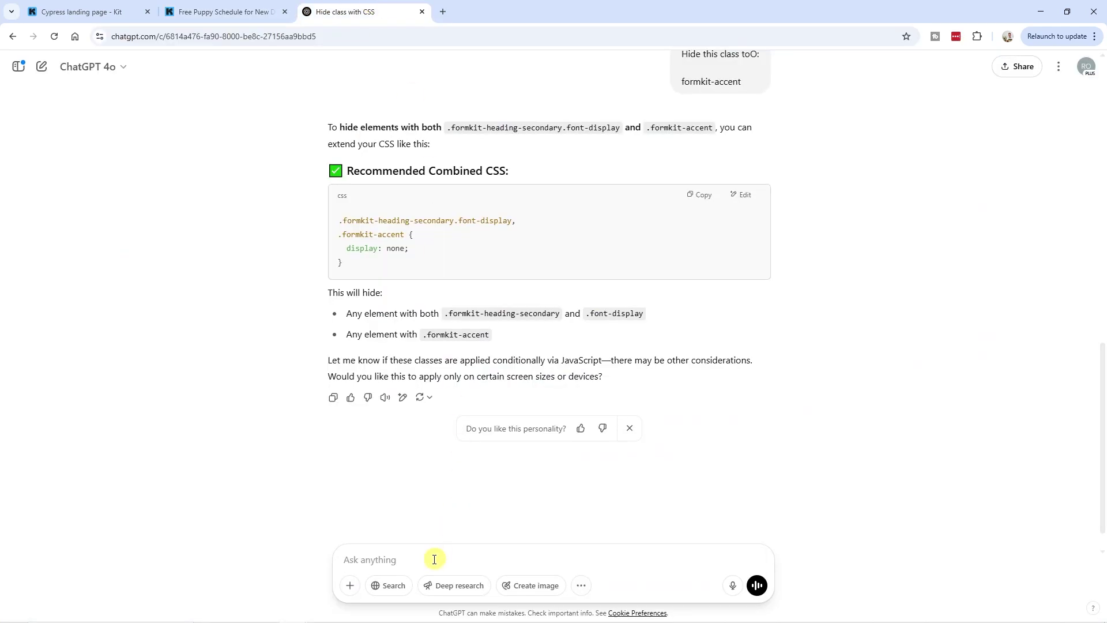
Step: Ask ChatGPT to also hide the formkit-powered-by-convertkit-container class, and copy the updated CSS
type("Remove this class too:")
key("shift+Return")
key("shift+Return")
key("ctrl+v")
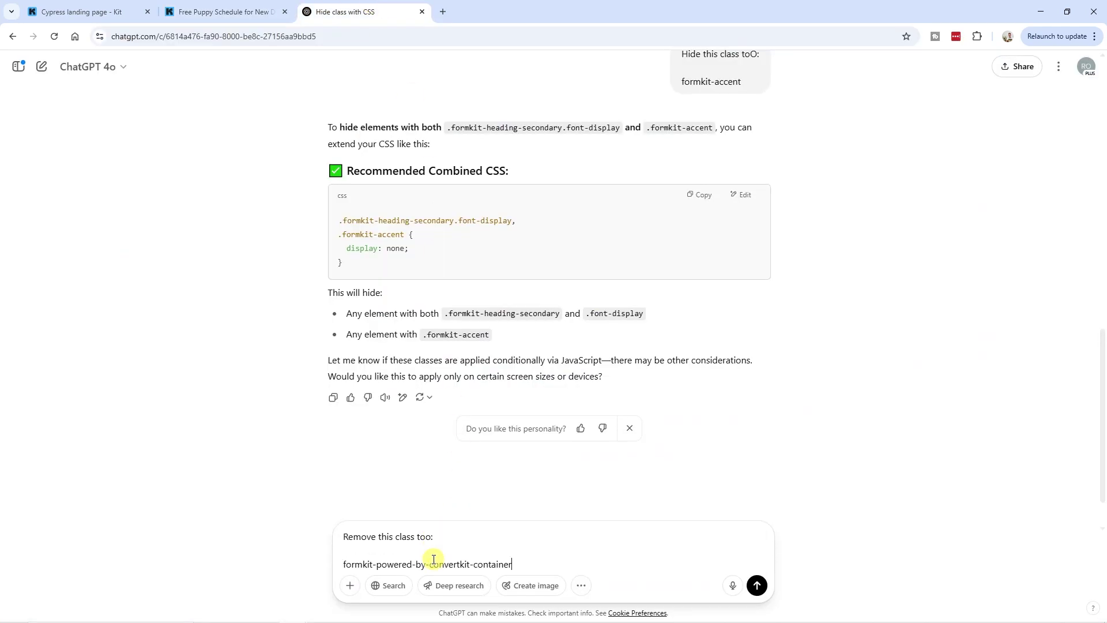
key("Return")
left_click(702, 178)
Step: Replace Kit's Custom CSS with the updated rules hiding all three selectors
key("ctrl+1")
left_click(978, 508)
key("ctrl+a")
key("ctrl+v")
scroll(440, 617, "down", 1)
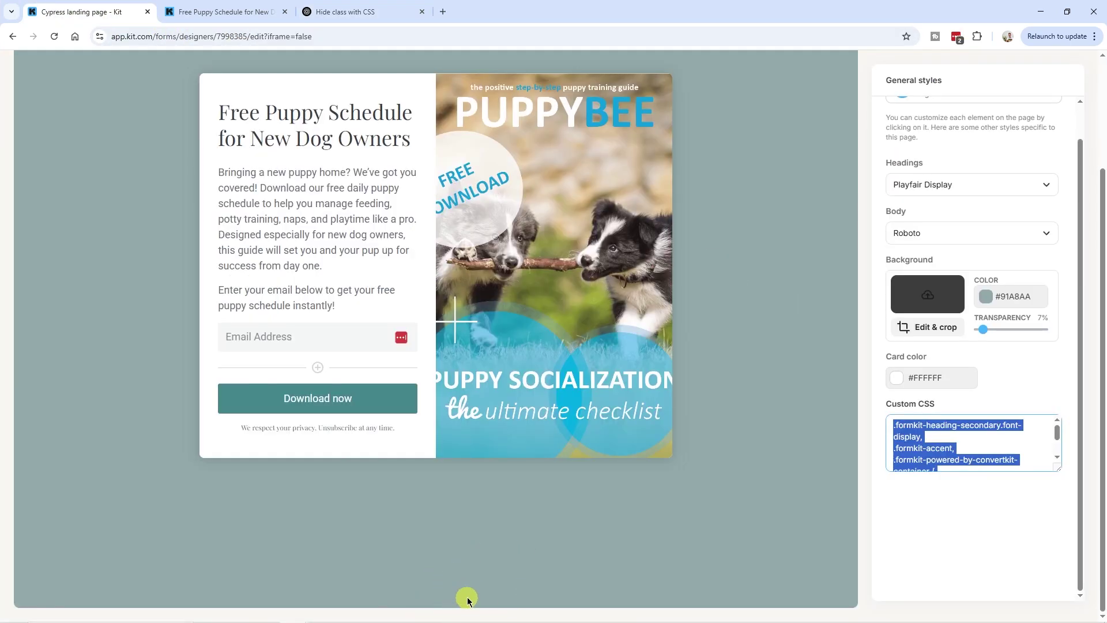
Step: Republish the landing page and reload the live Cypress page to confirm the heading and badge are gone
scroll(487, 597, "up", 2)
left_click(1057, 144)
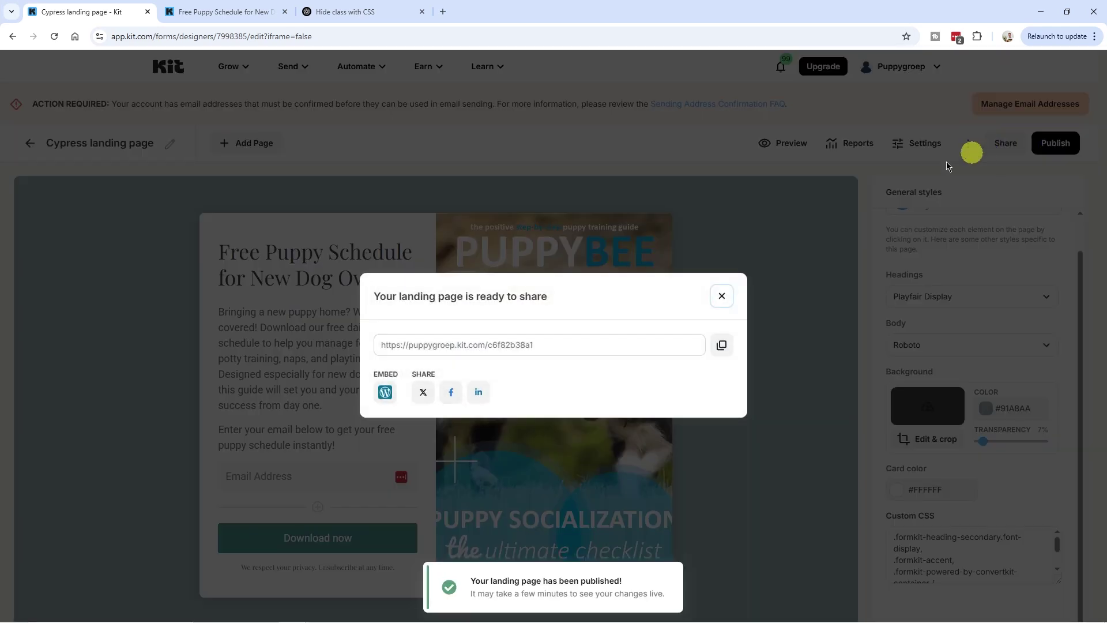
left_click(233, 16)
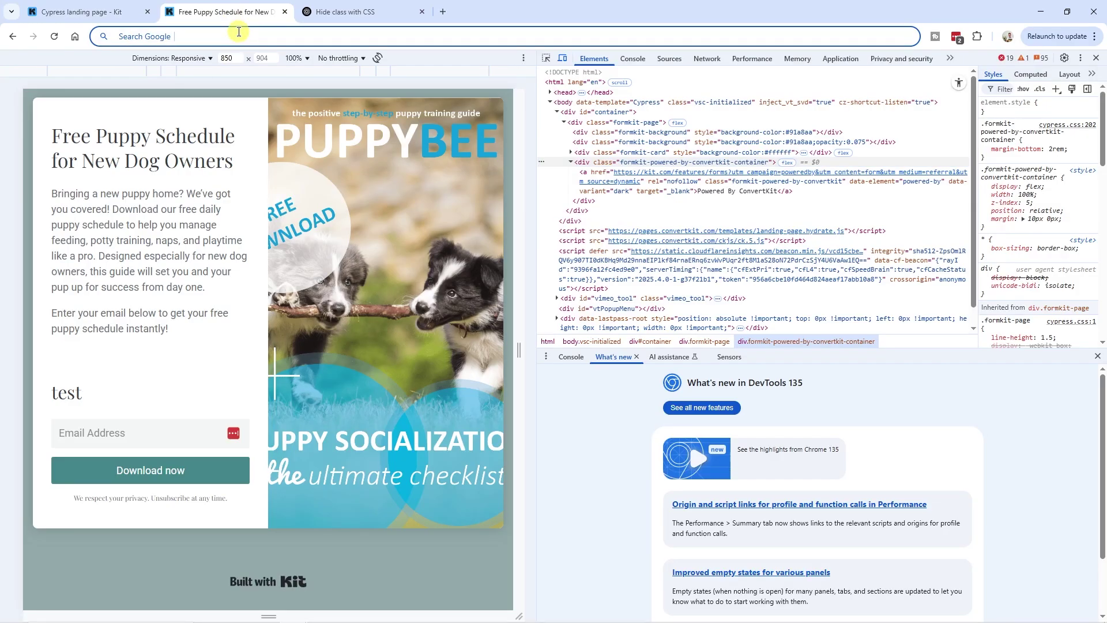
key("ctrl+v")
key("Return")
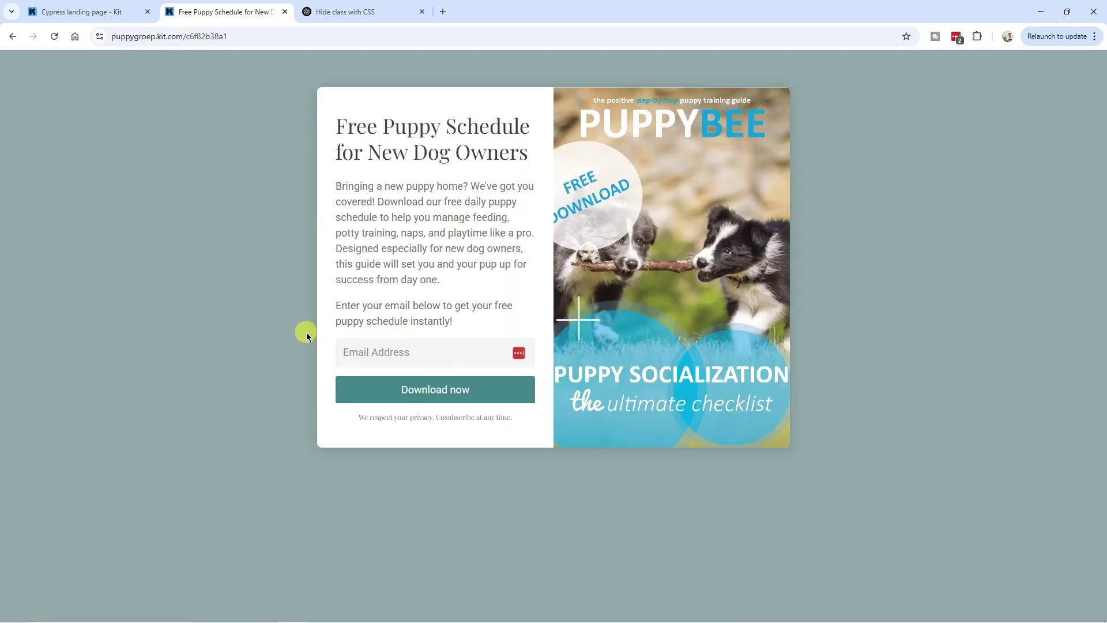
key("ctrl+shift+Tab")
Step: Set the landing page's custom domain to checklist.puppybee.com and close the settings
left_click(533, 314)
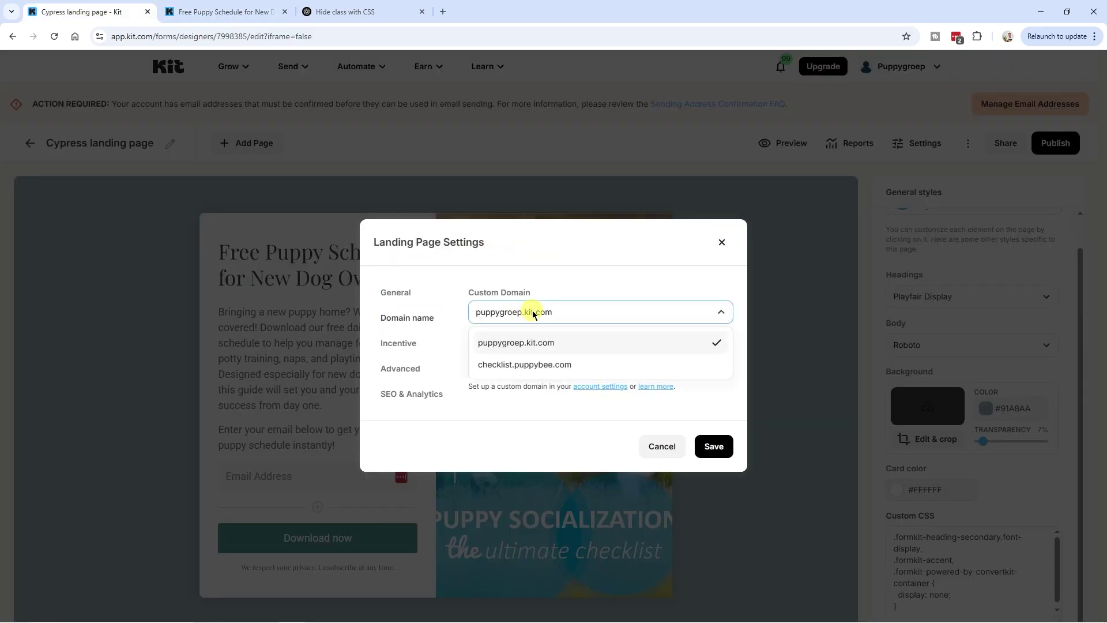
left_click(533, 364)
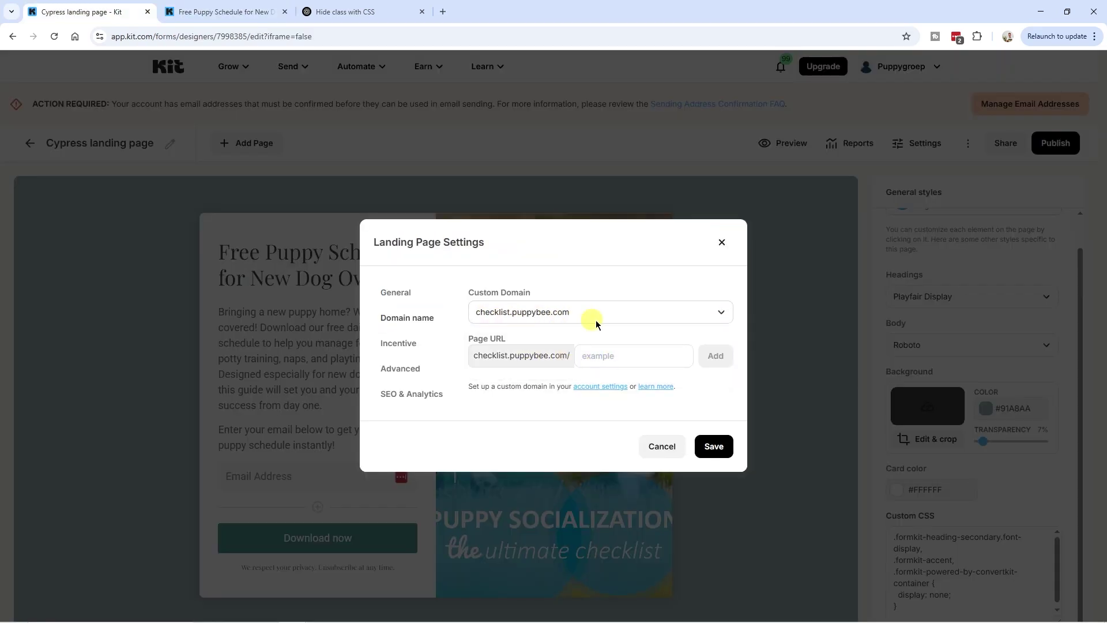
left_click(539, 313)
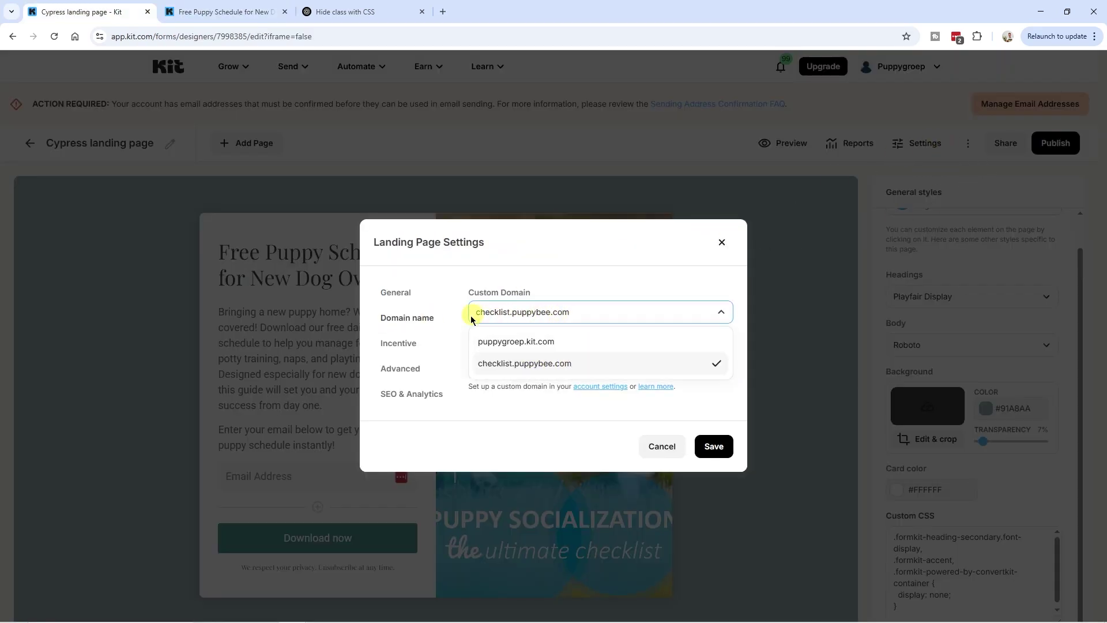
left_click(582, 316)
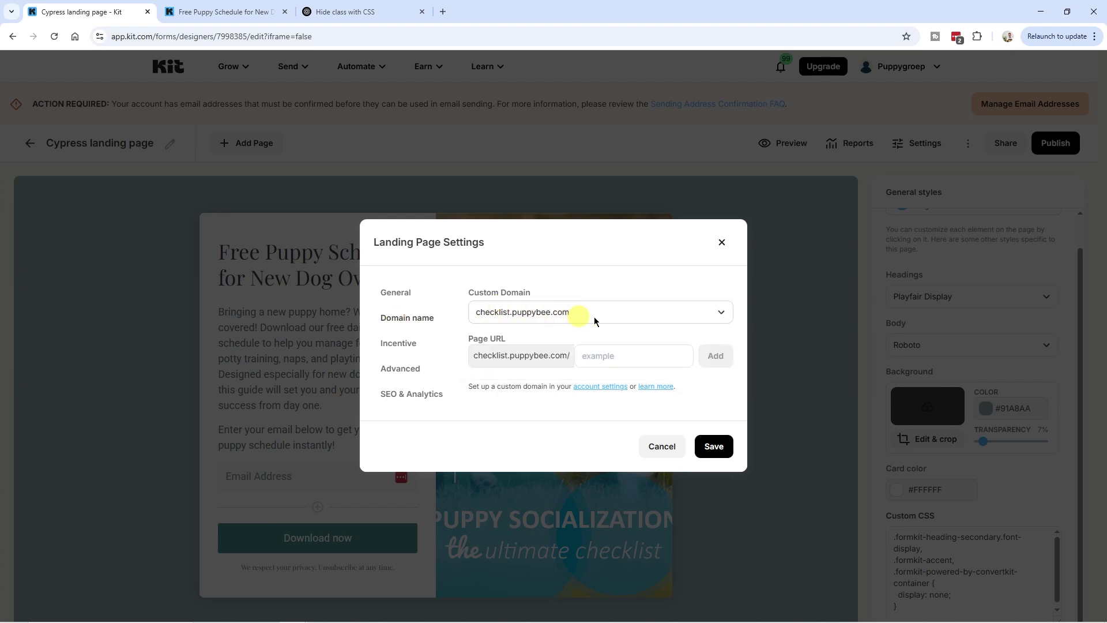
left_click(721, 241)
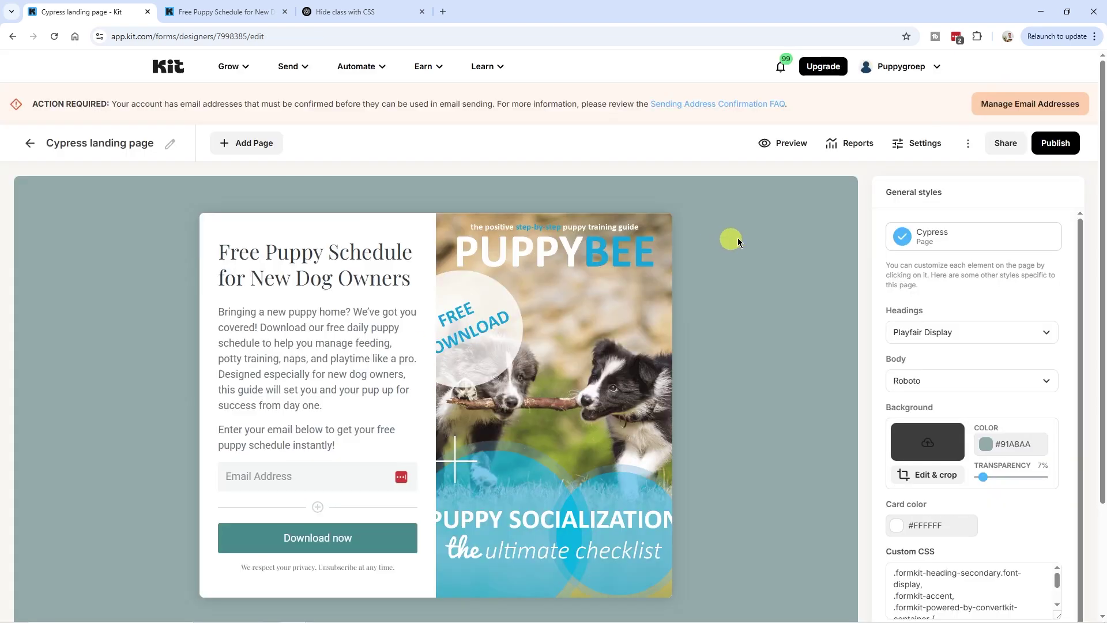
Step: Open the incentive email's contents for editing from the landing page settings
left_click(925, 143)
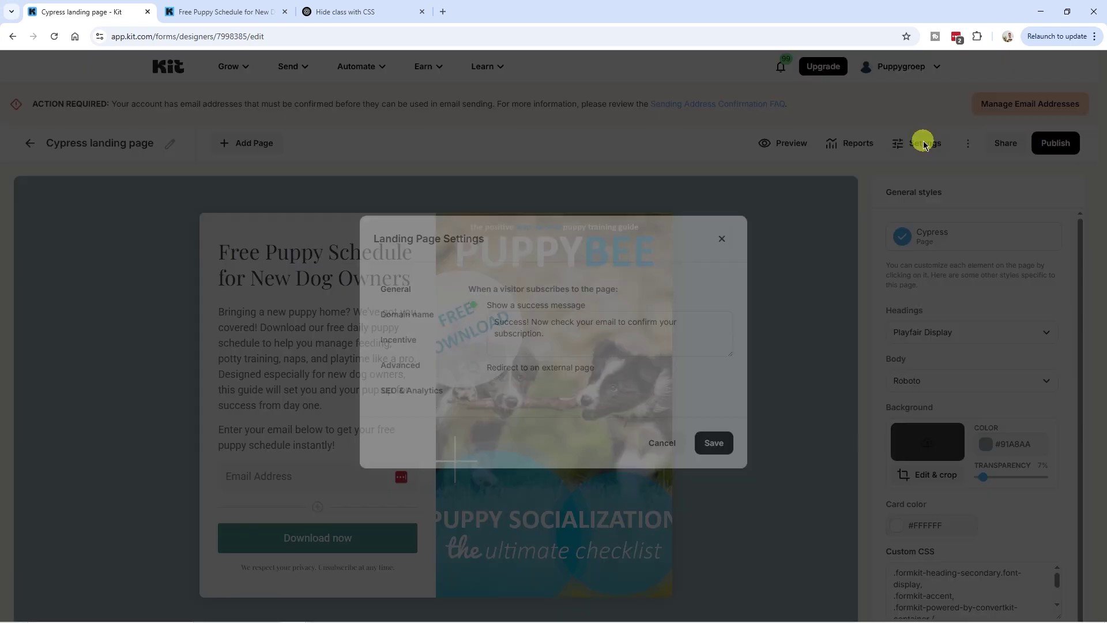
left_click(405, 350)
double_click(415, 348)
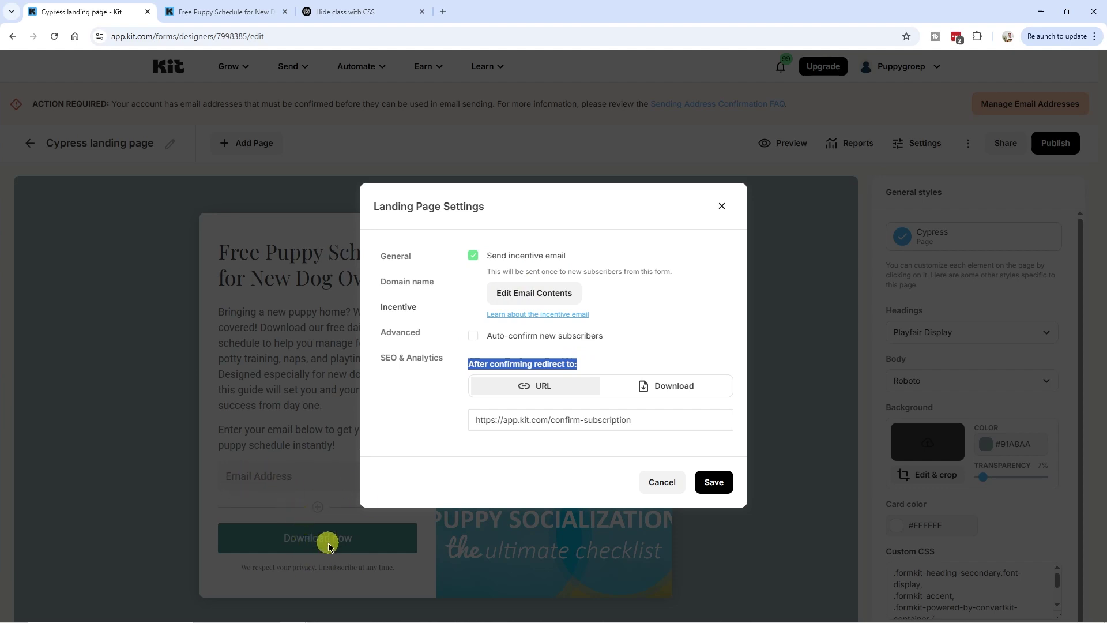
left_click(535, 295)
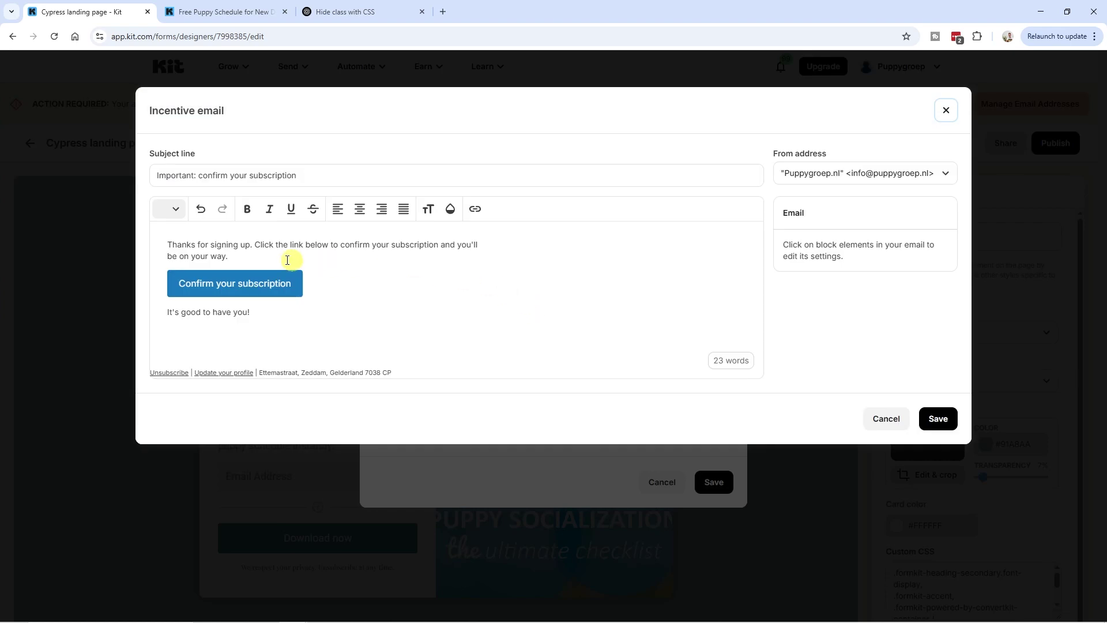
Step: Change the subject to 'Your Free Puppy Schedule Inside – Confirm to Get It!' and rewrite the body
left_click(227, 175)
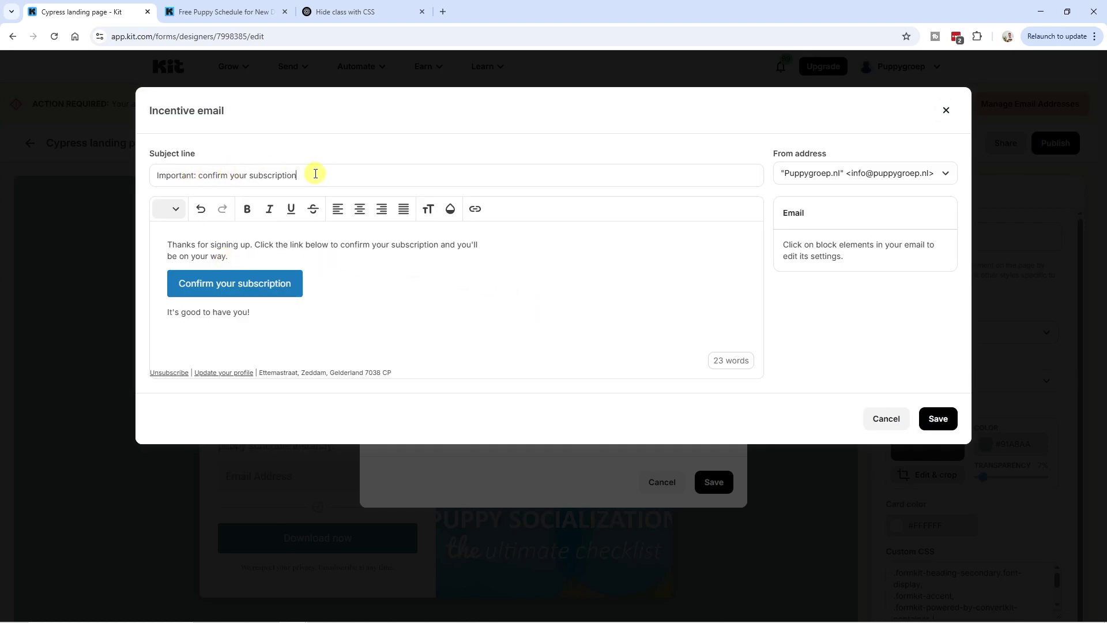
left_click_drag(315, 173, 148, 175)
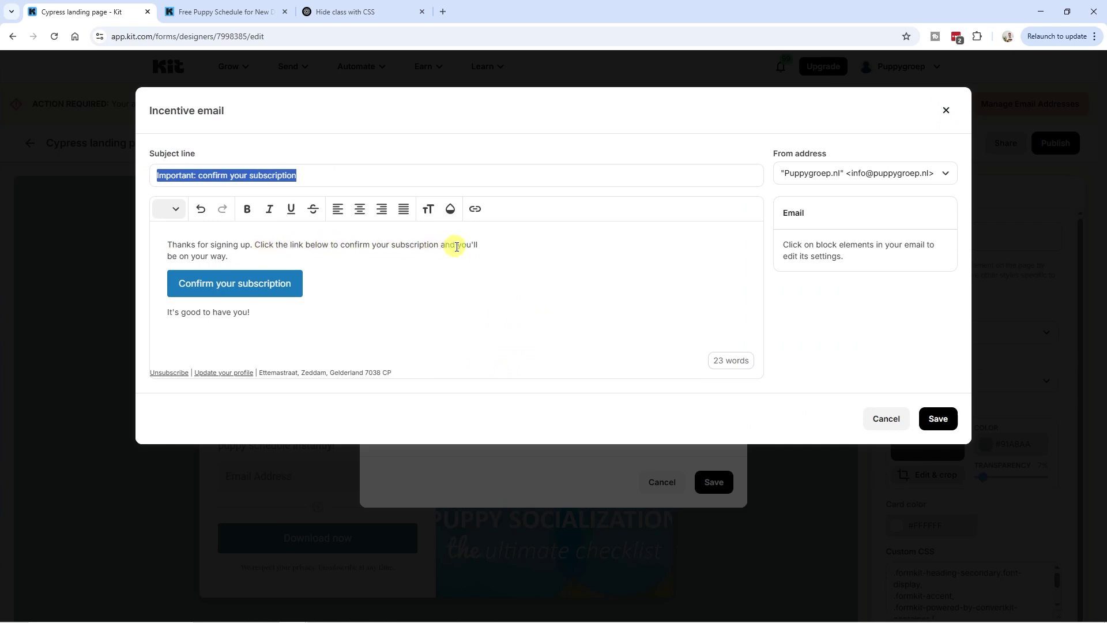
left_click(254, 257)
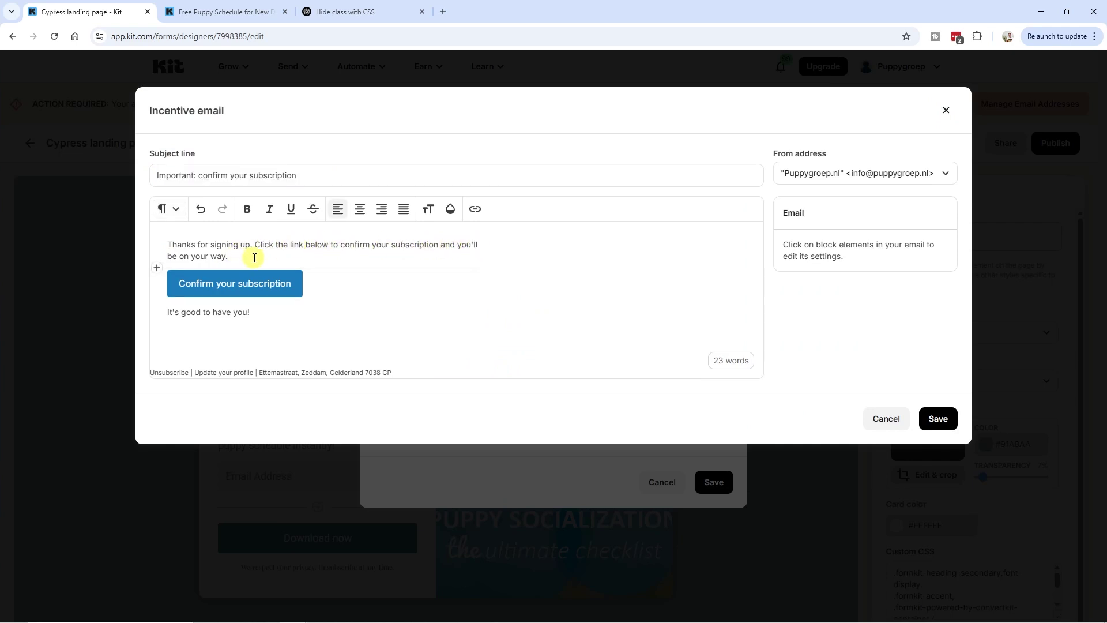
left_click(323, 175)
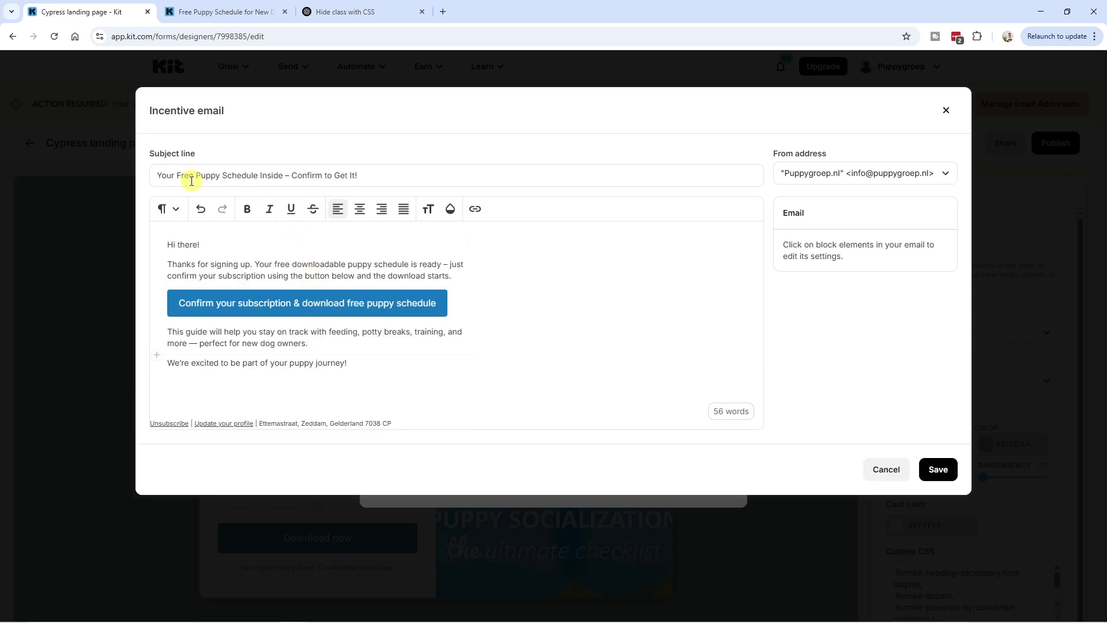
left_click(191, 176)
left_click(382, 178)
left_click(326, 332)
Step: Save the incentive email and switch the after-confirmation redirect from URL to Download
left_click(938, 471)
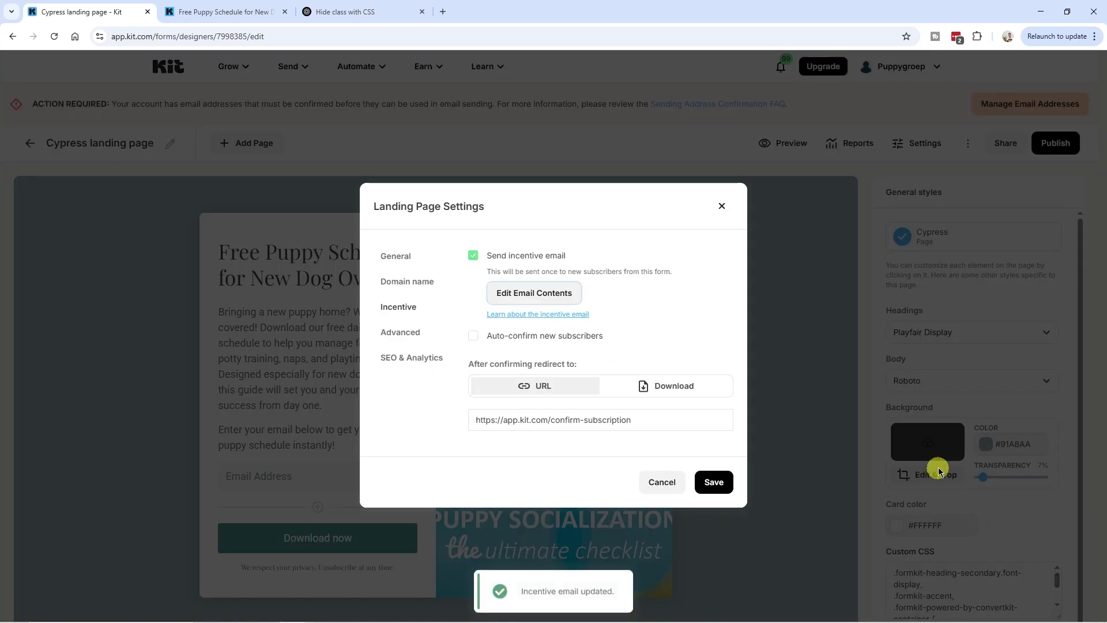
left_click(687, 390)
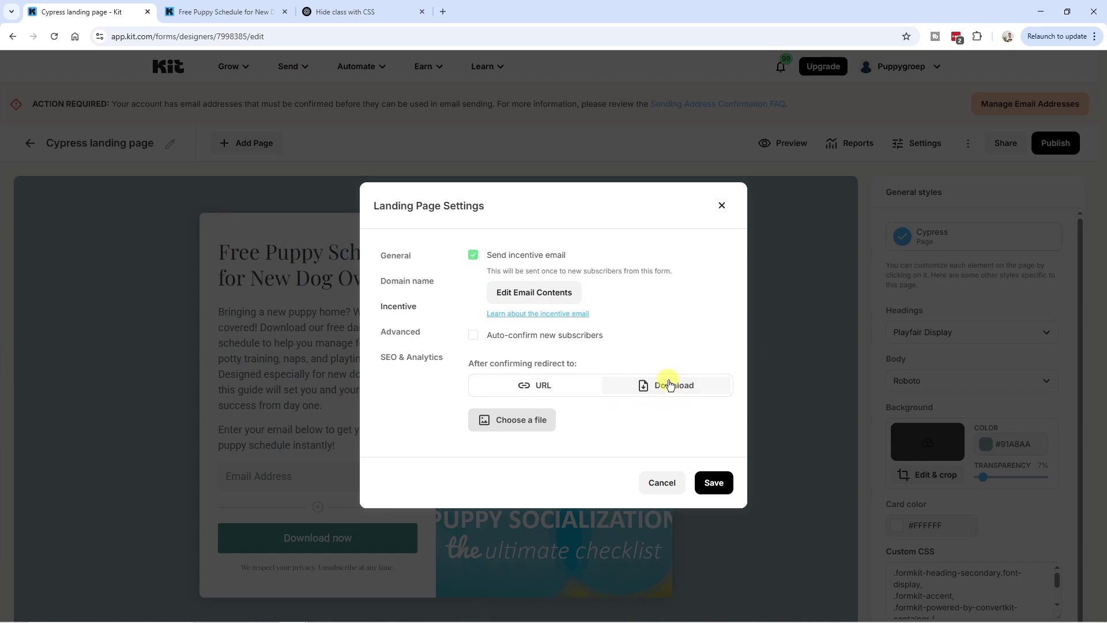
left_click(267, 366)
Step: Reopen the landing page settings and the incentive email editor
scroll(267, 366, "down", 2)
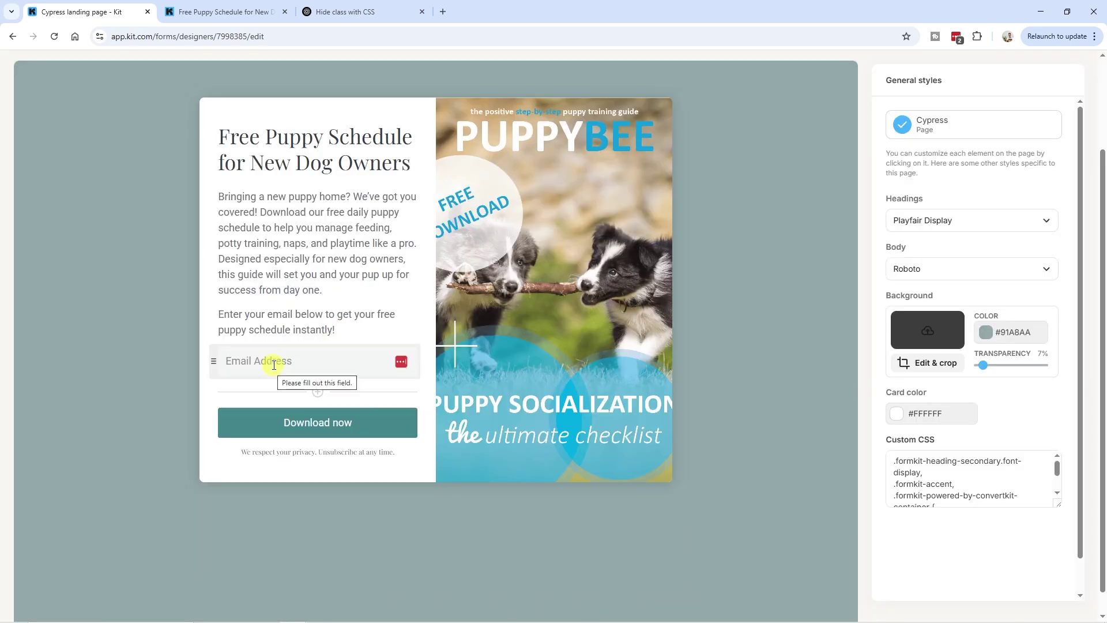
scroll(638, 448, "up", 2)
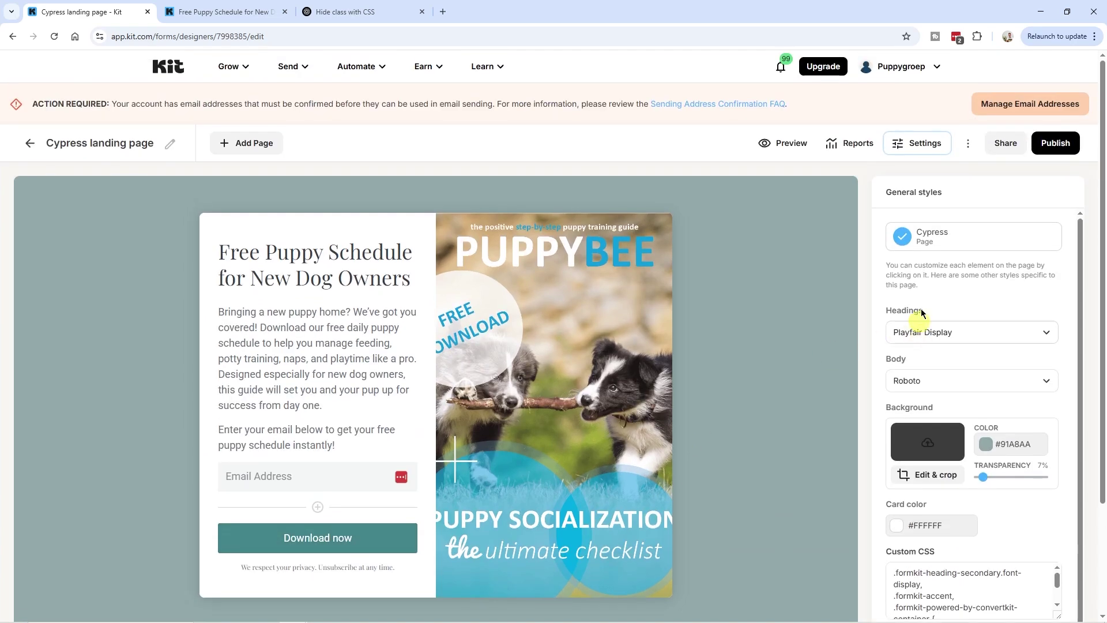
left_click(911, 148)
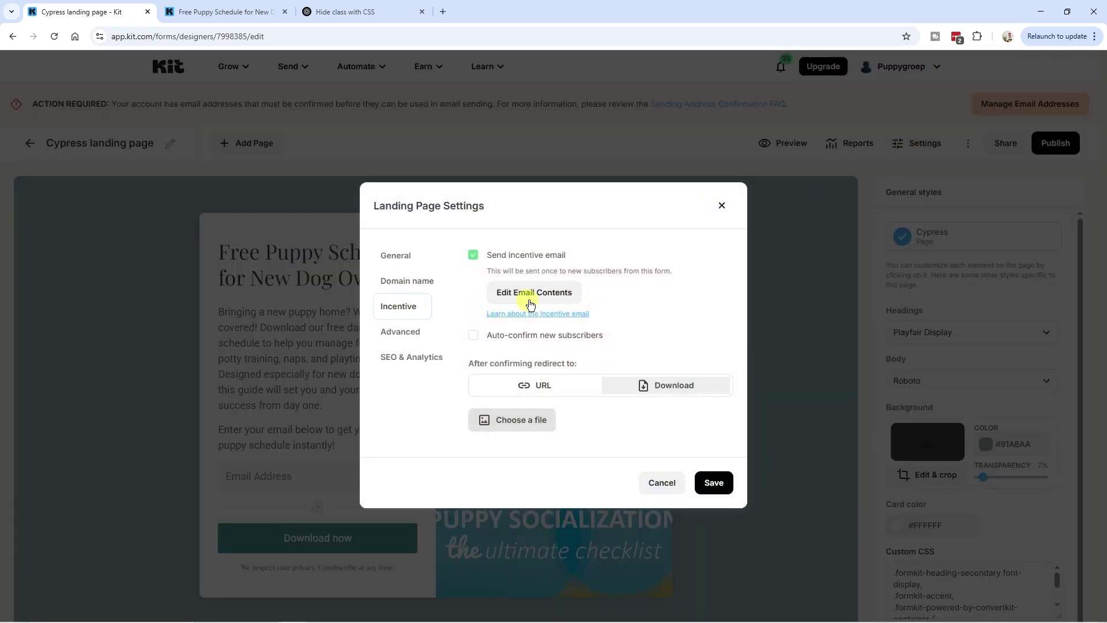
left_click(537, 295)
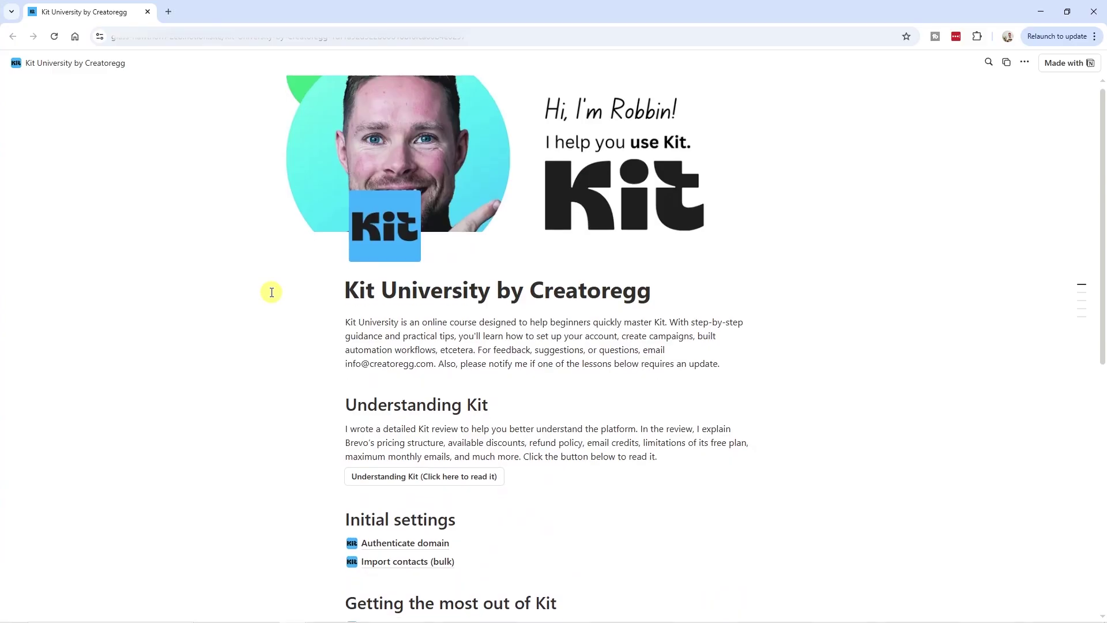
scroll(269, 292, "down", 4)
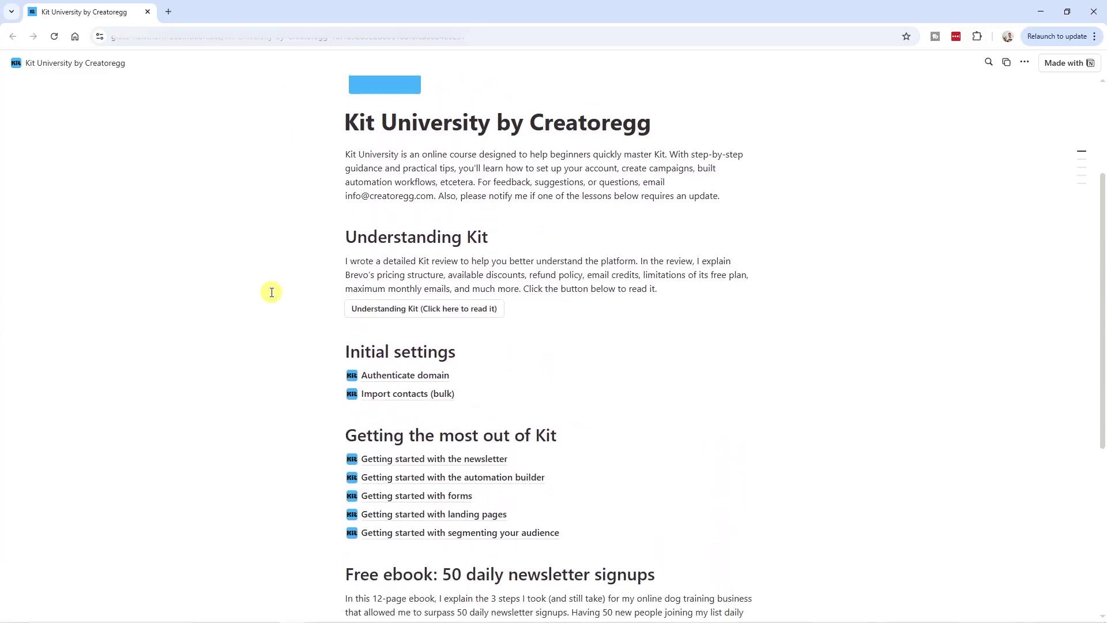
scroll(271, 293, "down", 2)
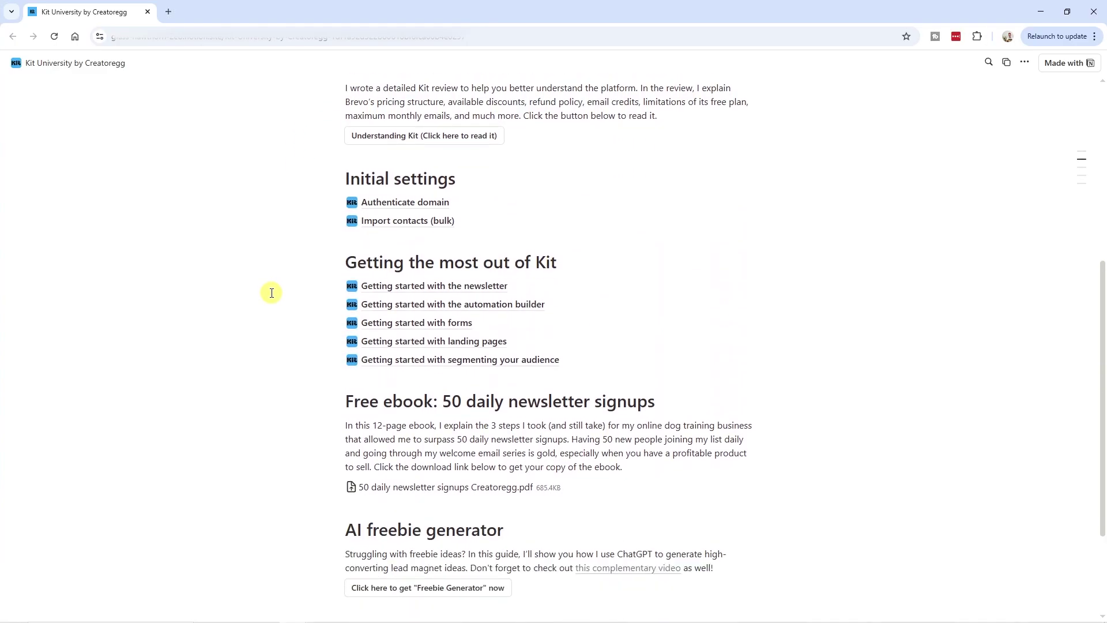
scroll(272, 292, "down", 1)
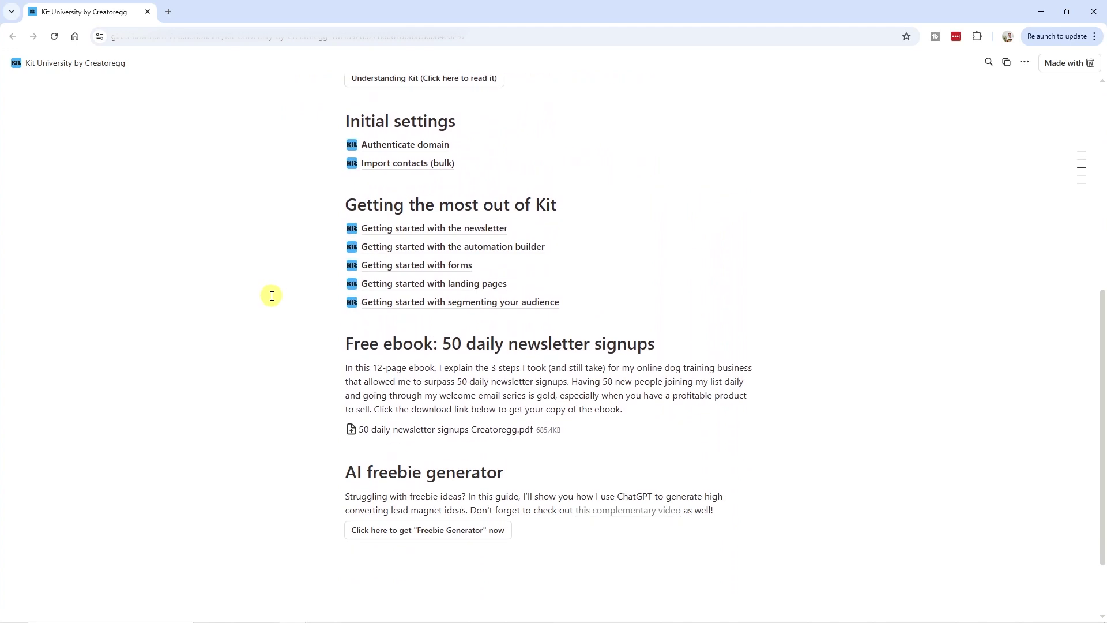
scroll(272, 297, "up", 7)
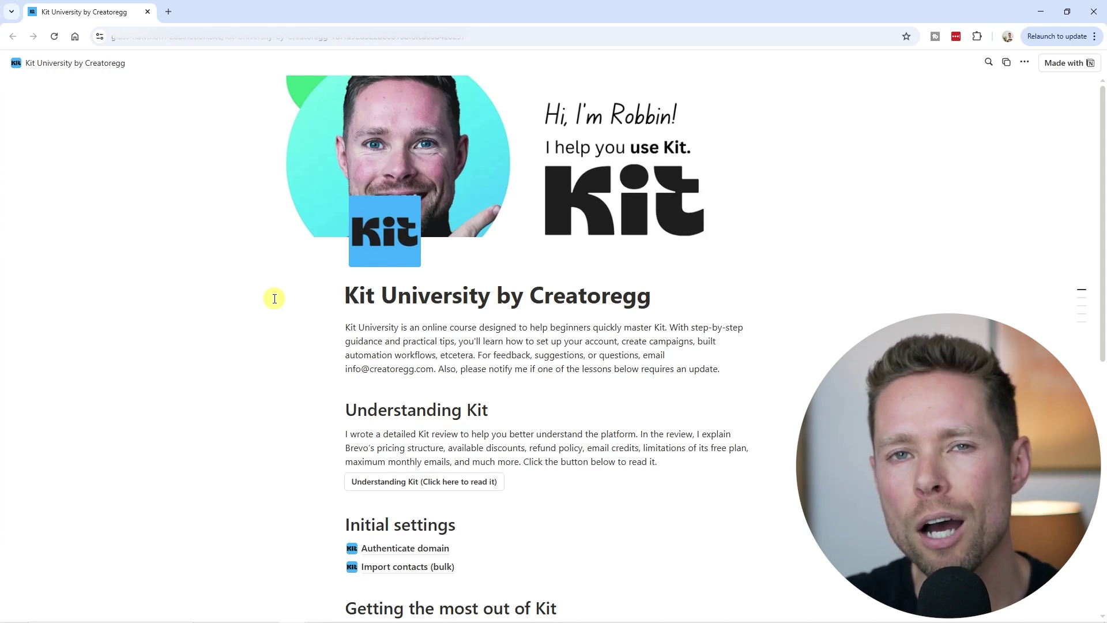